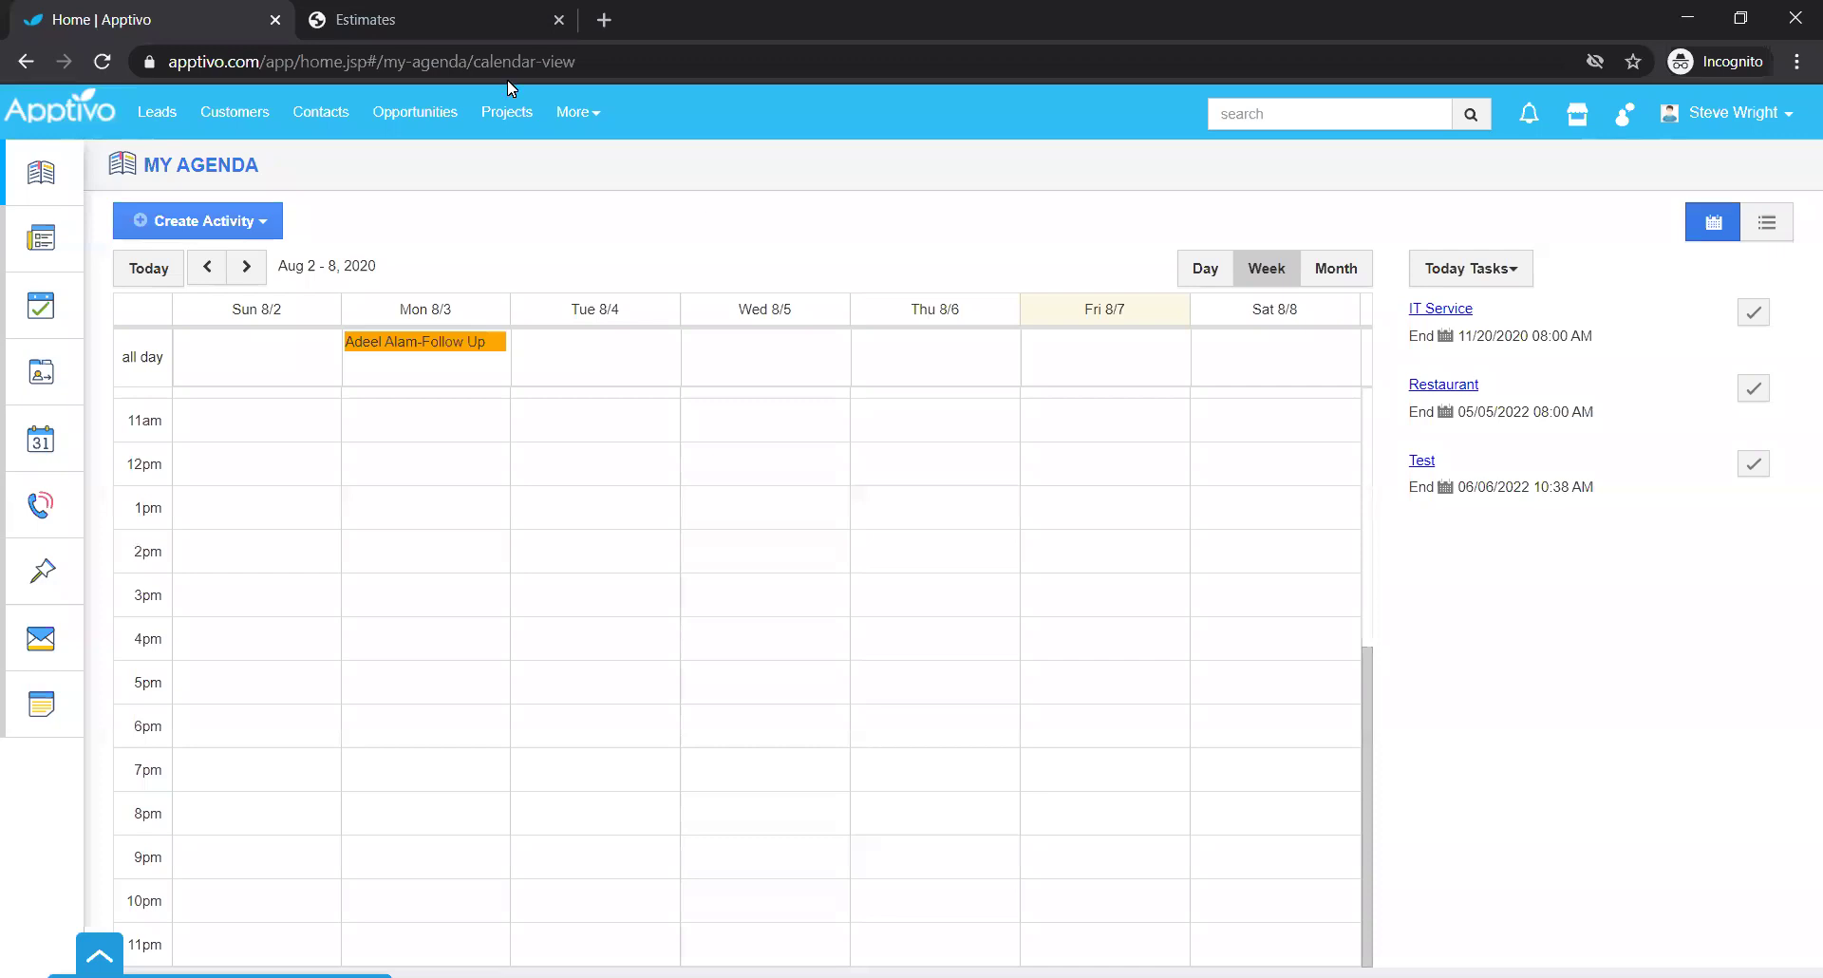
# Examine the example estimate PDF from the logo and company details down to the totals at the end.
pyautogui.click(419, 20)
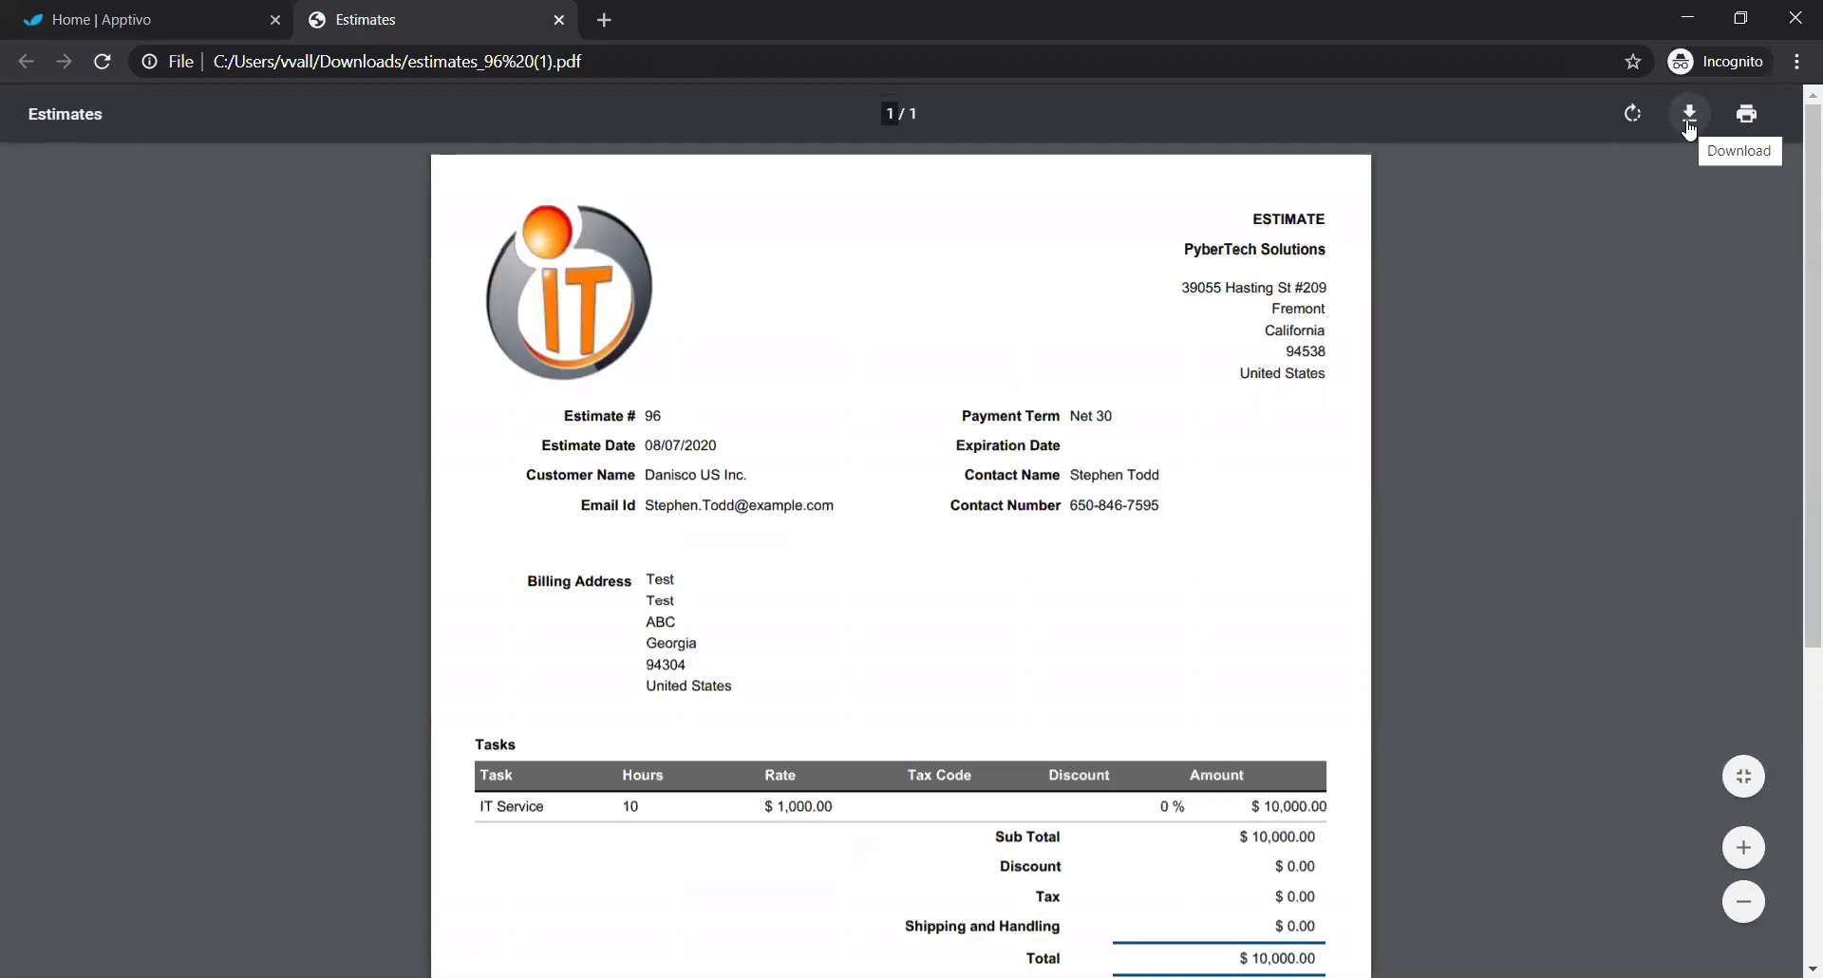
pyautogui.click(124, 10)
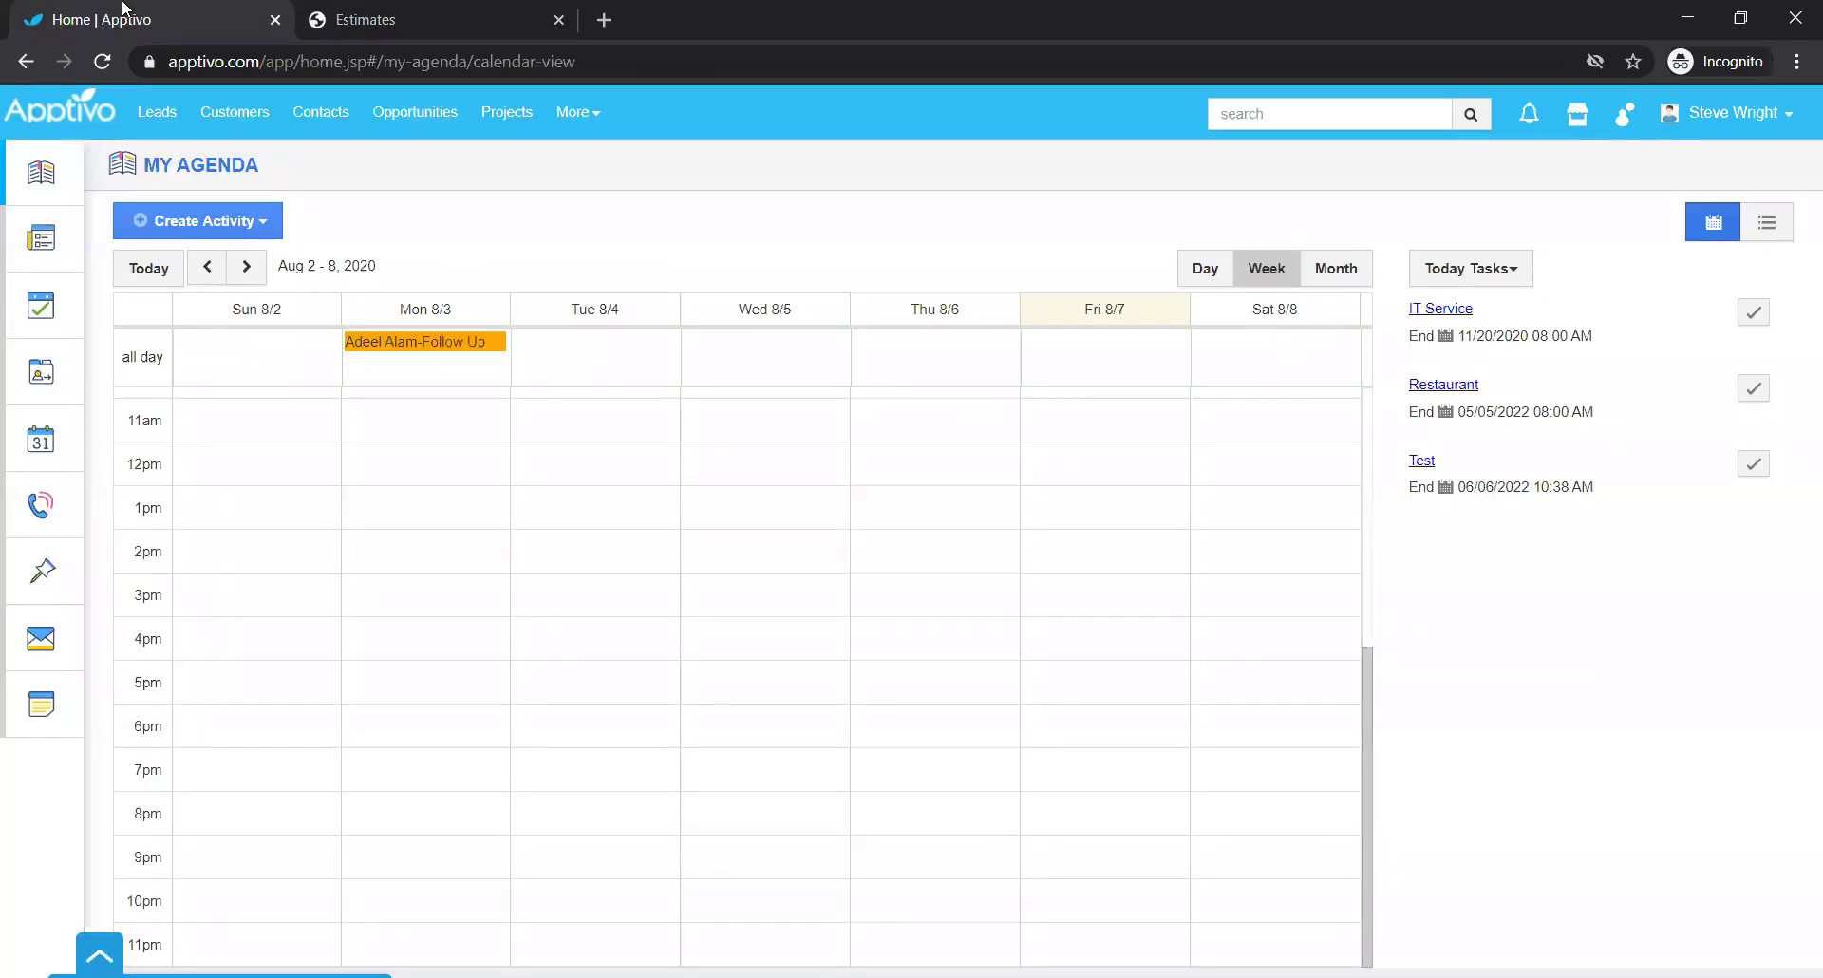
pyautogui.click(583, 115)
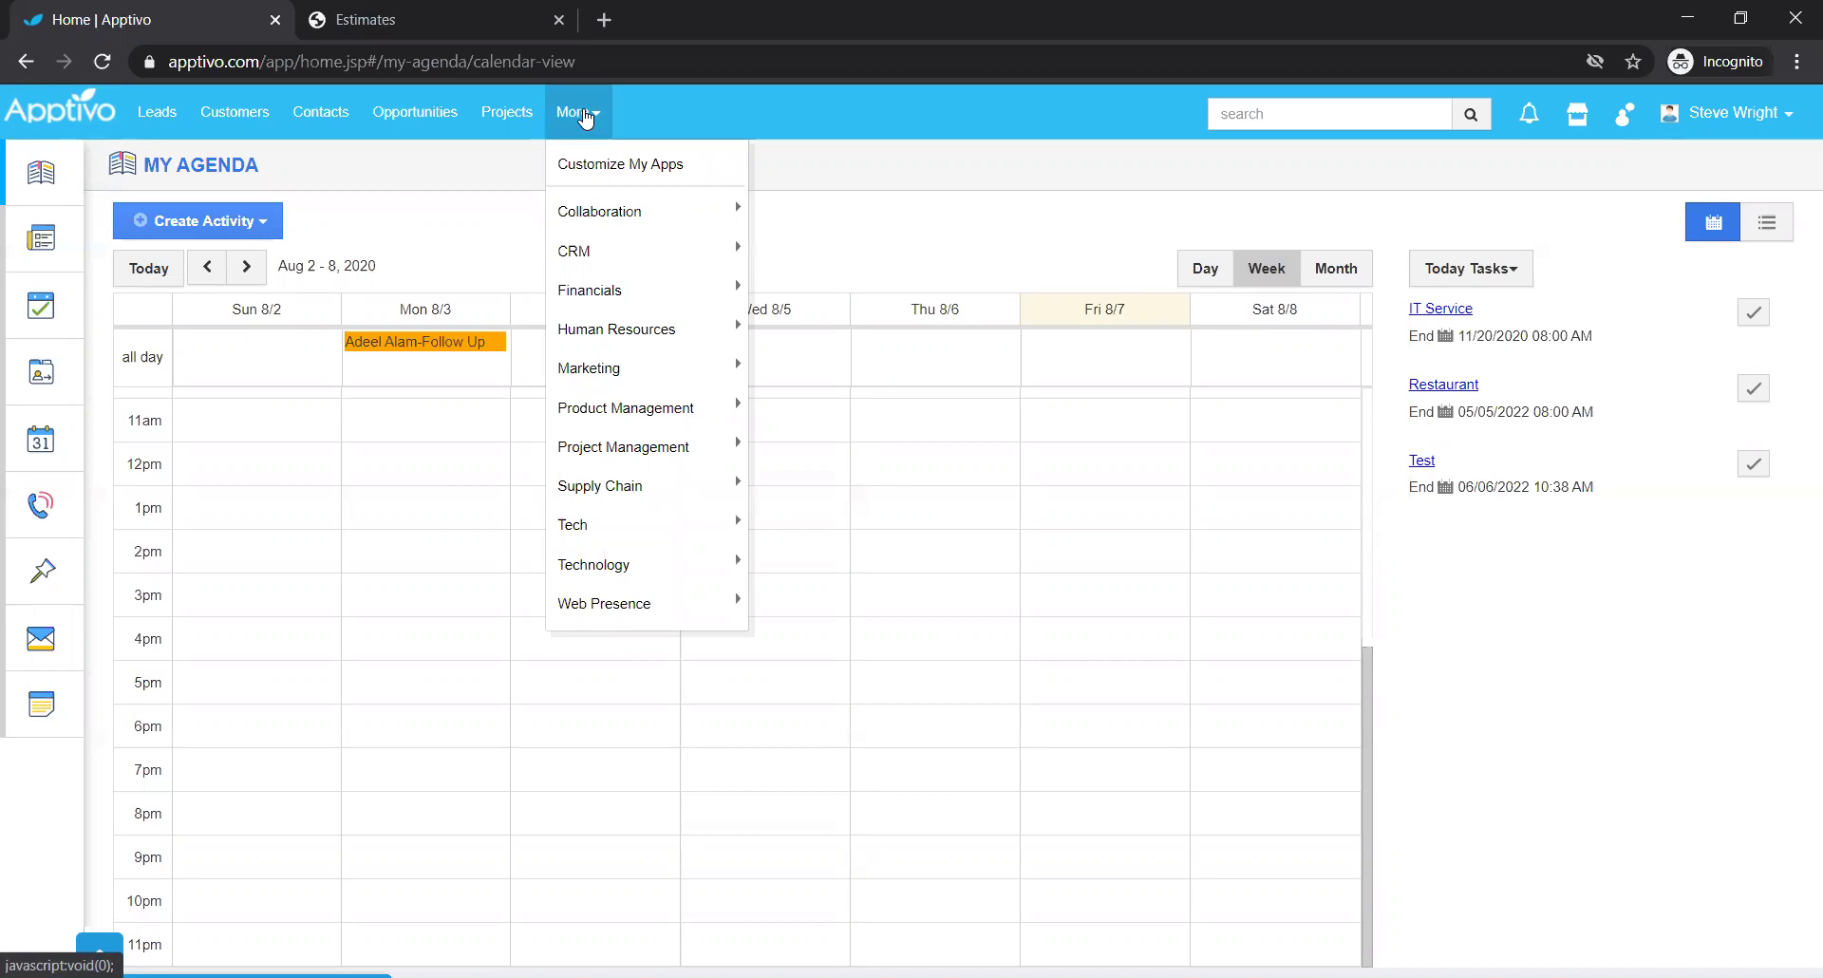
pyautogui.click(493, 11)
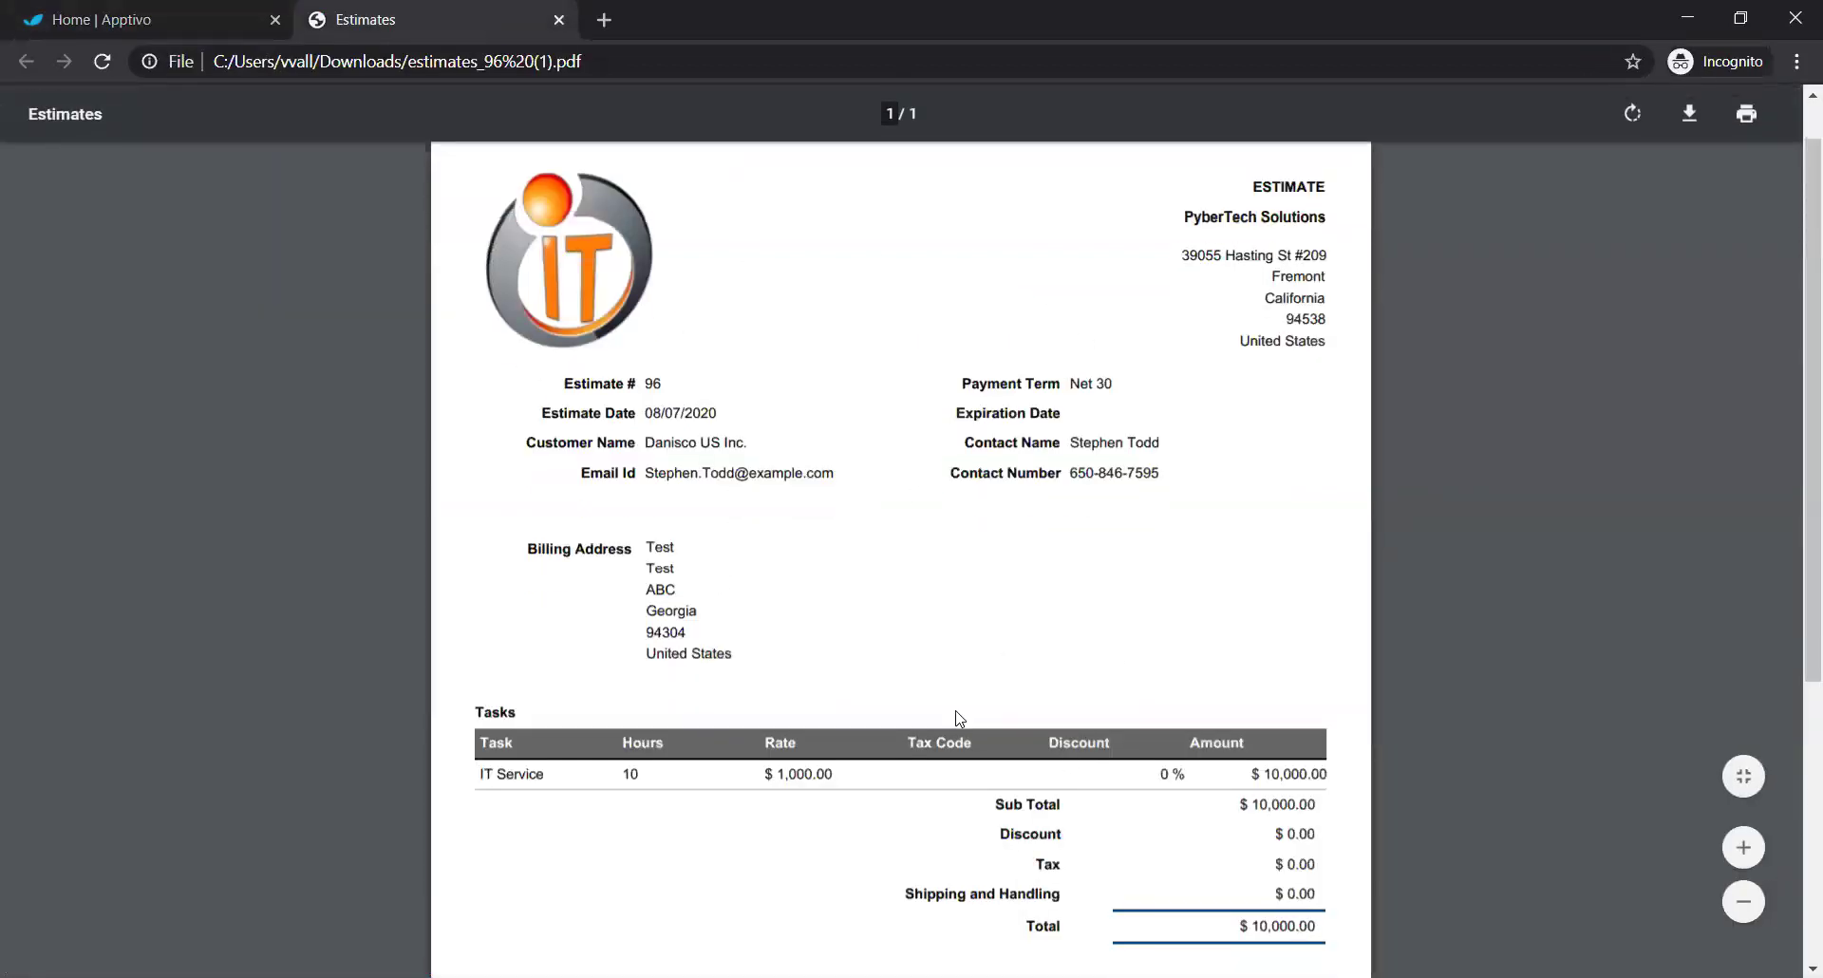
pyautogui.scroll(-1, 956, 717)
pyautogui.scroll(1, 786, 698)
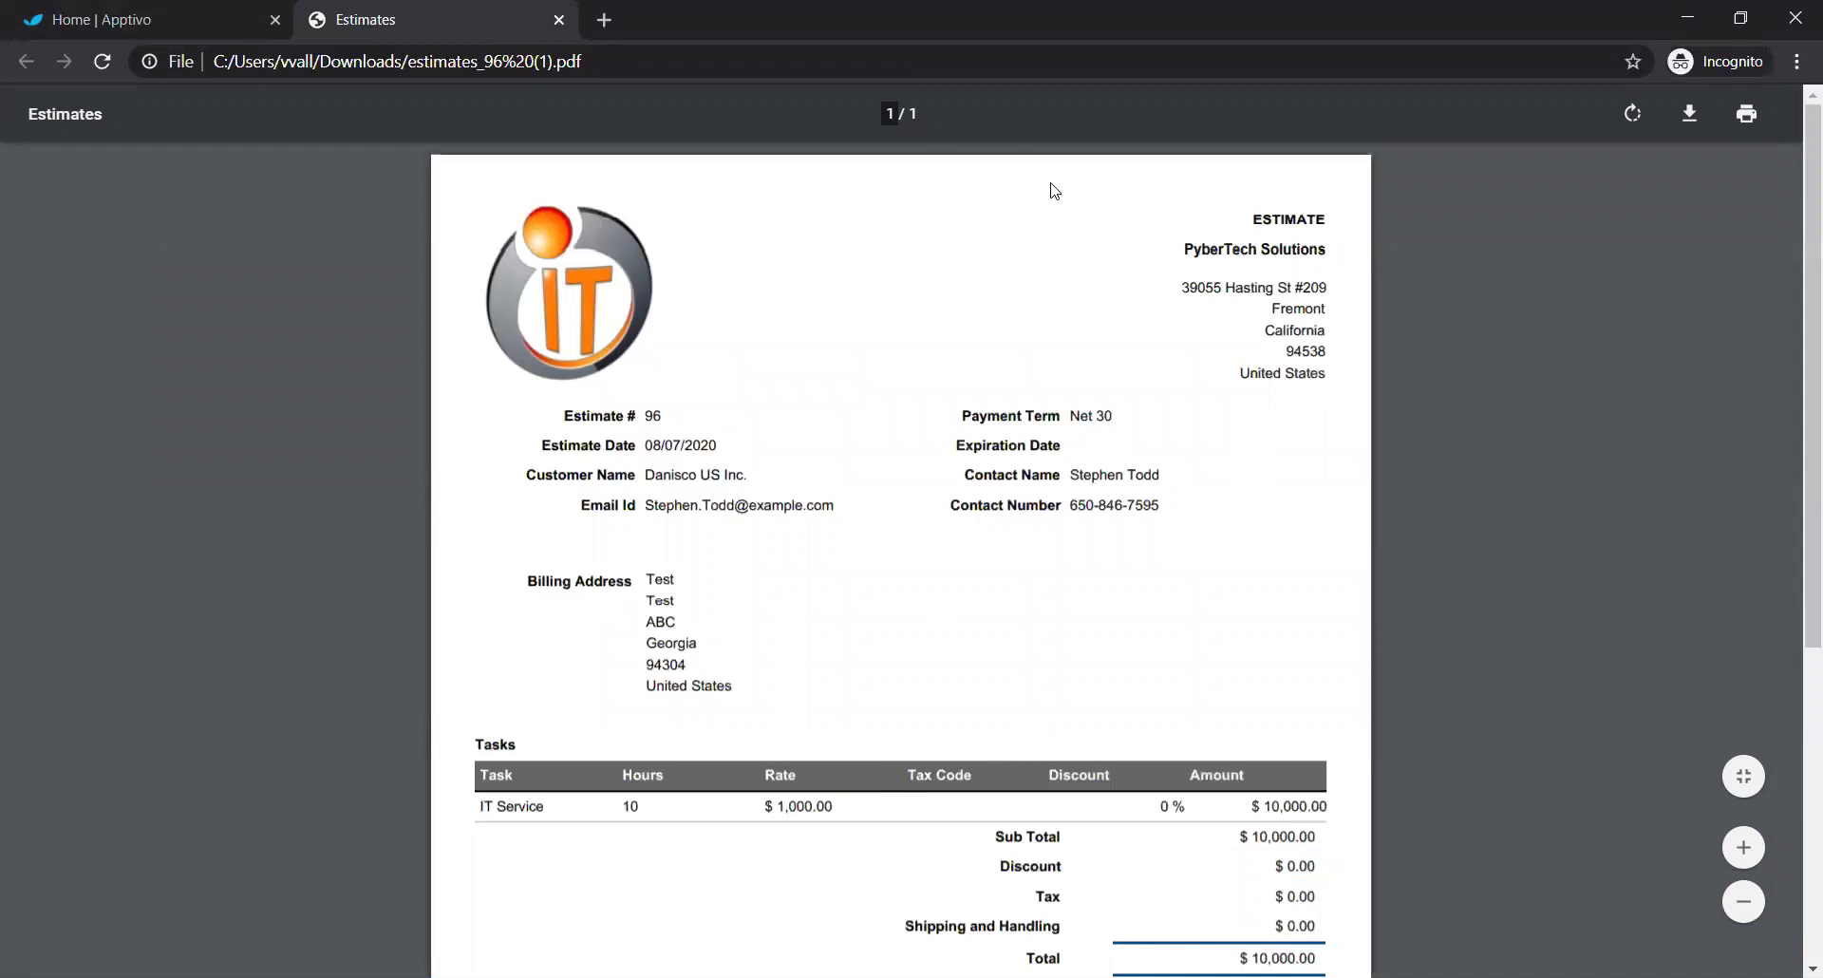
pyautogui.scroll(-5, 916, 517)
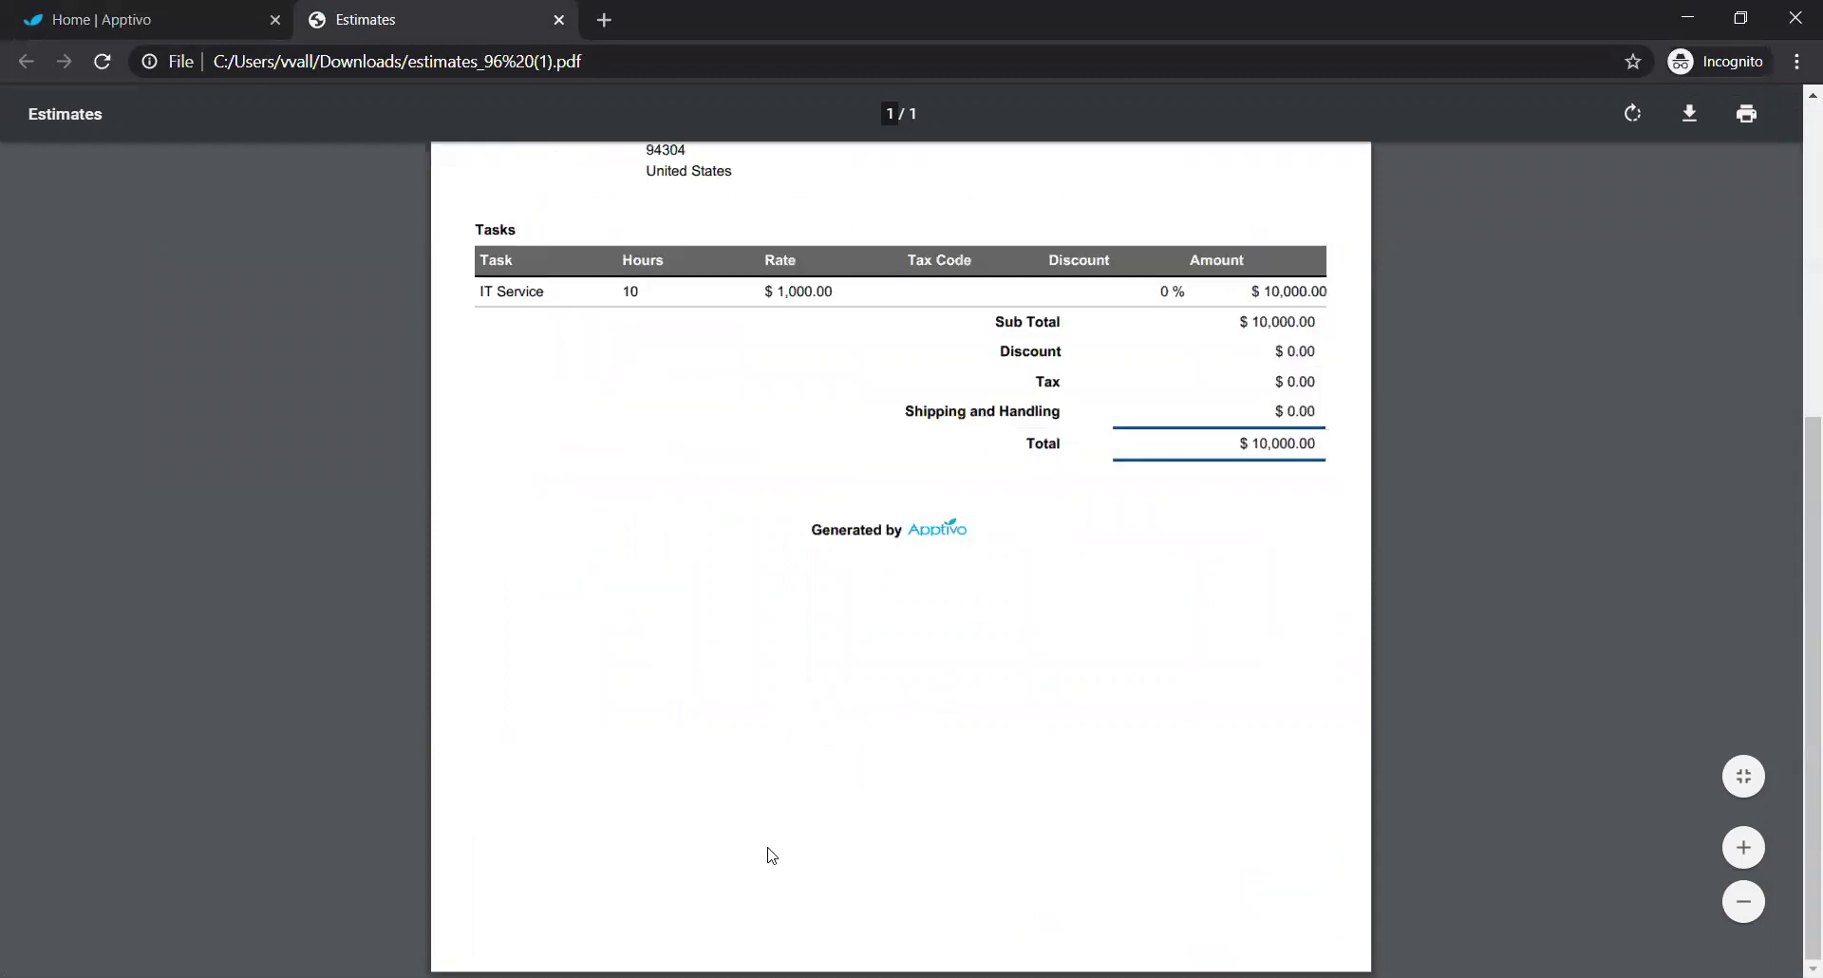
pyautogui.scroll(5, 944, 737)
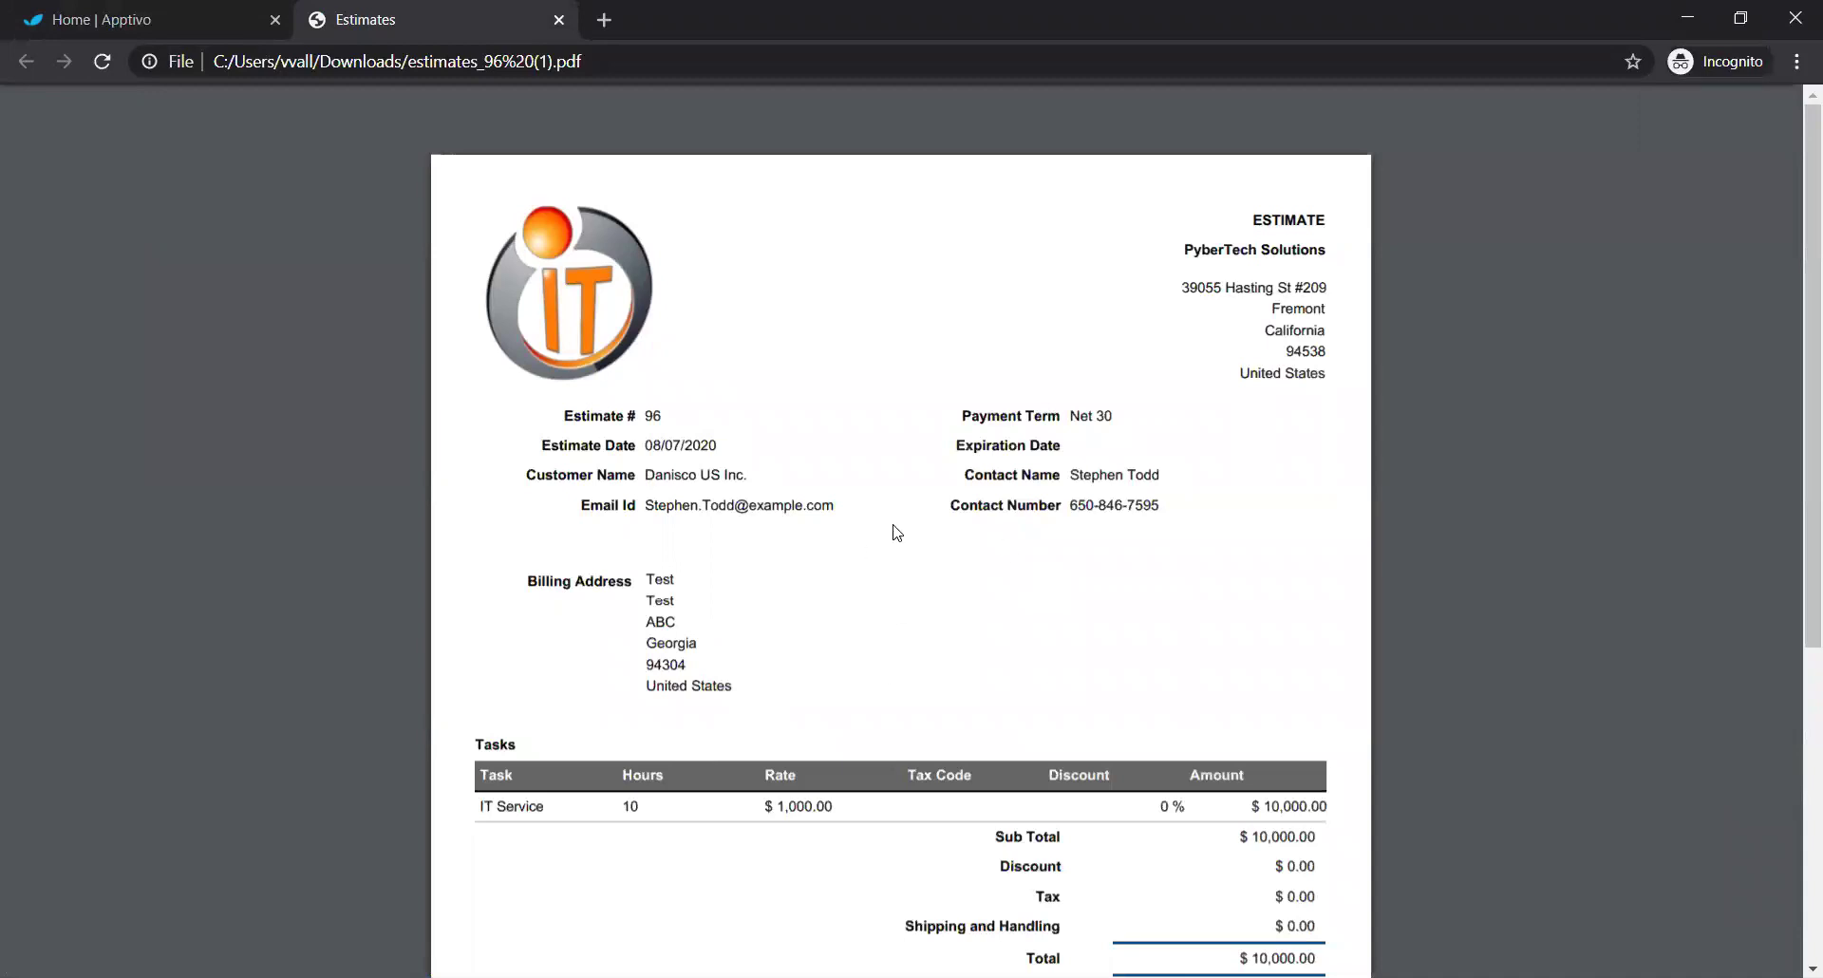
# Return to Apptivo and open the Estimates app from the Financials group.
pyautogui.click(156, 19)
pyautogui.moveTo(638, 220)
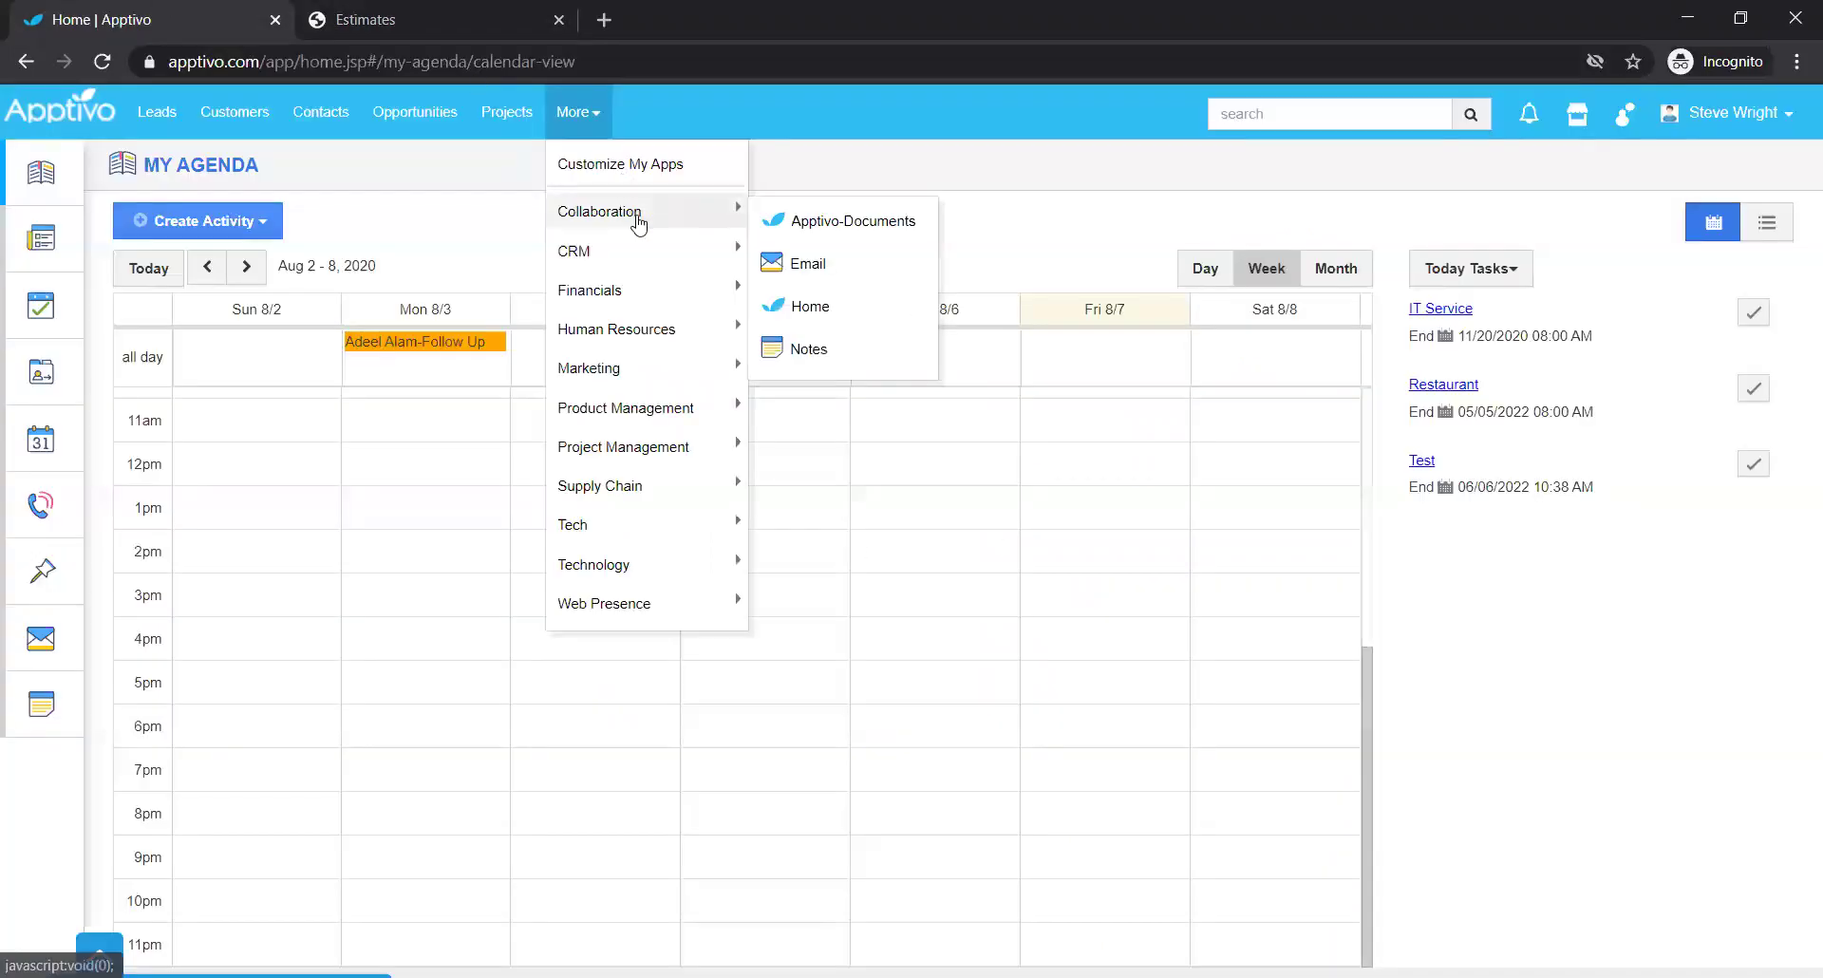
pyautogui.moveTo(646, 290)
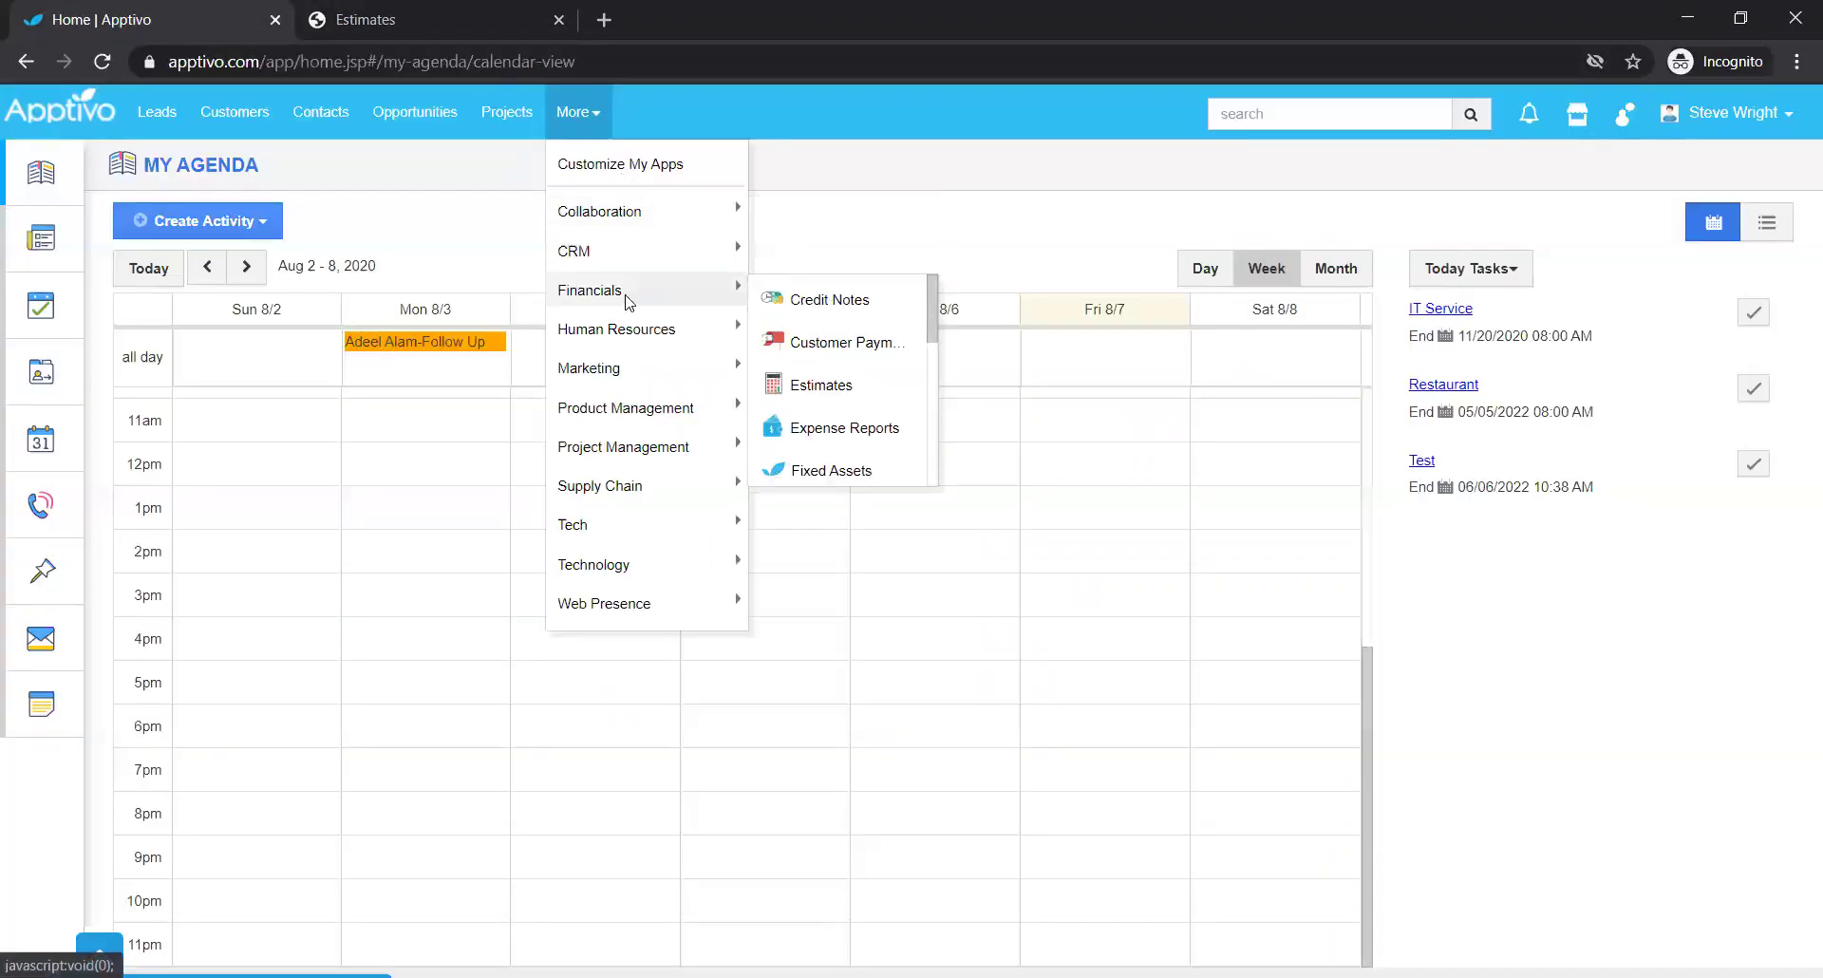
pyautogui.click(858, 389)
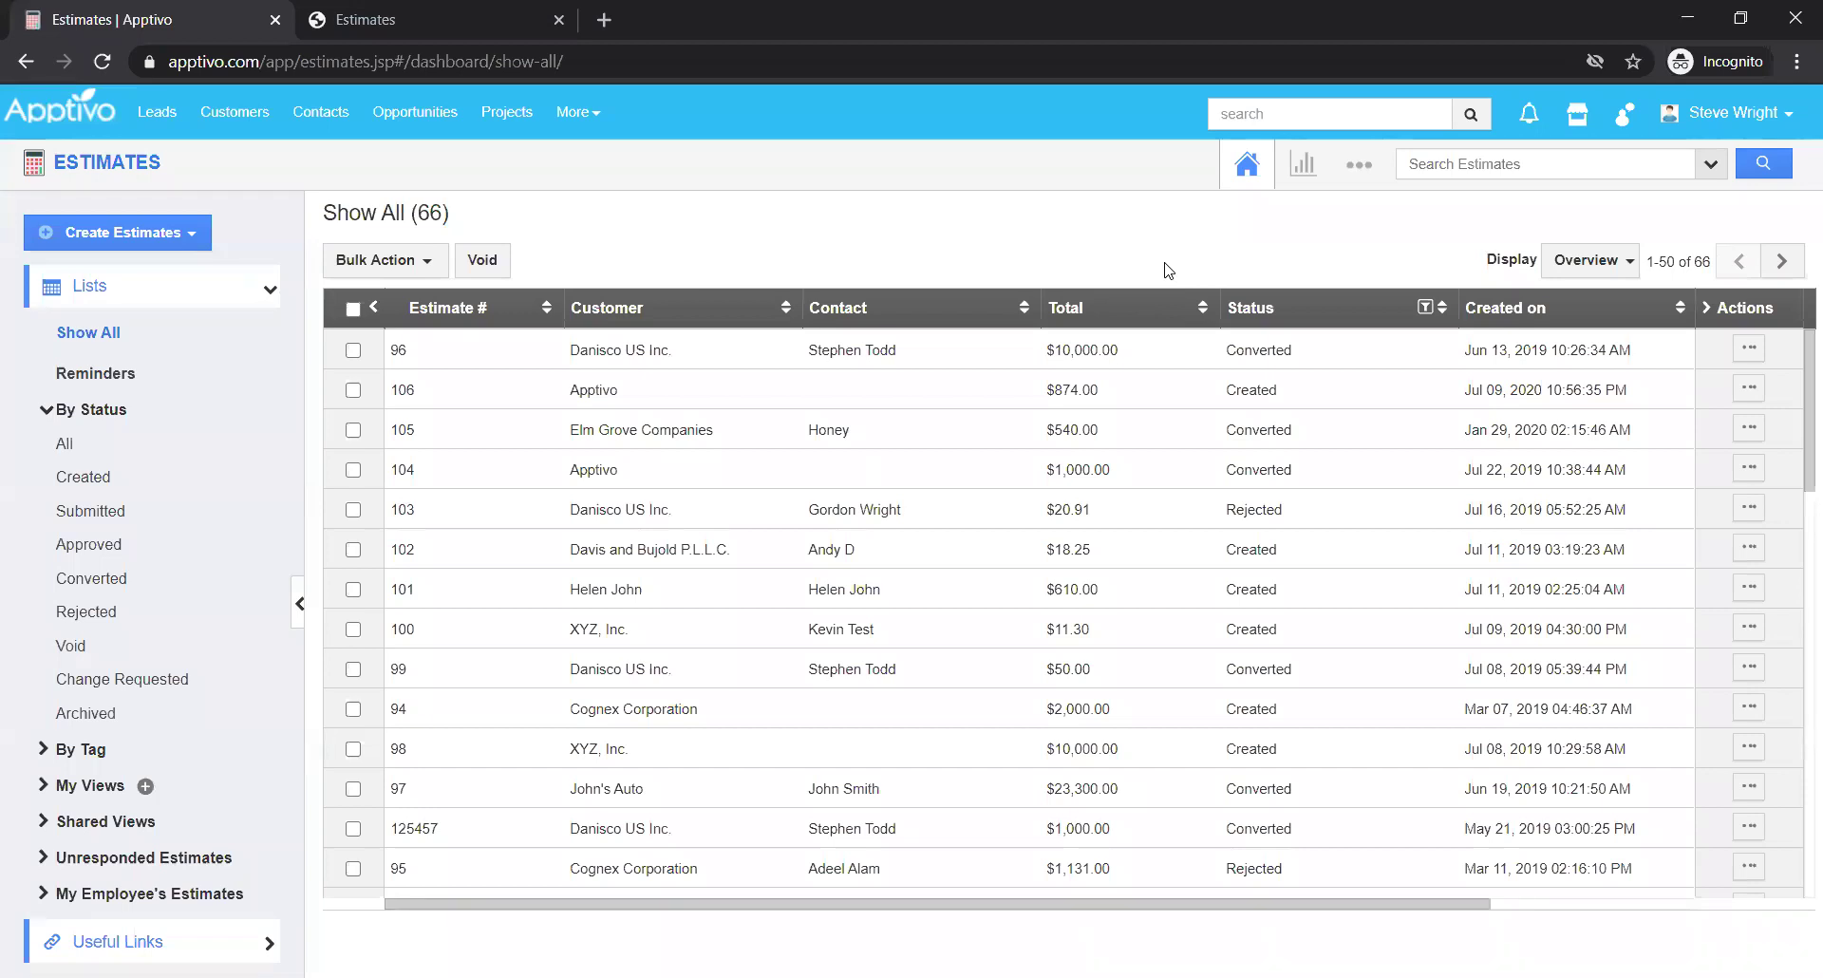
# Open the Print/Web Layouts page in the Estimates app's customization settings.
pyautogui.click(1357, 169)
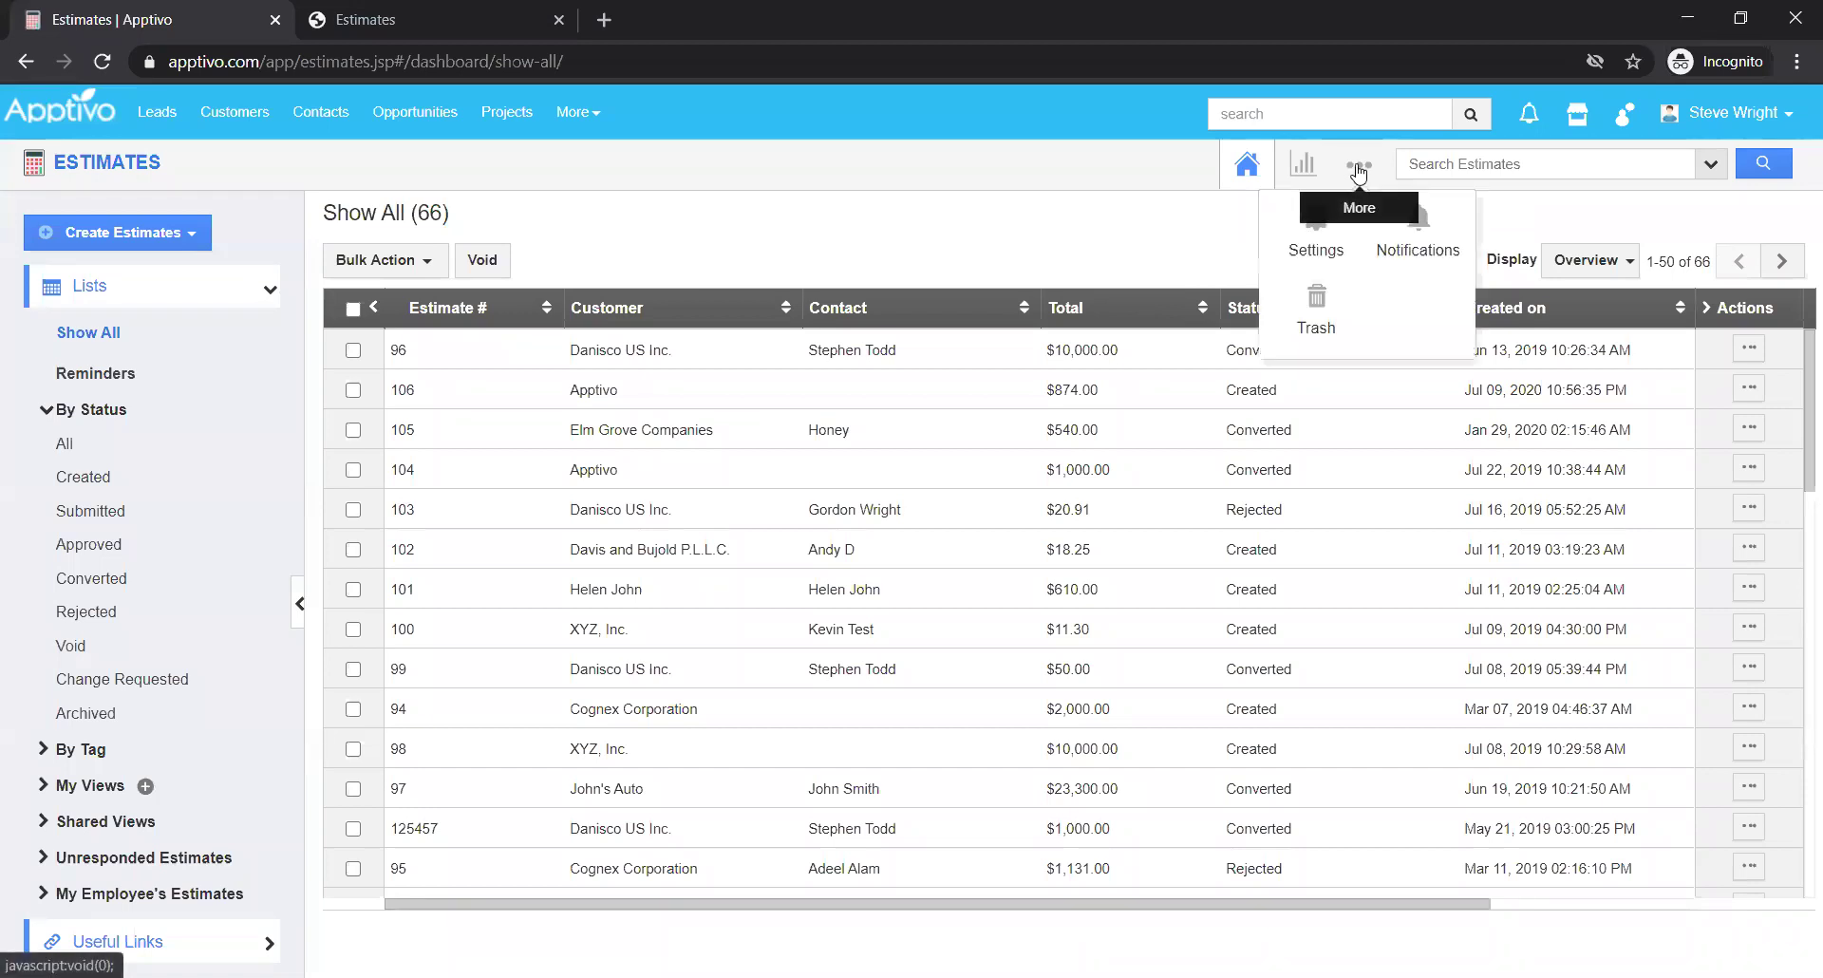
pyautogui.click(1310, 252)
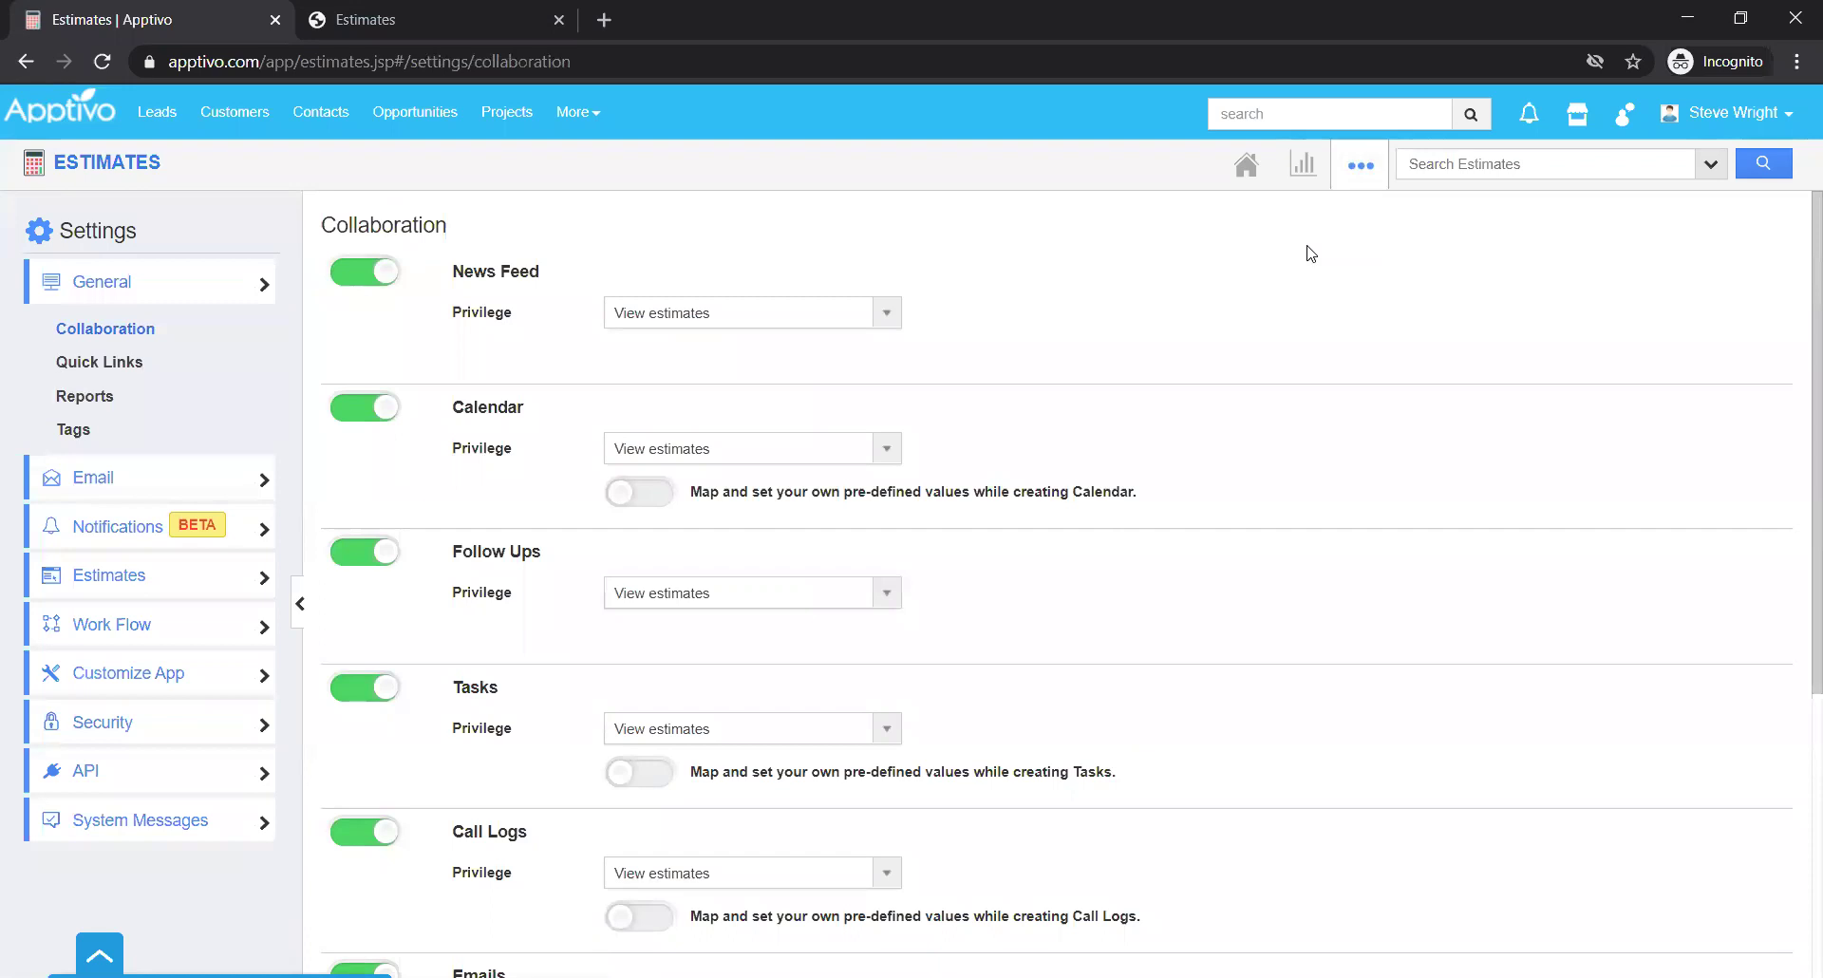
pyautogui.click(1360, 167)
pyautogui.click(203, 678)
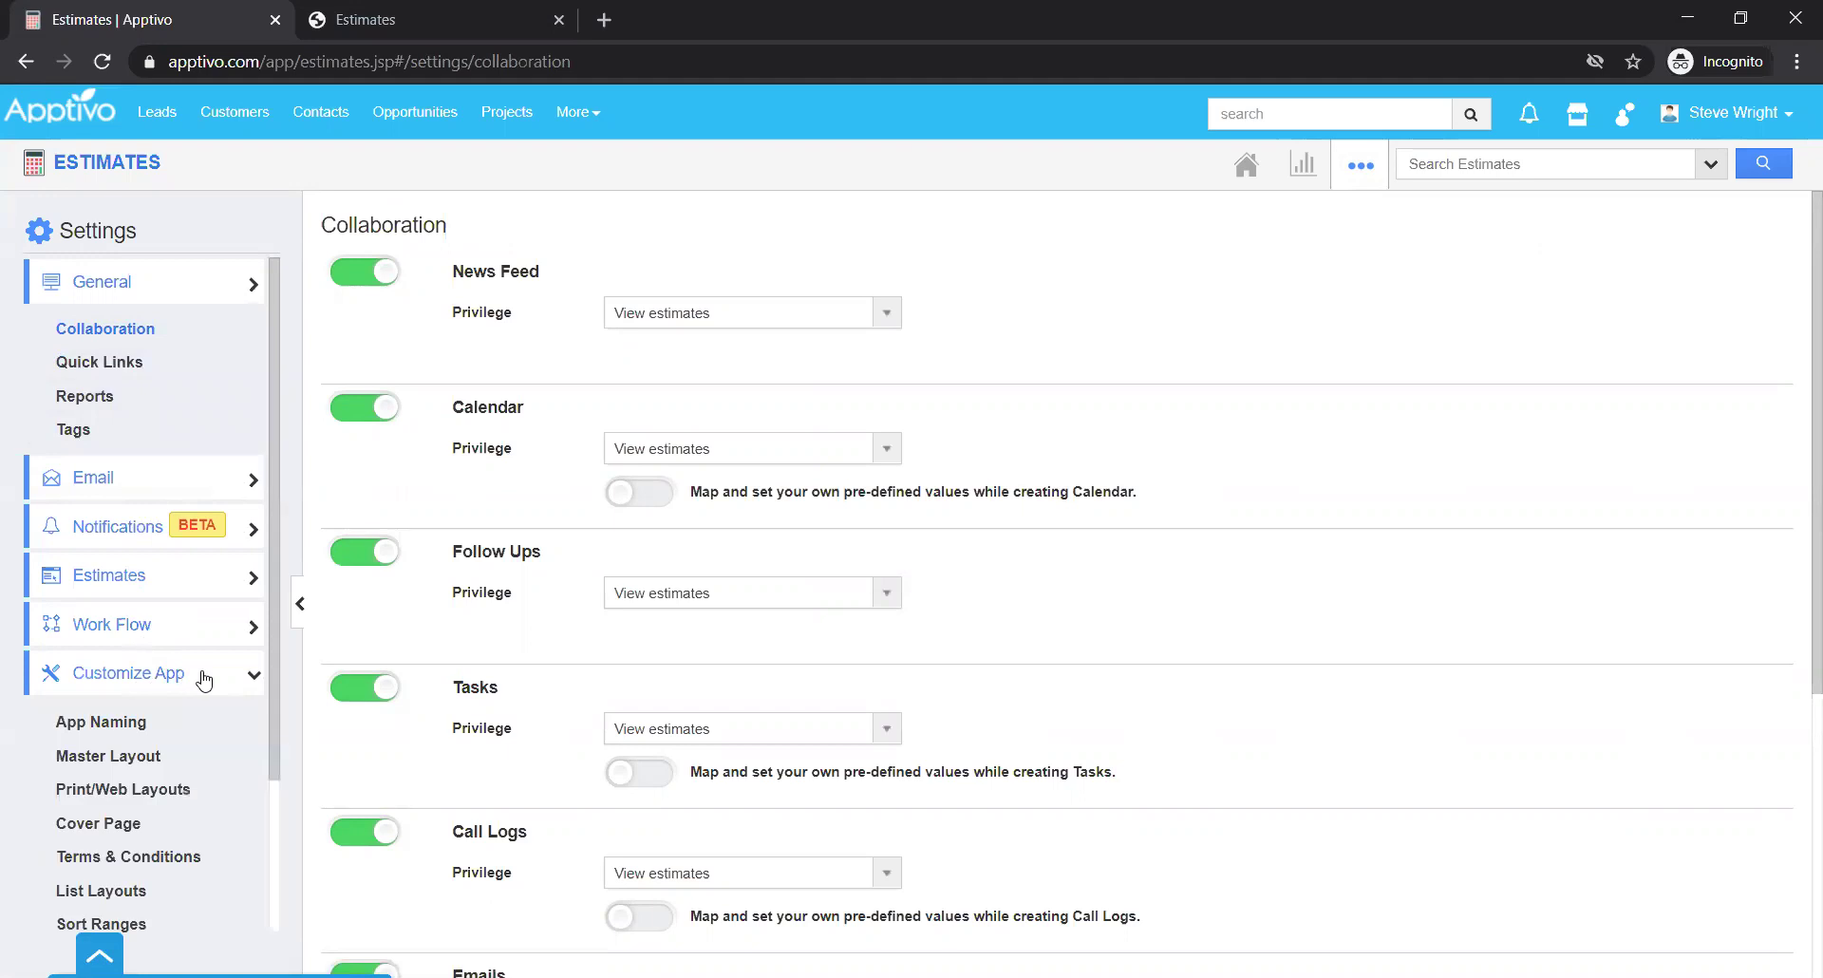
pyautogui.scroll(-2, 194, 664)
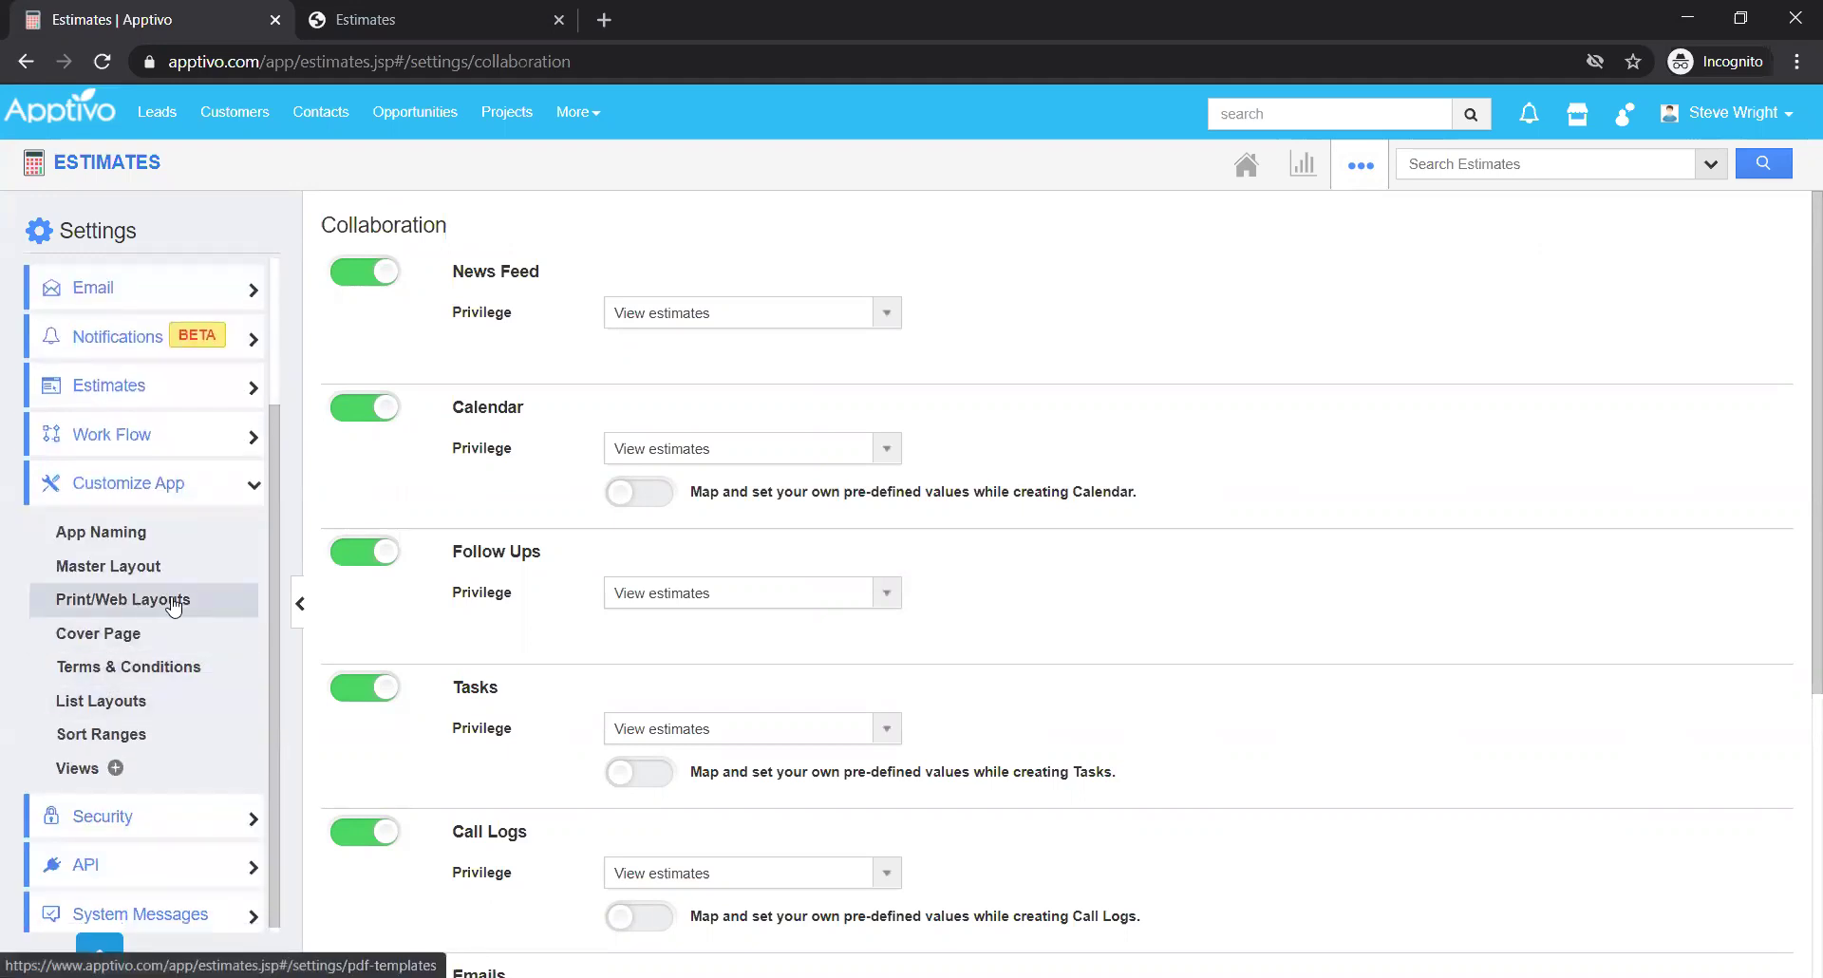
pyautogui.click(174, 608)
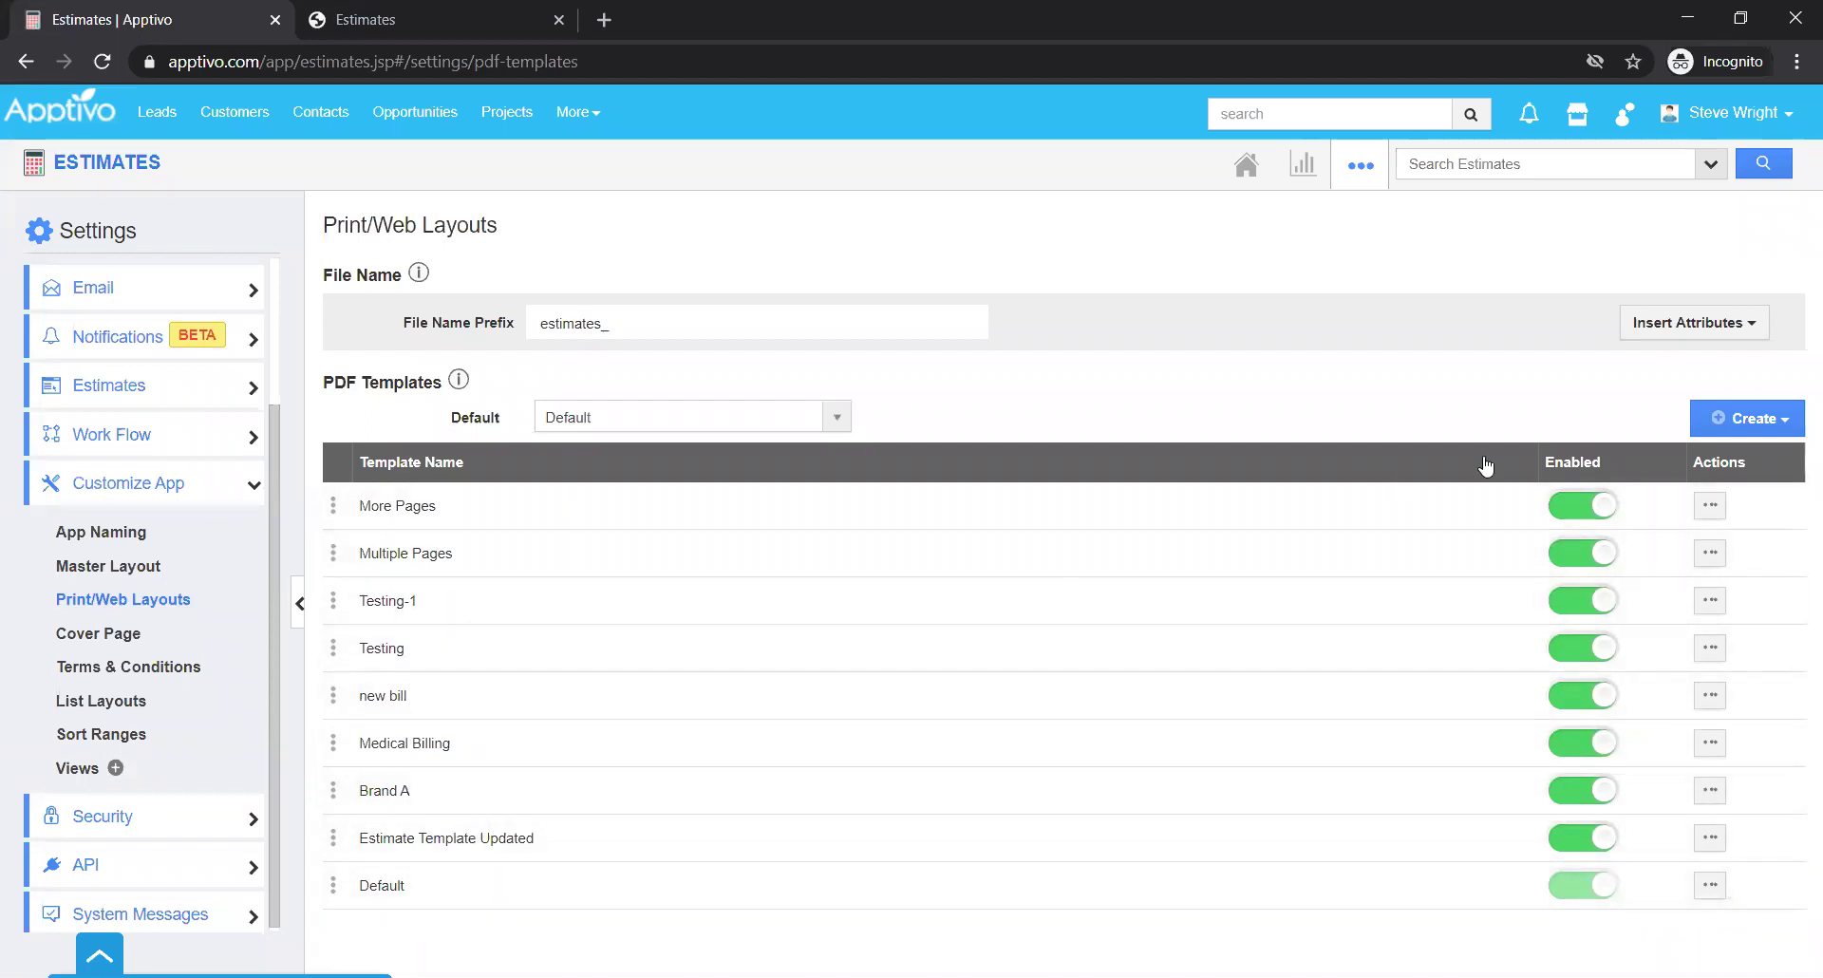
# Create a PDF template named "Header & Footer" starting with the default layout.
pyautogui.click(1775, 429)
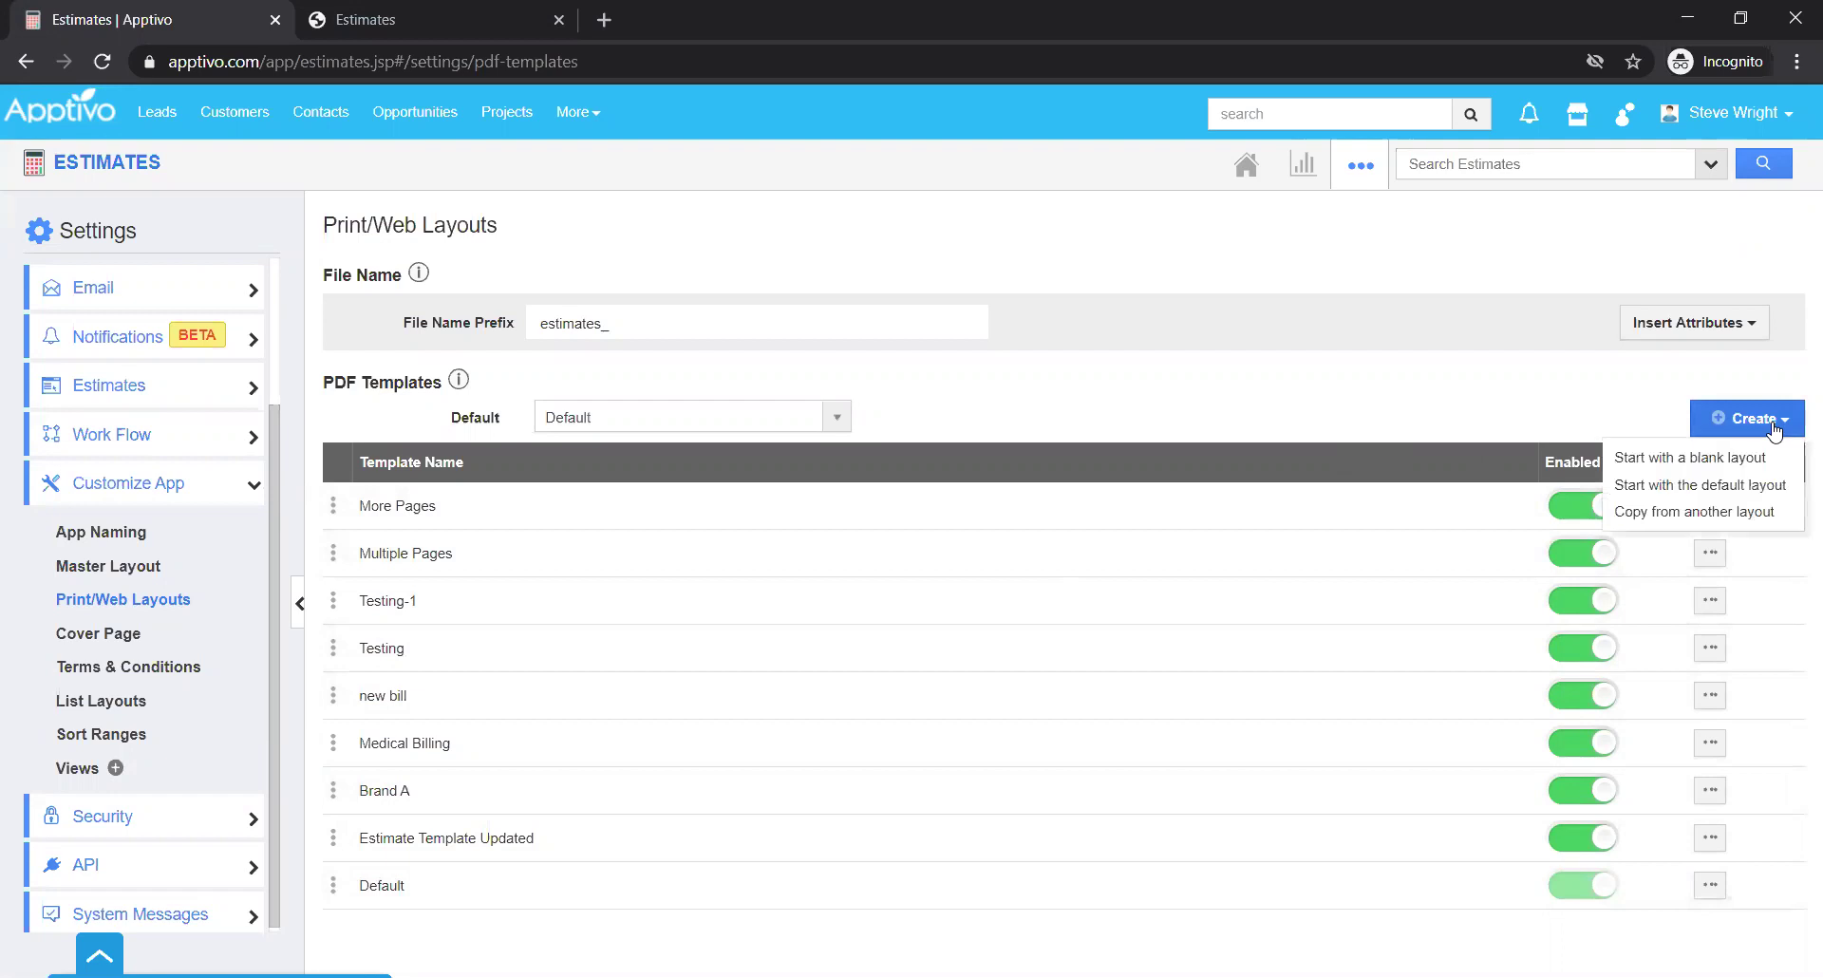
pyautogui.click(1726, 485)
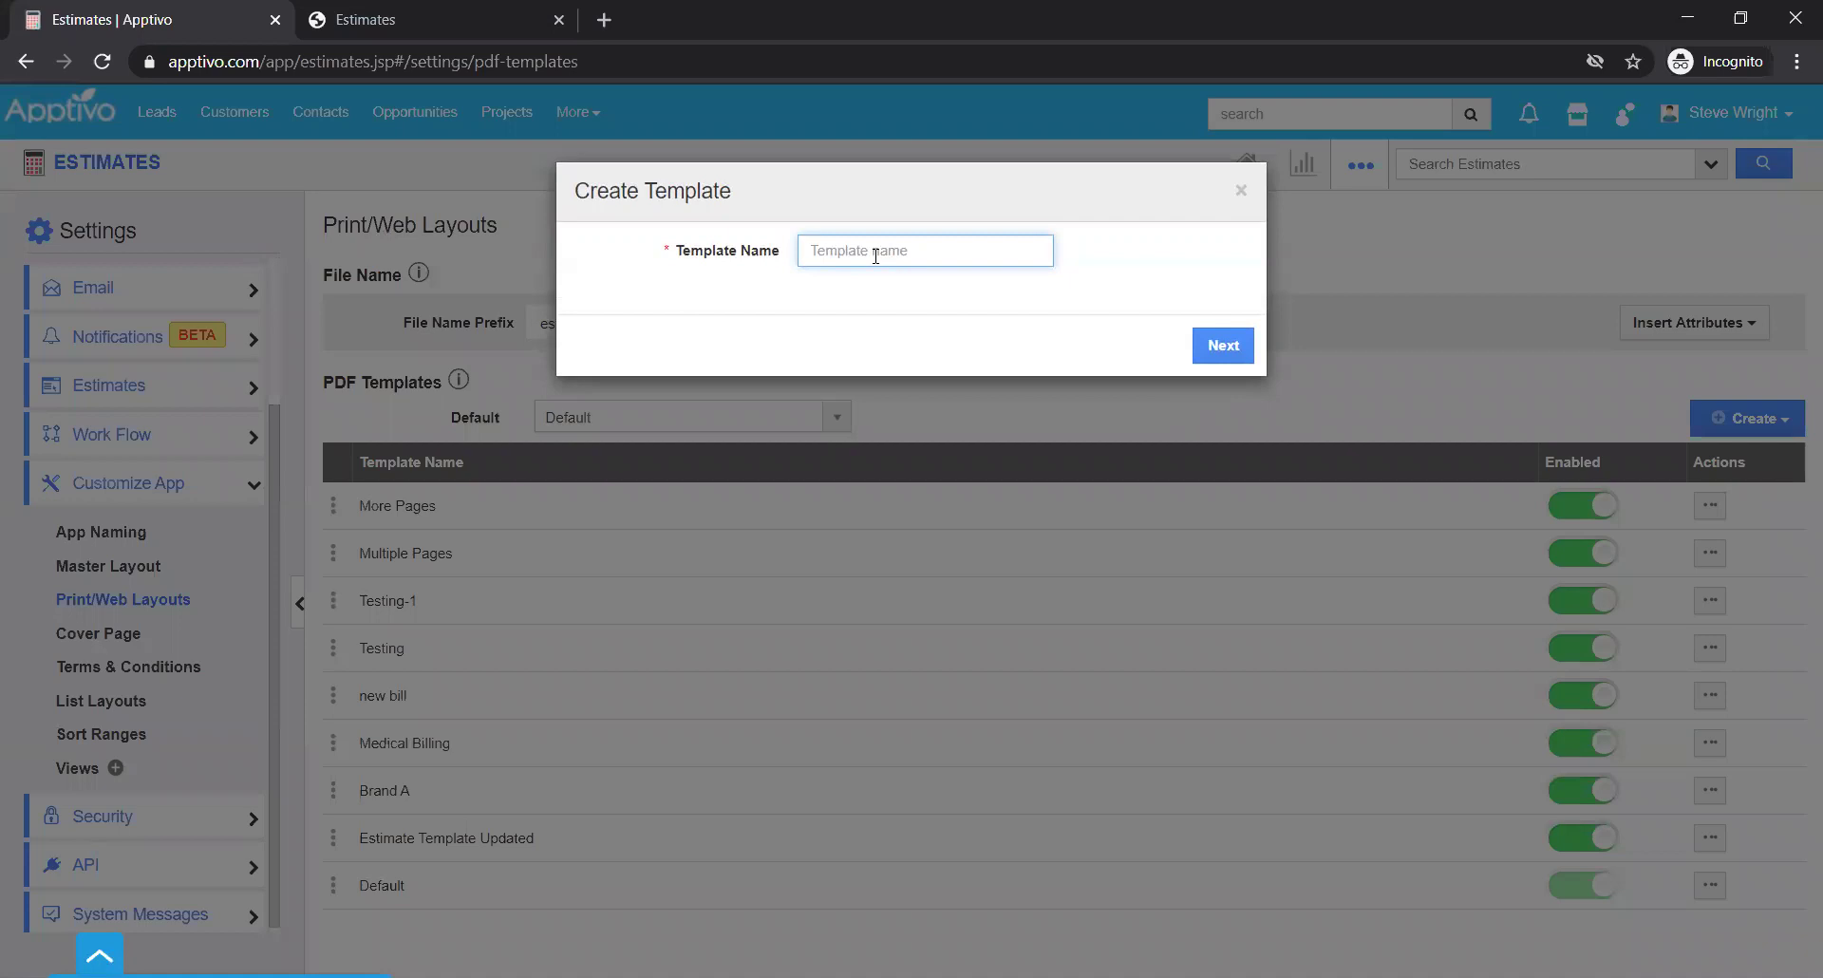
pyautogui.write('Header & Footer')
pyautogui.click(1214, 348)
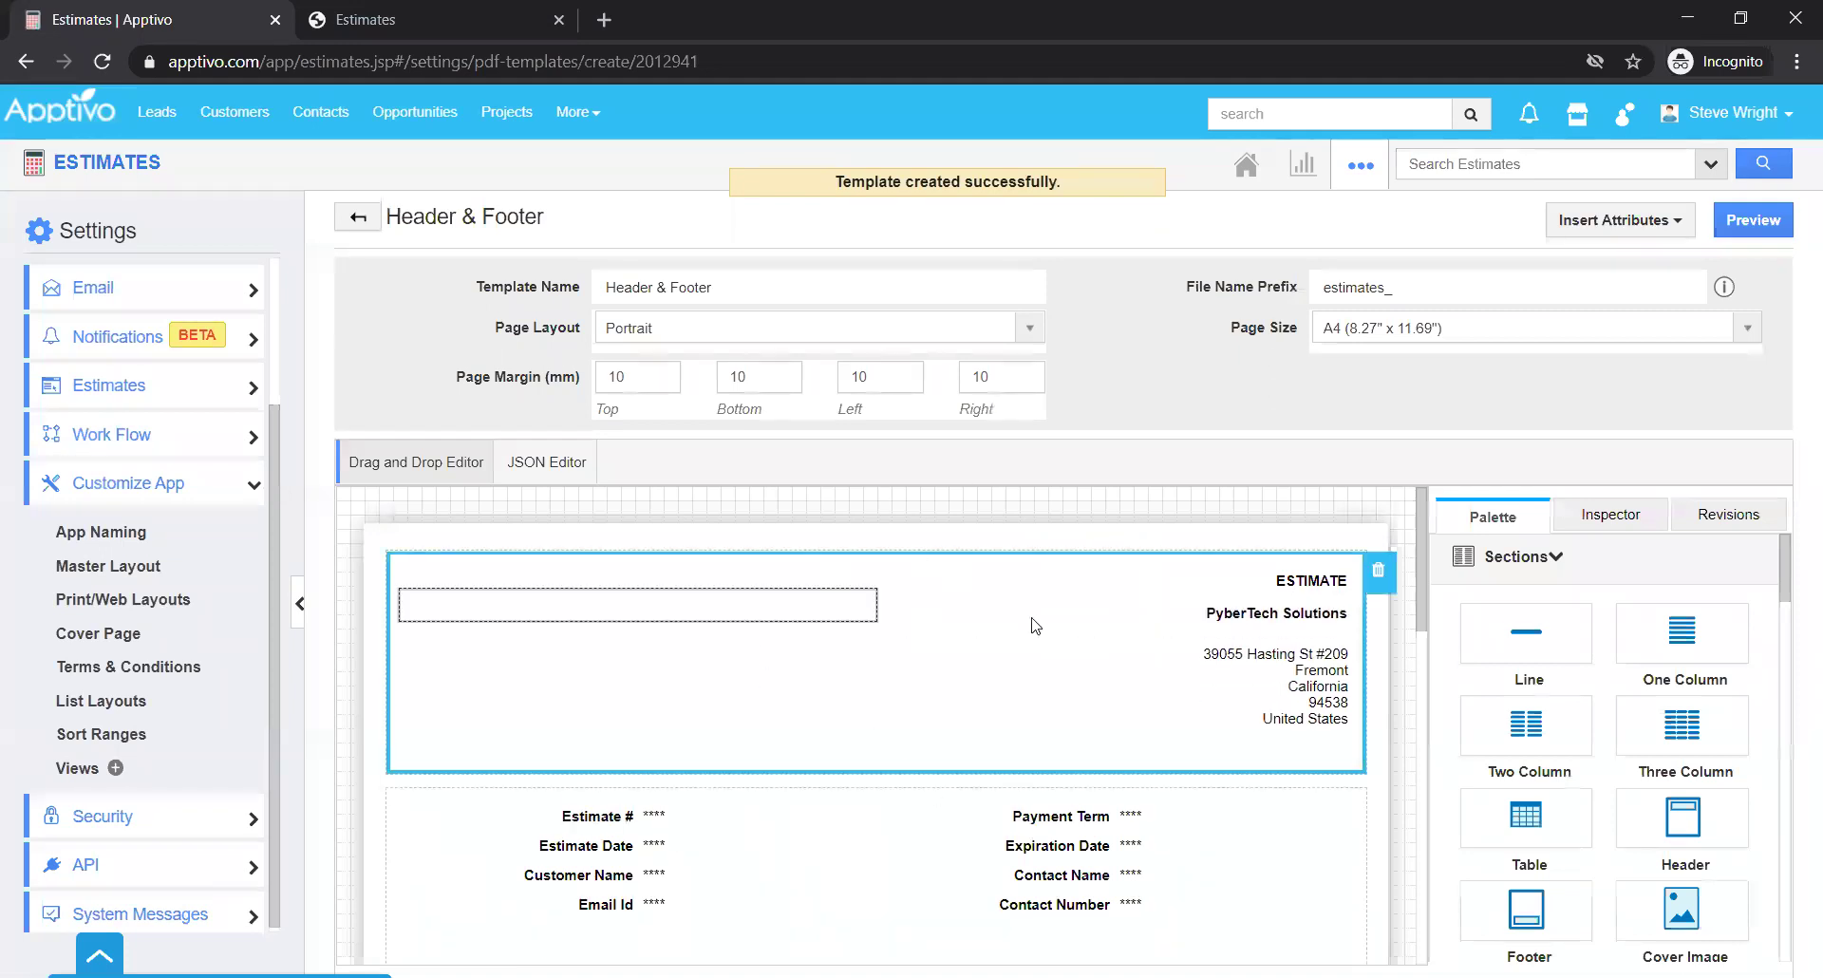
# Examine the template's default sections and the palette's sections and its common, business, customer and estimate attributes.
pyautogui.scroll(-5, 909, 845)
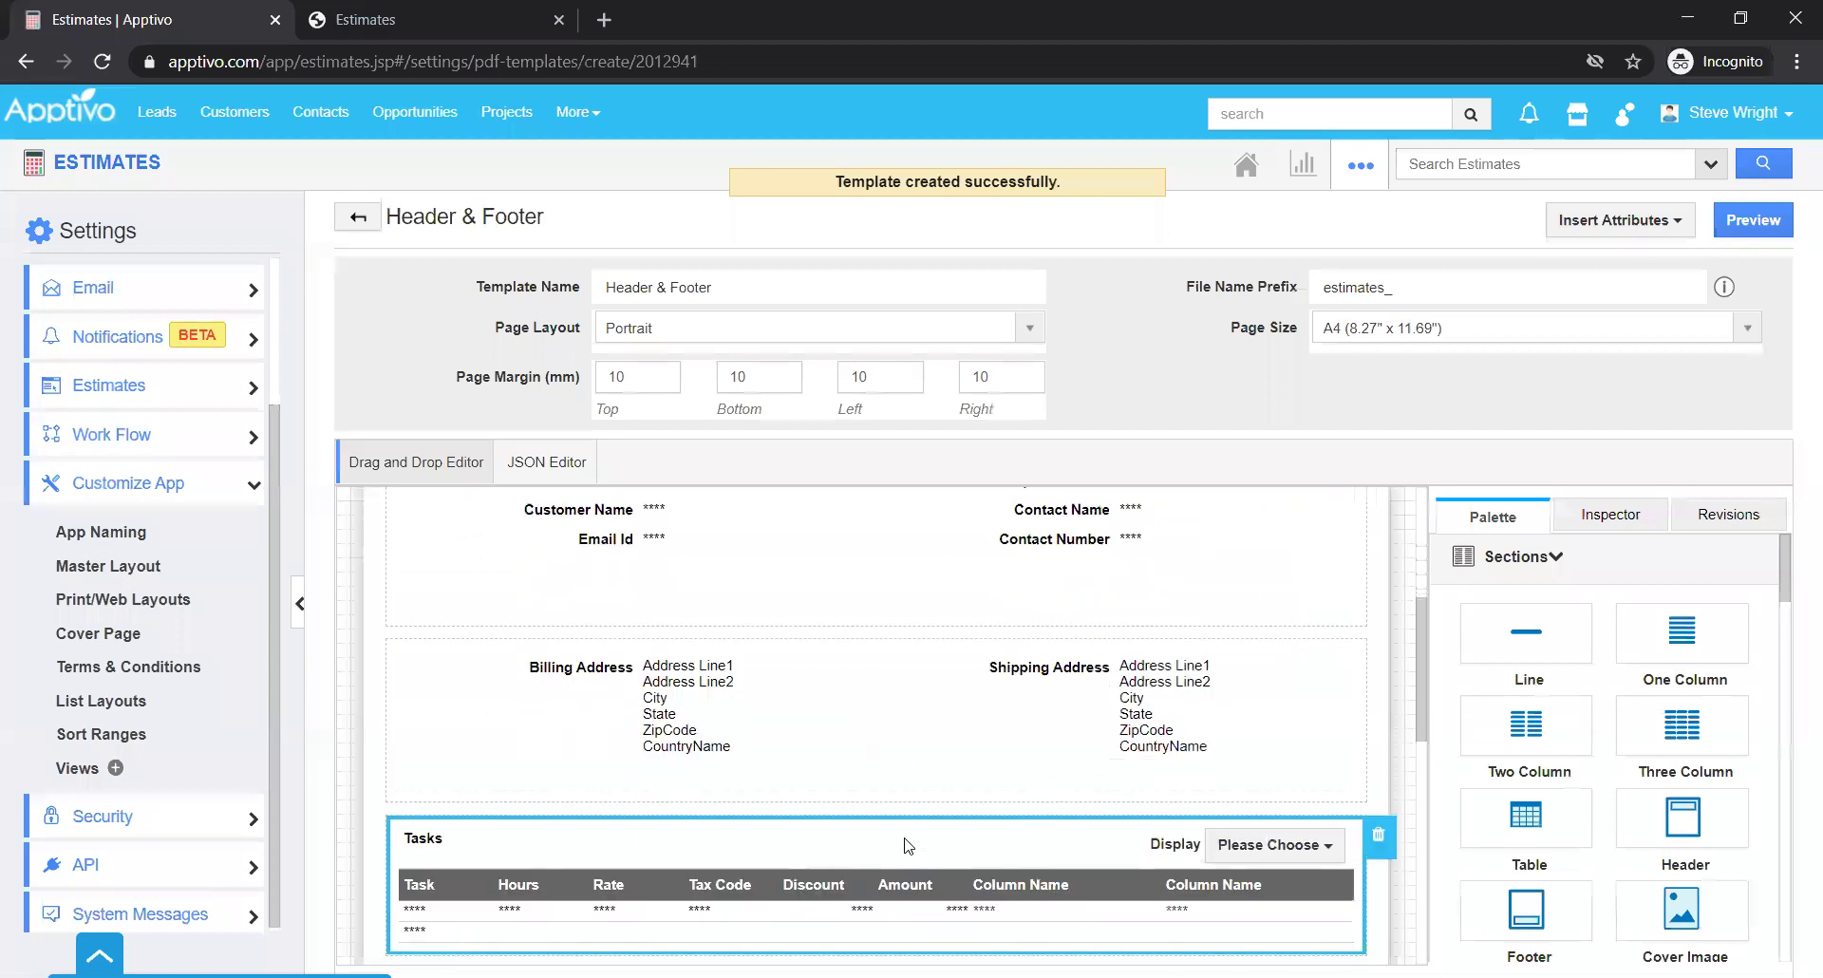
pyautogui.scroll(-1, 903, 845)
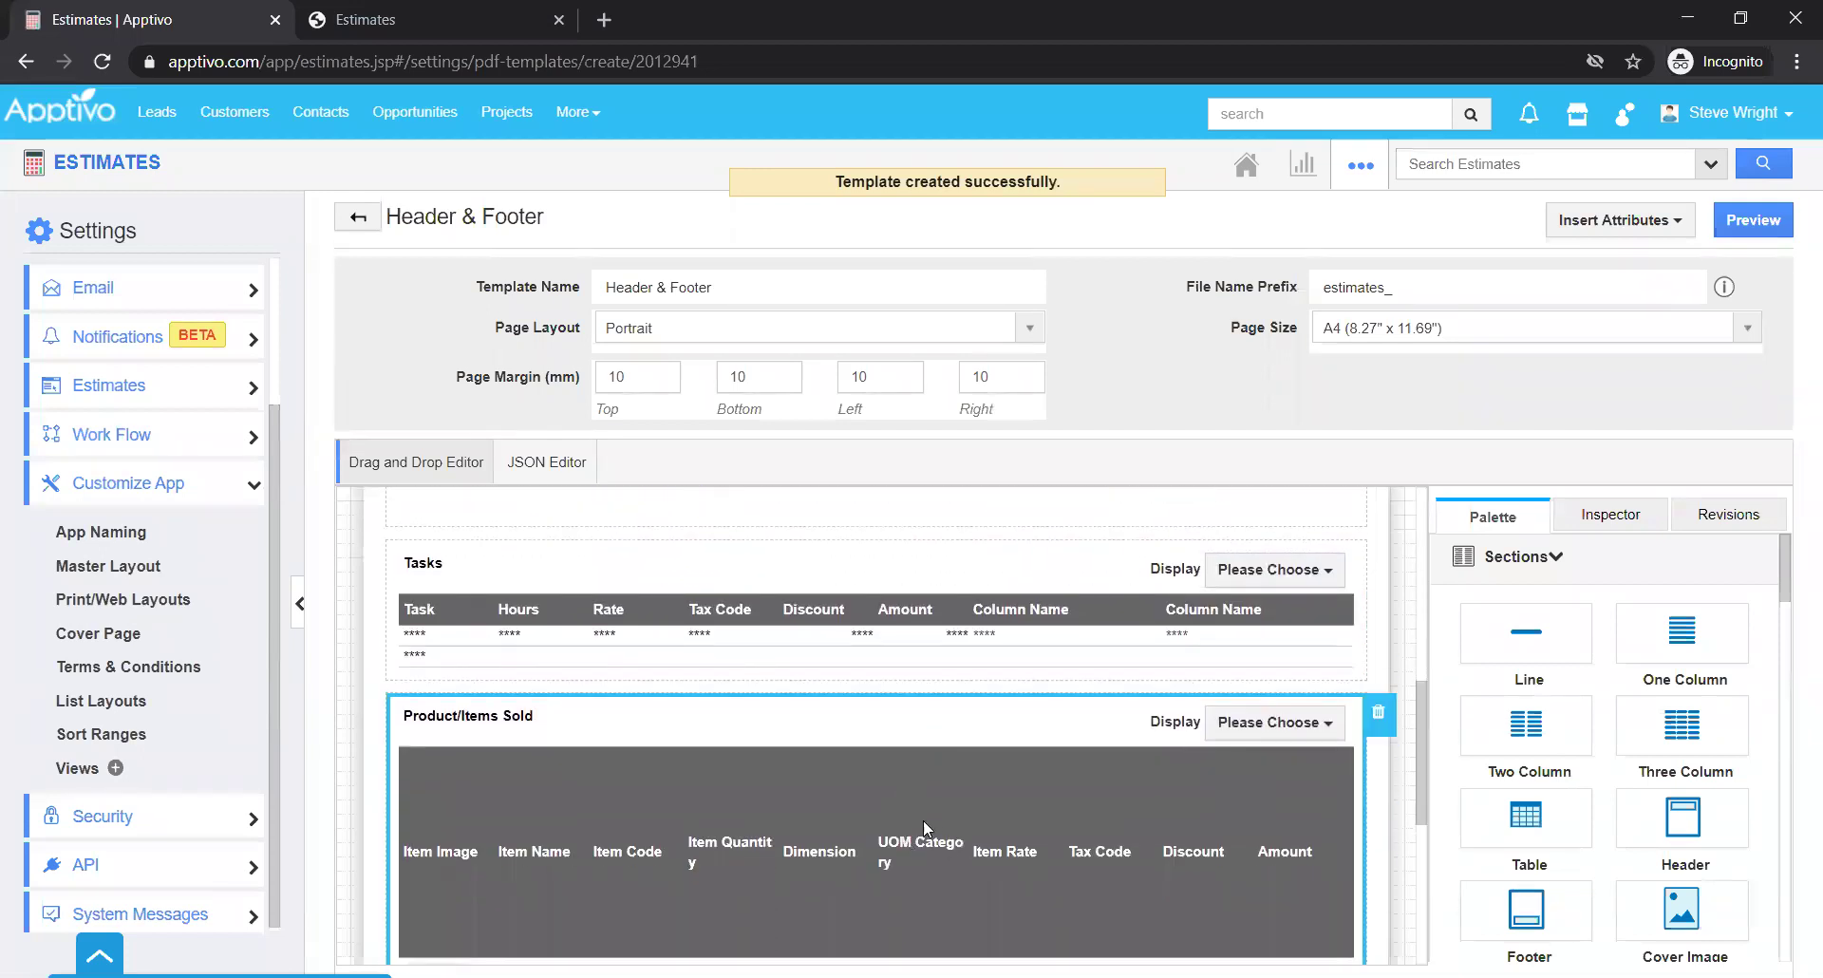
pyautogui.scroll(7, 924, 736)
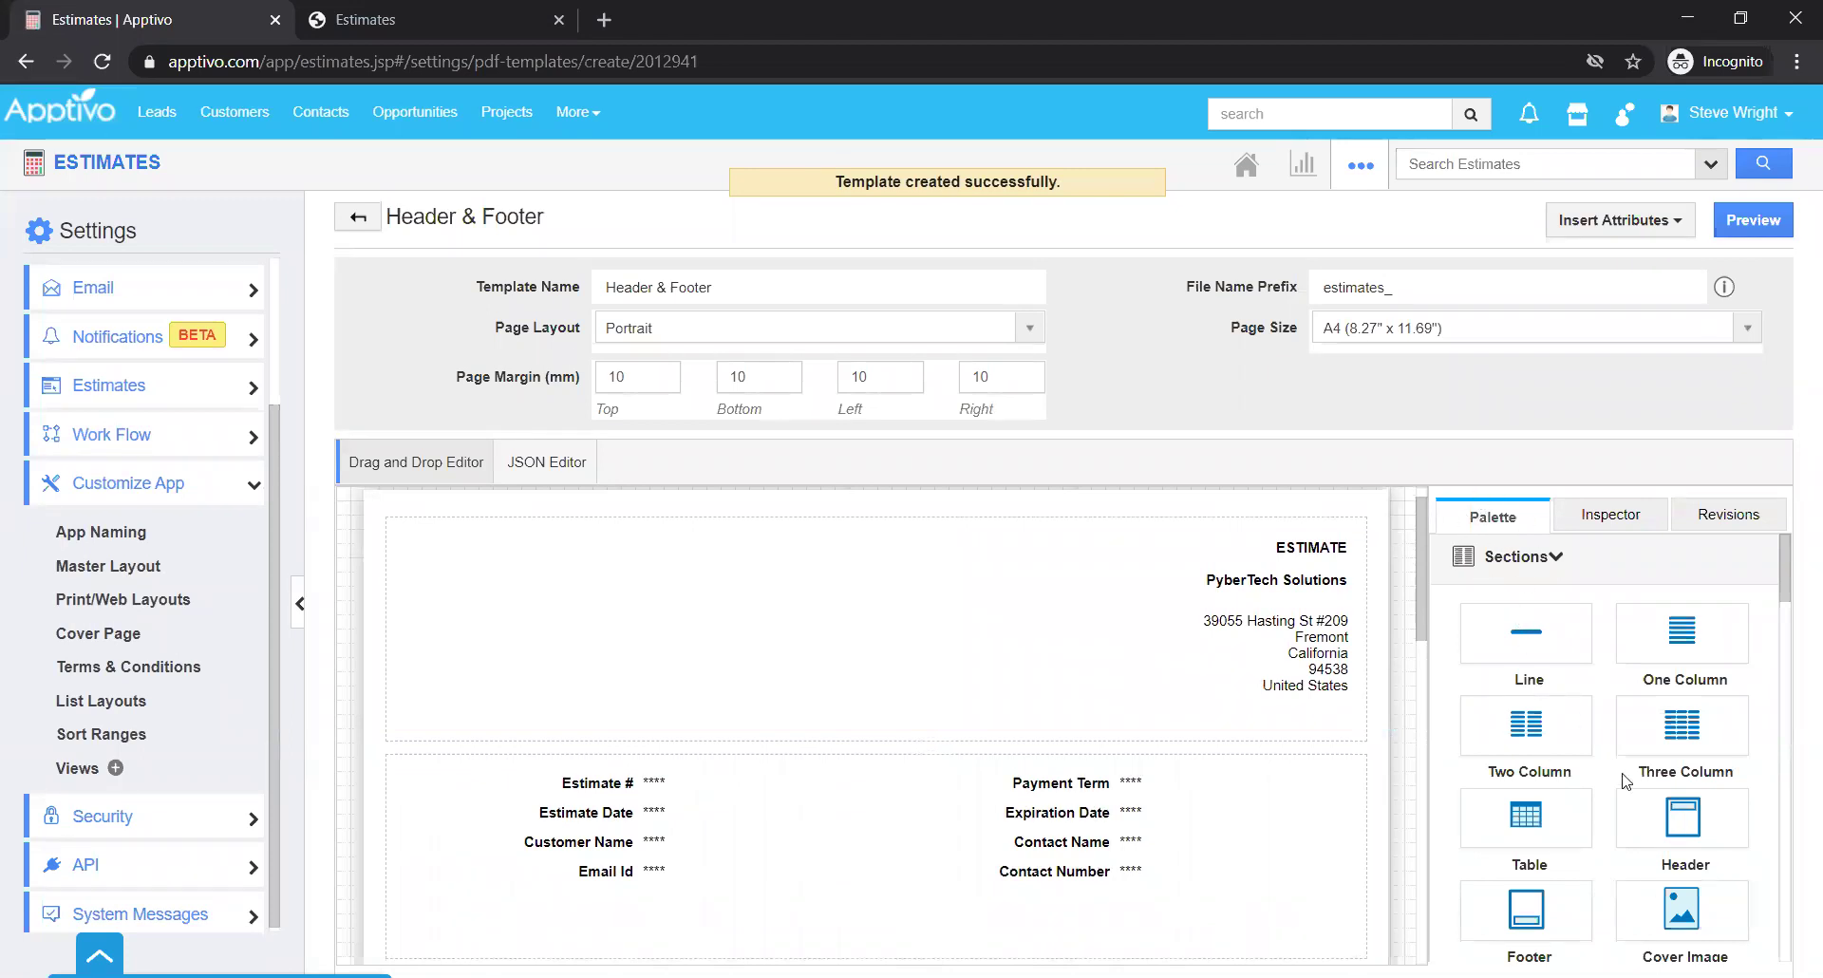
pyautogui.scroll(-3, 1626, 780)
pyautogui.scroll(-2, 1626, 781)
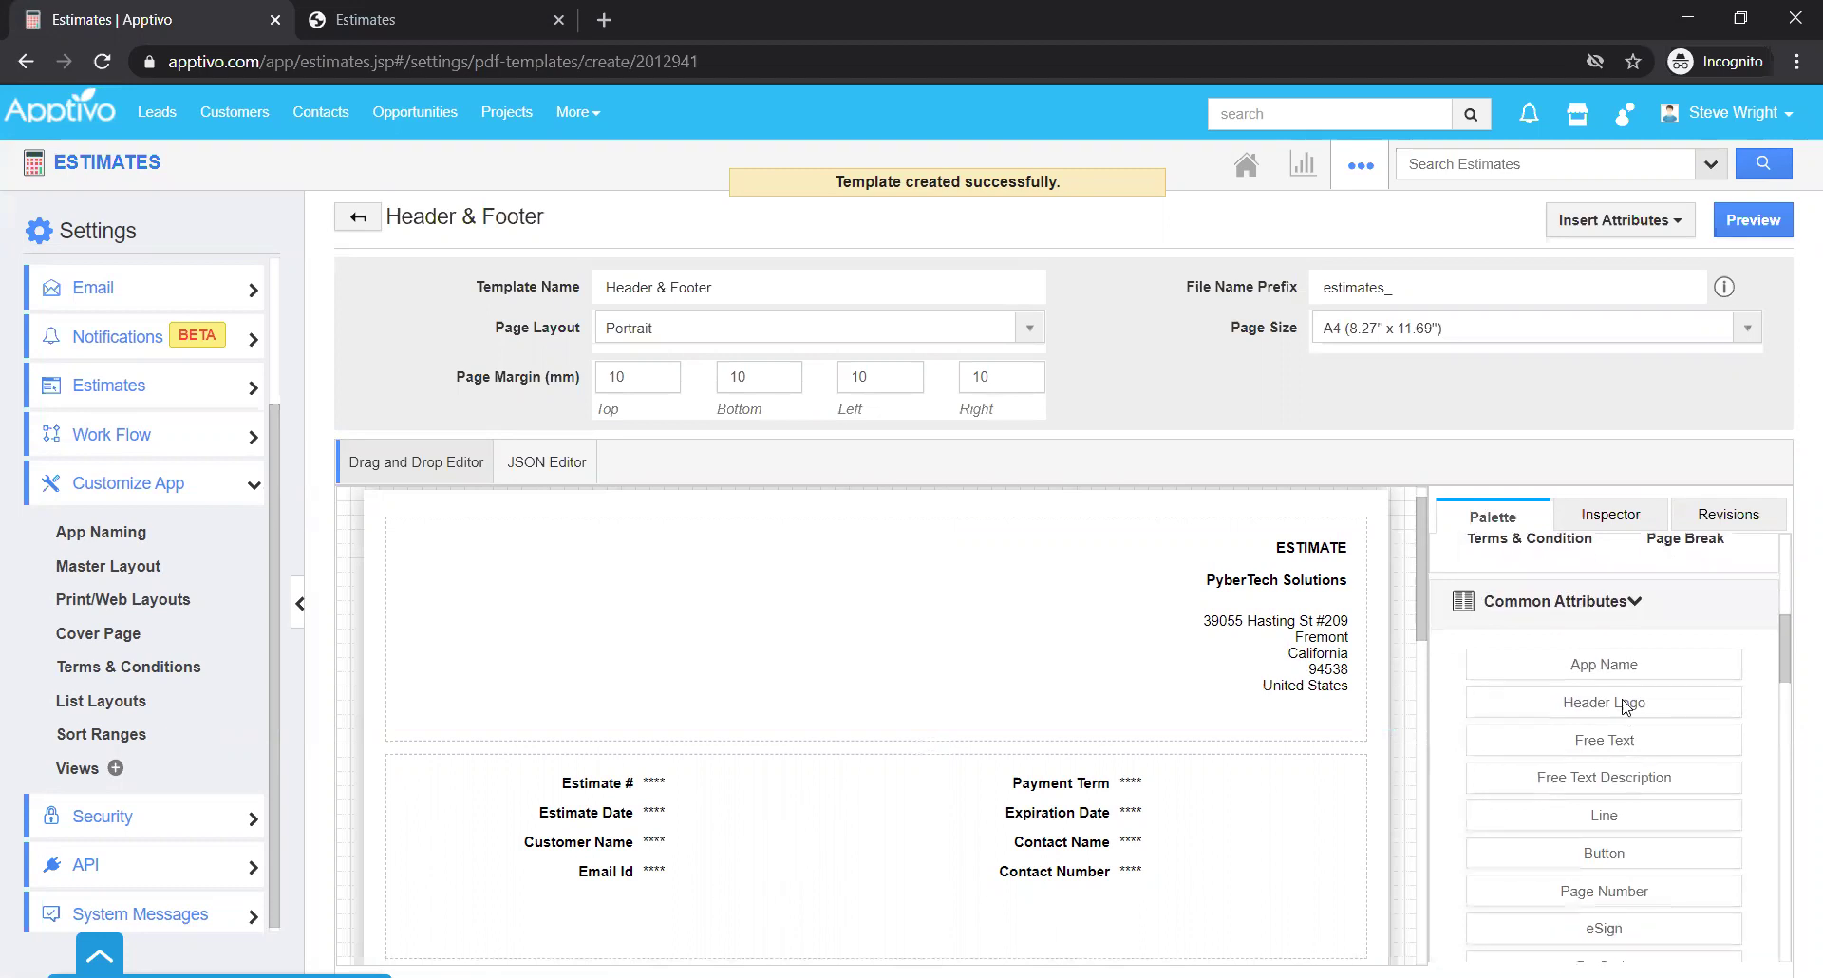
pyautogui.scroll(-1, 1581, 886)
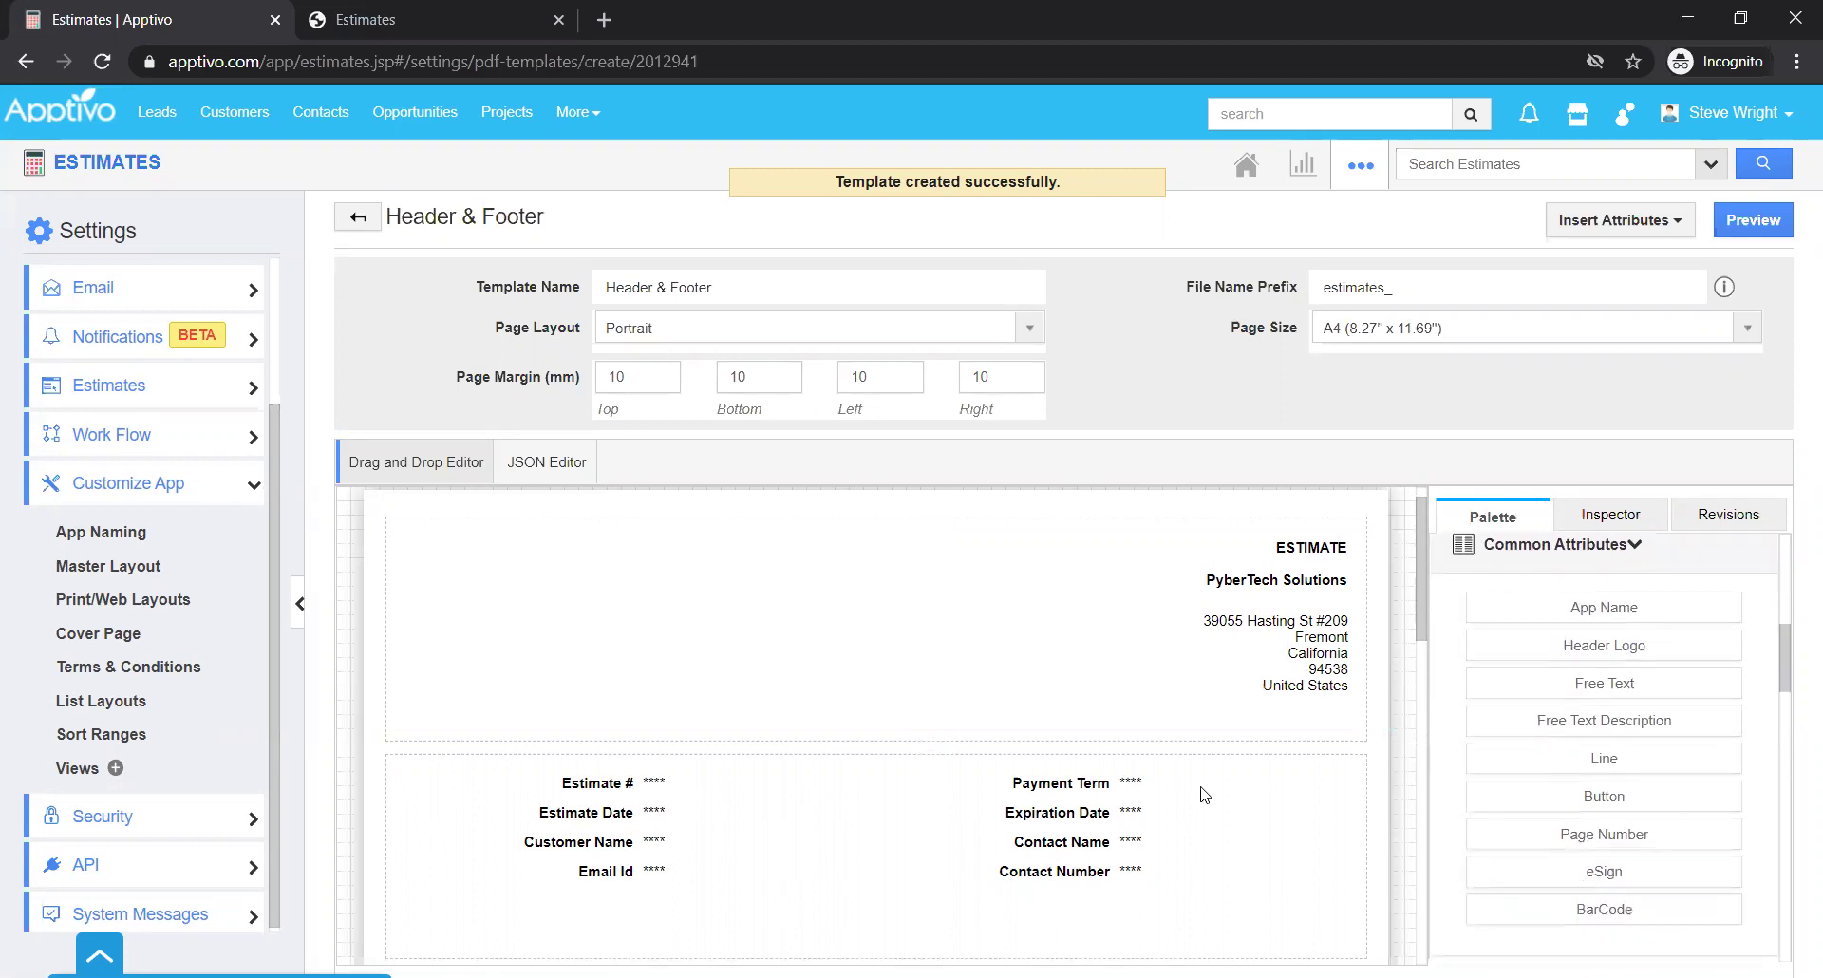
pyautogui.scroll(-4, 1670, 897)
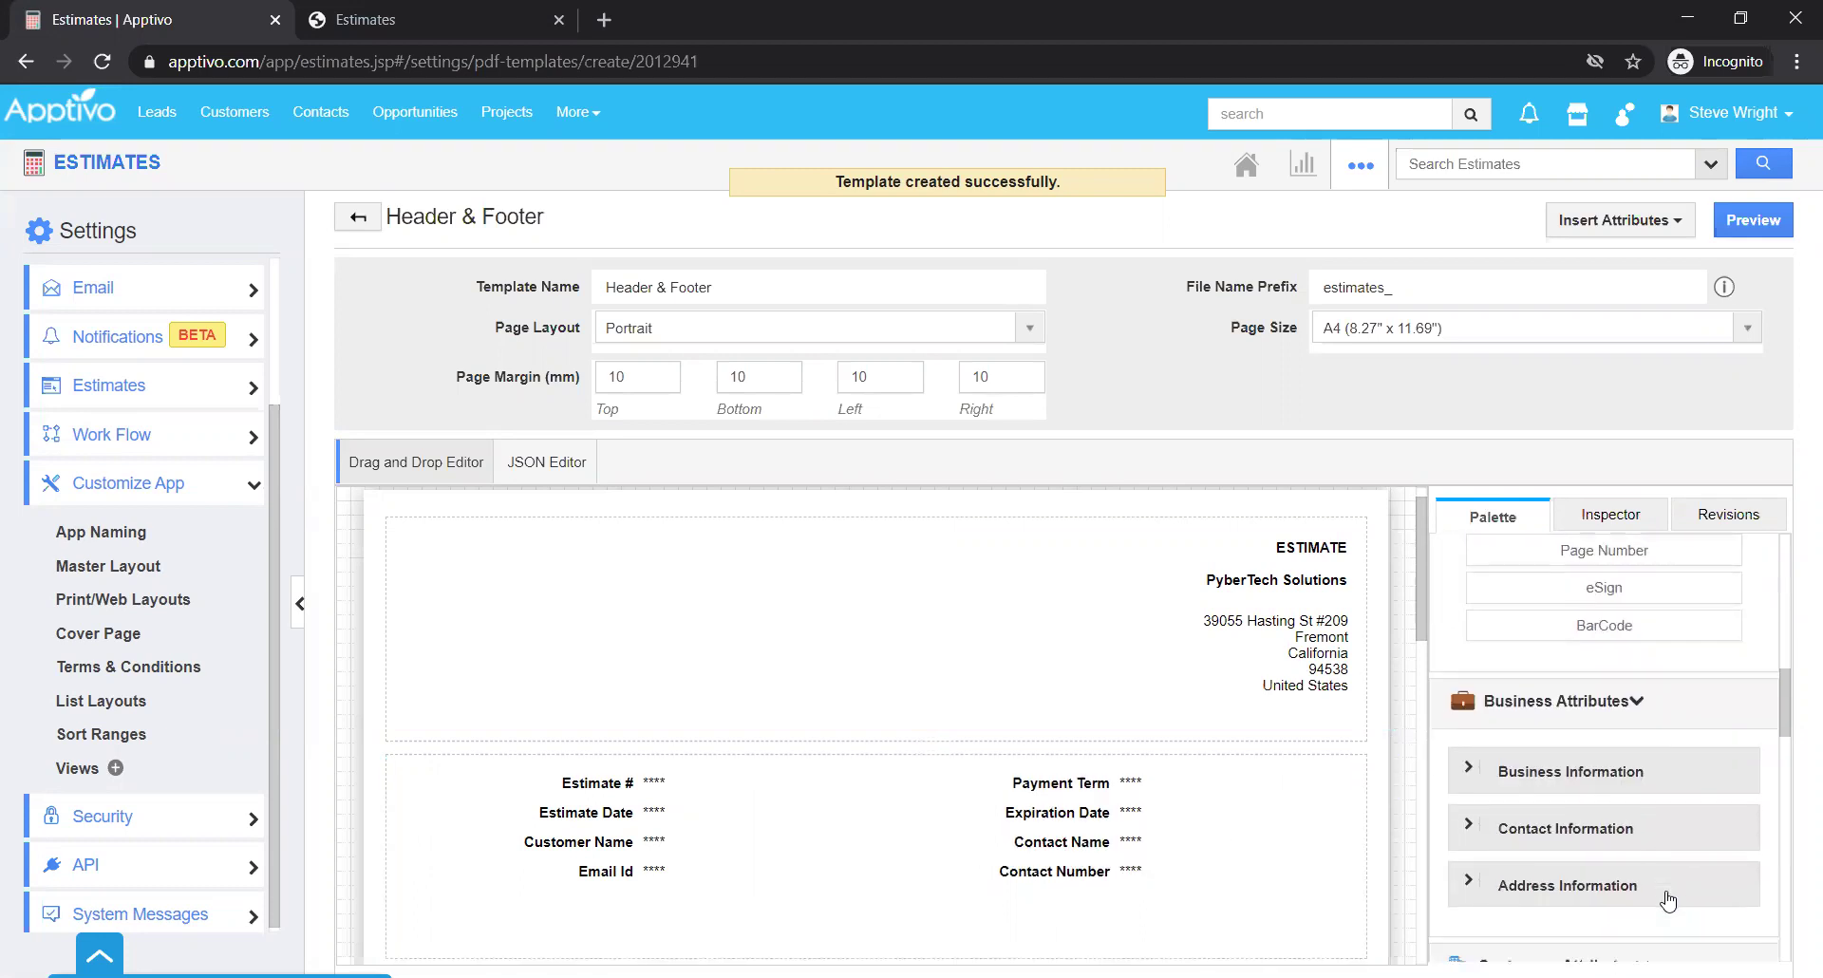
pyautogui.scroll(-3, 1605, 807)
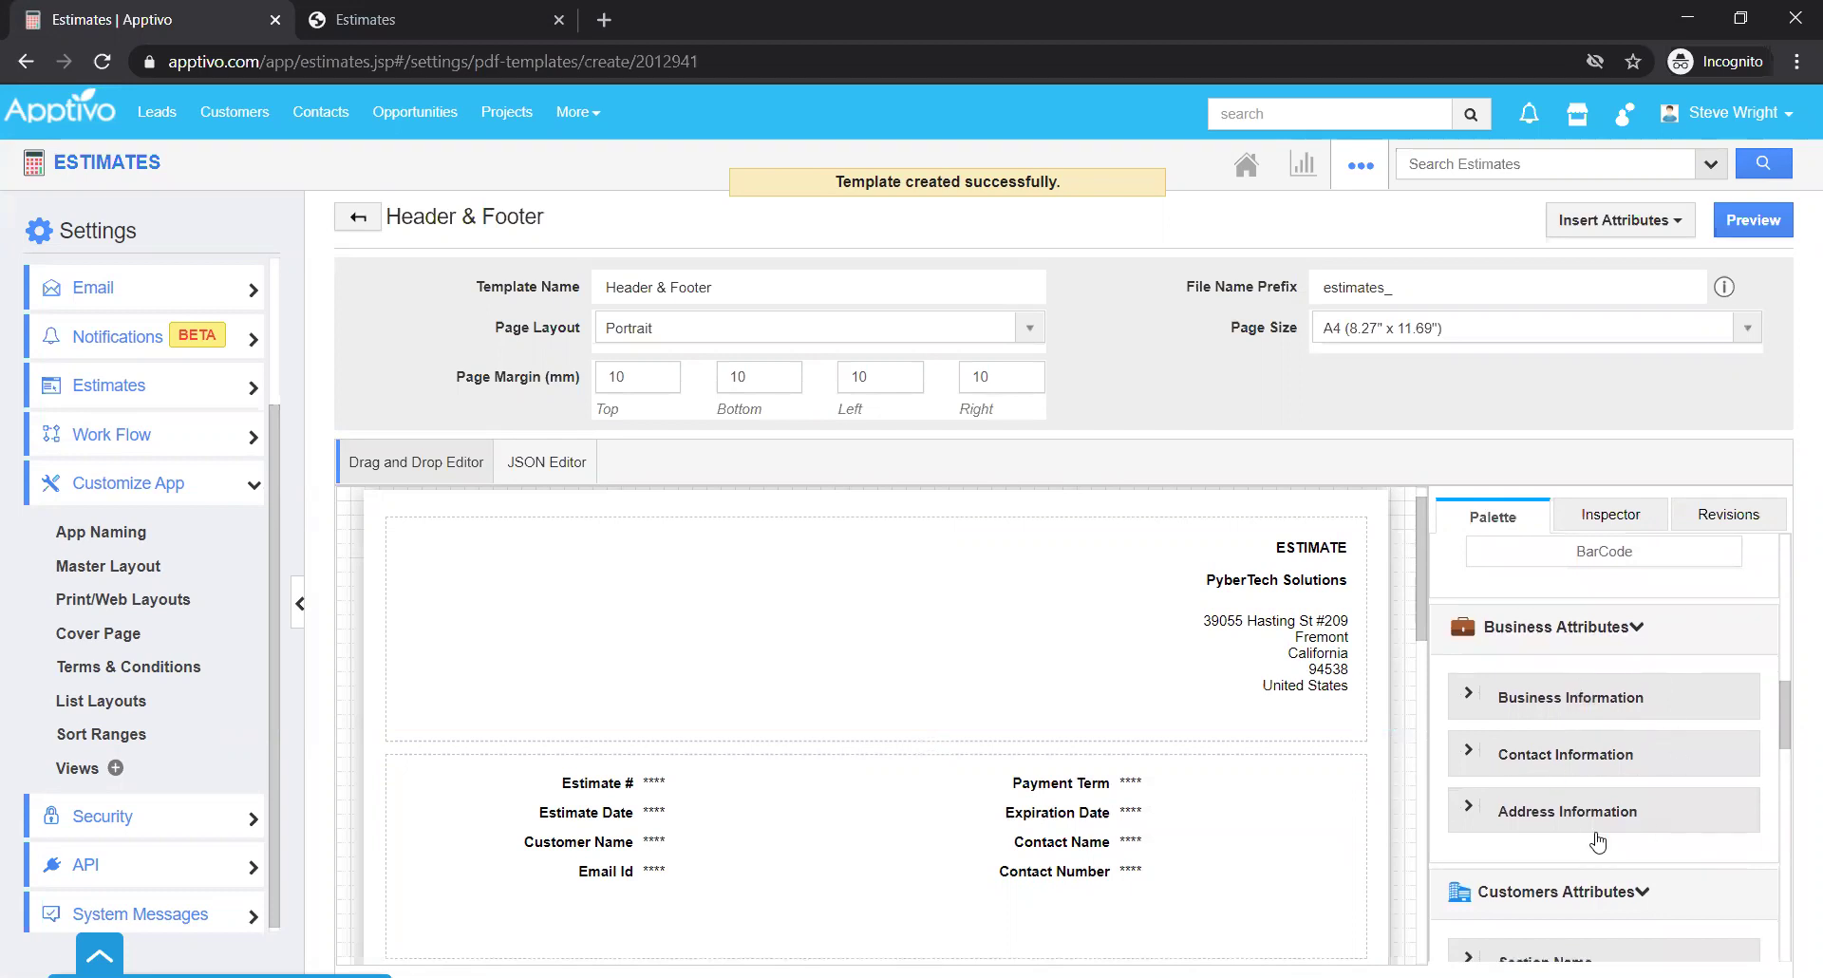
pyautogui.scroll(-6, 1547, 862)
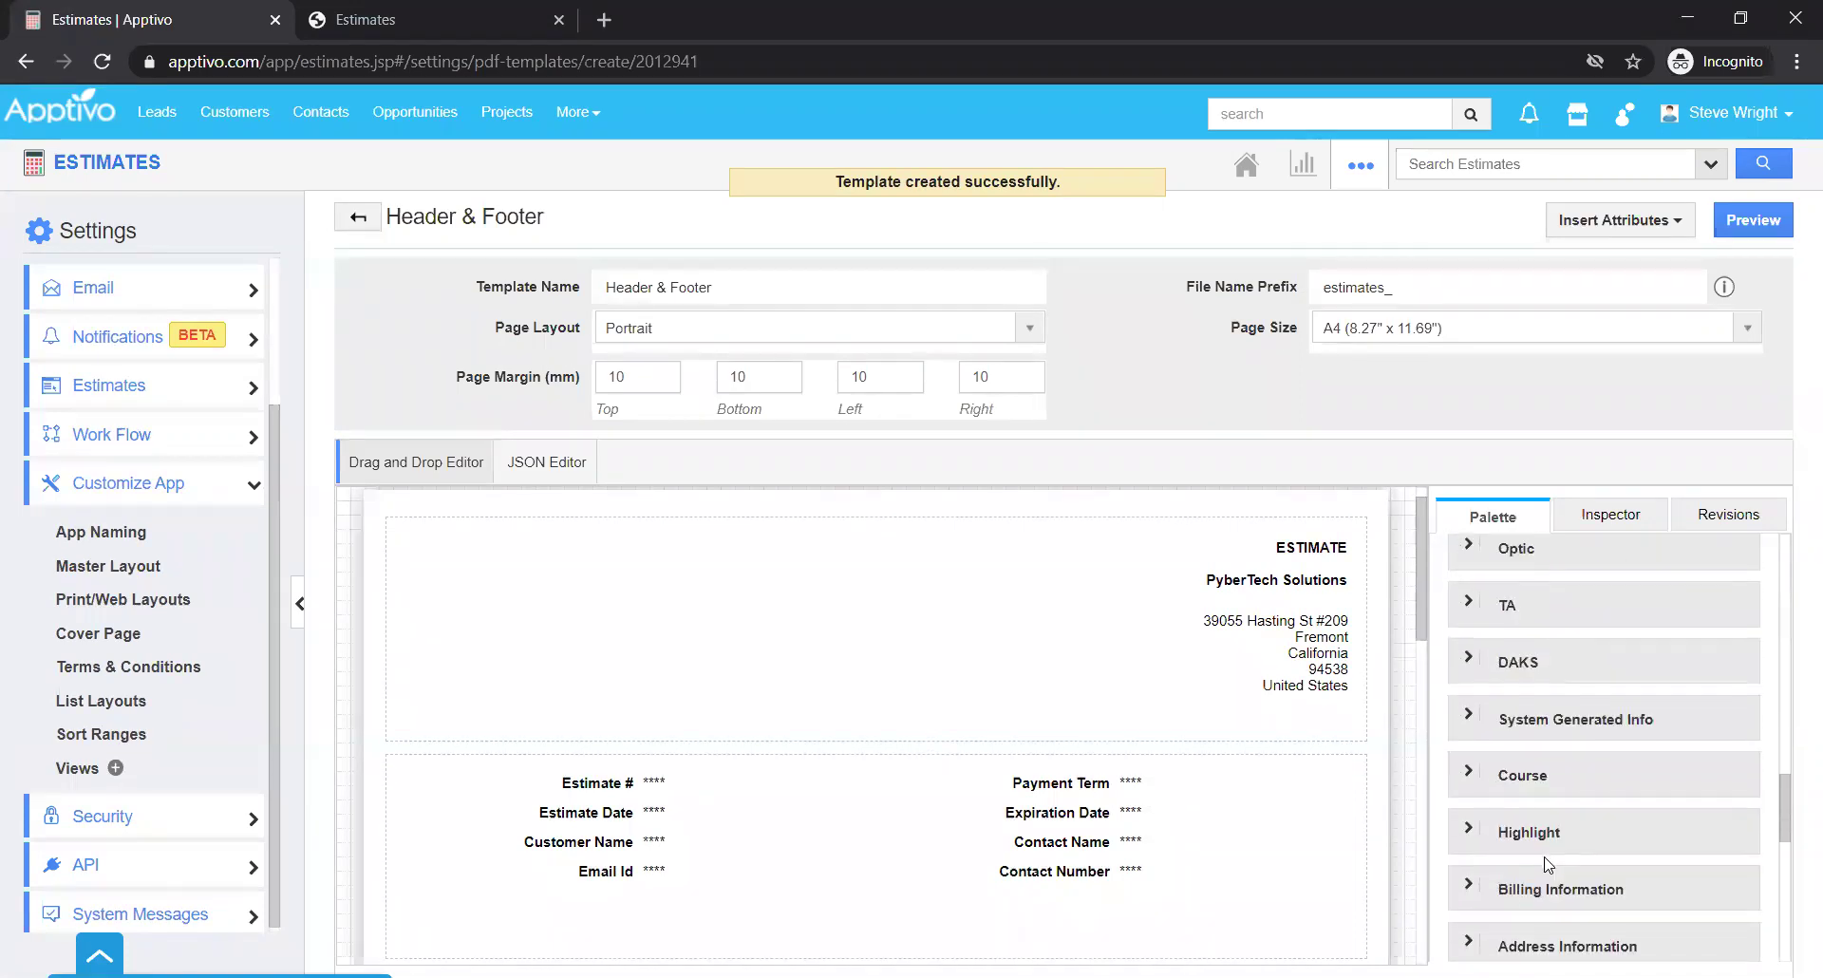
pyautogui.scroll(-3, 1545, 864)
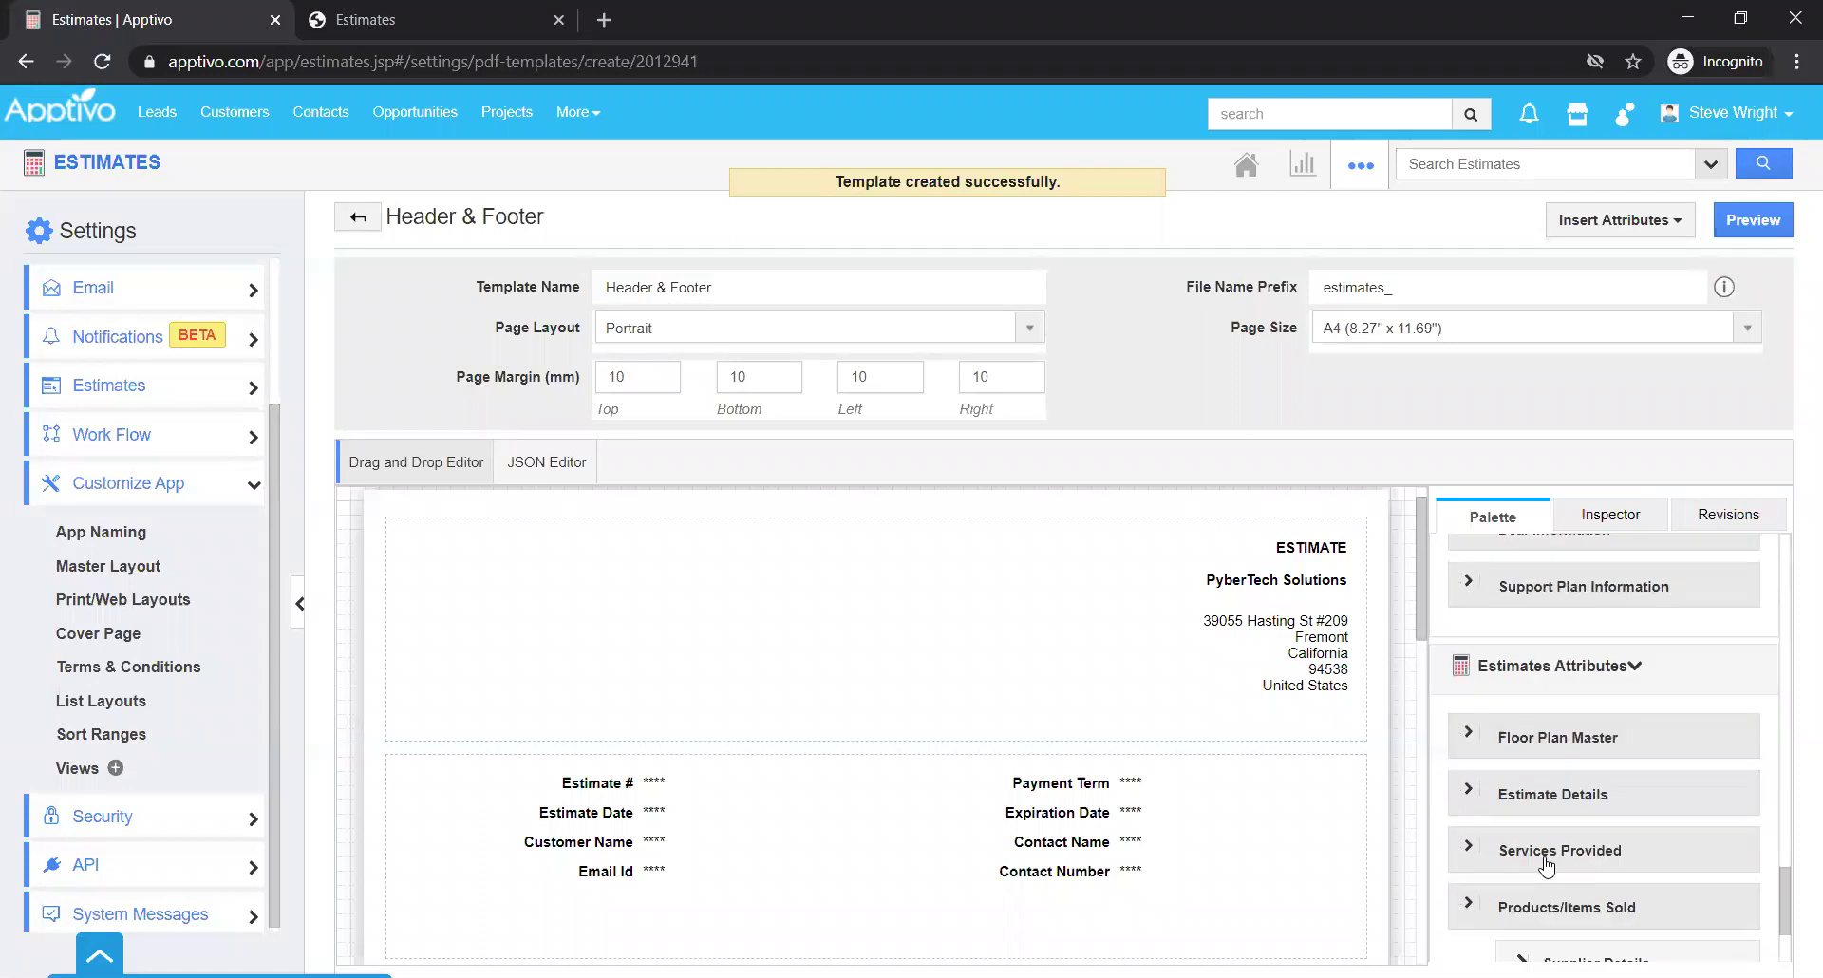
pyautogui.scroll(-2, 1540, 857)
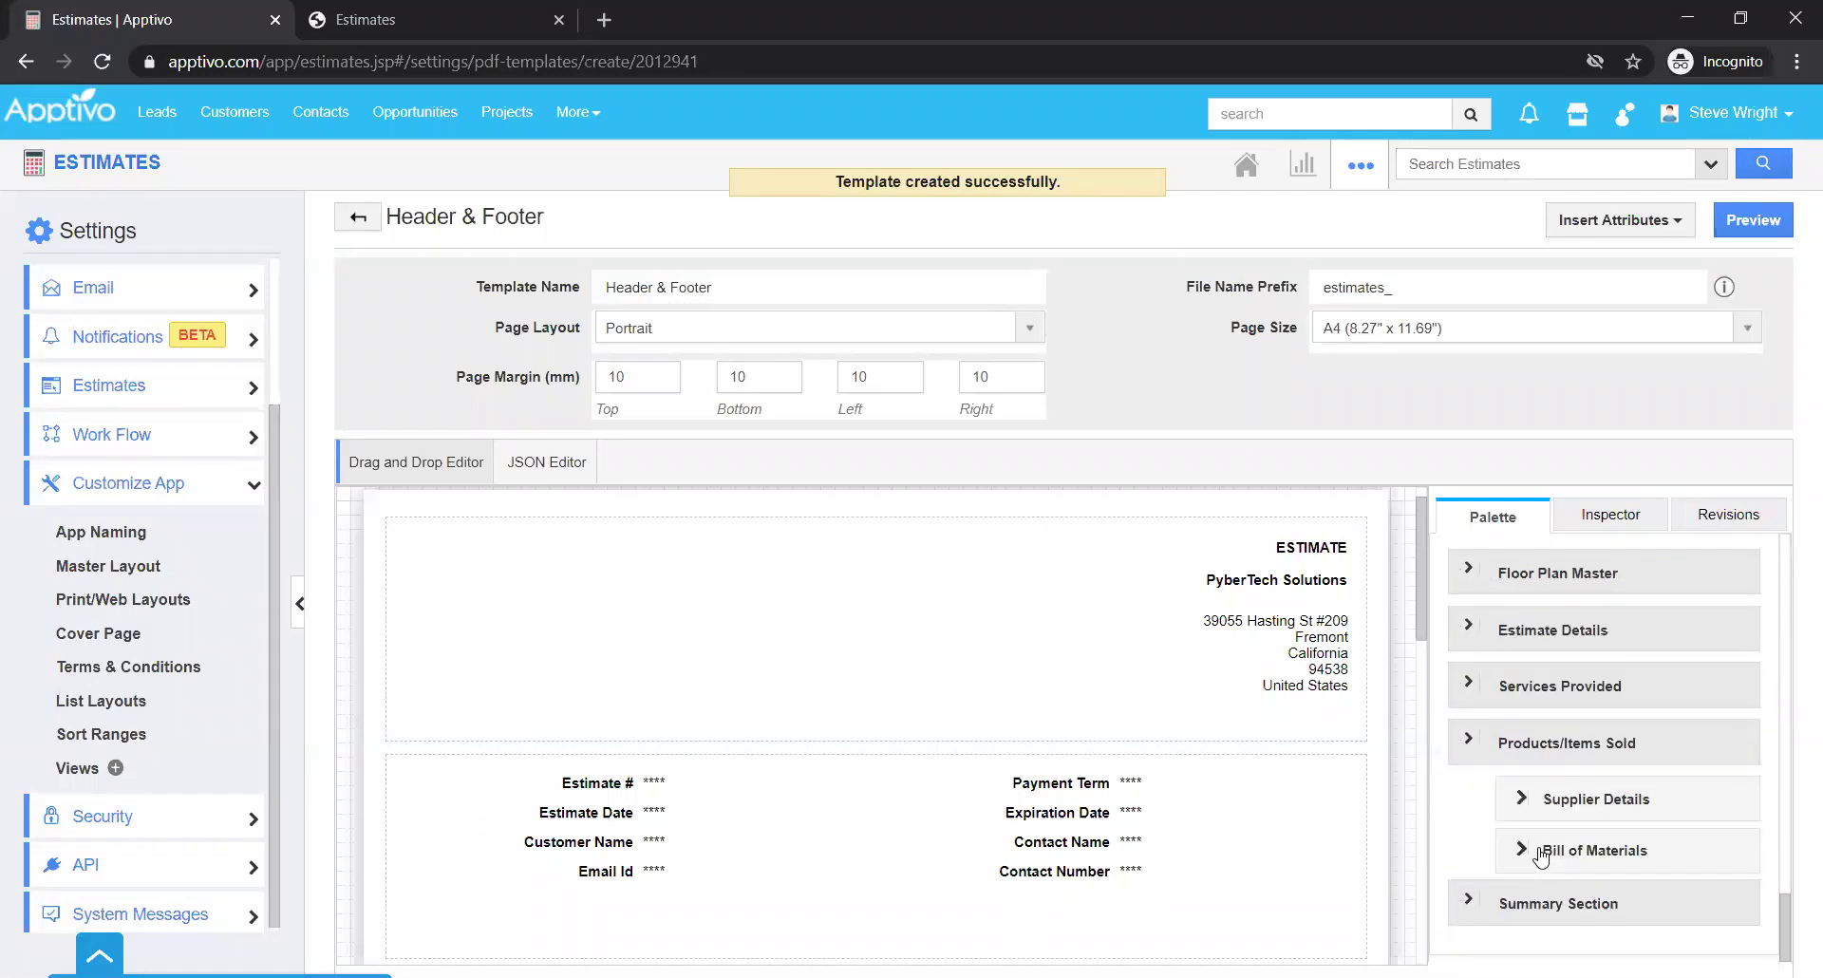
pyautogui.scroll(10, 1540, 854)
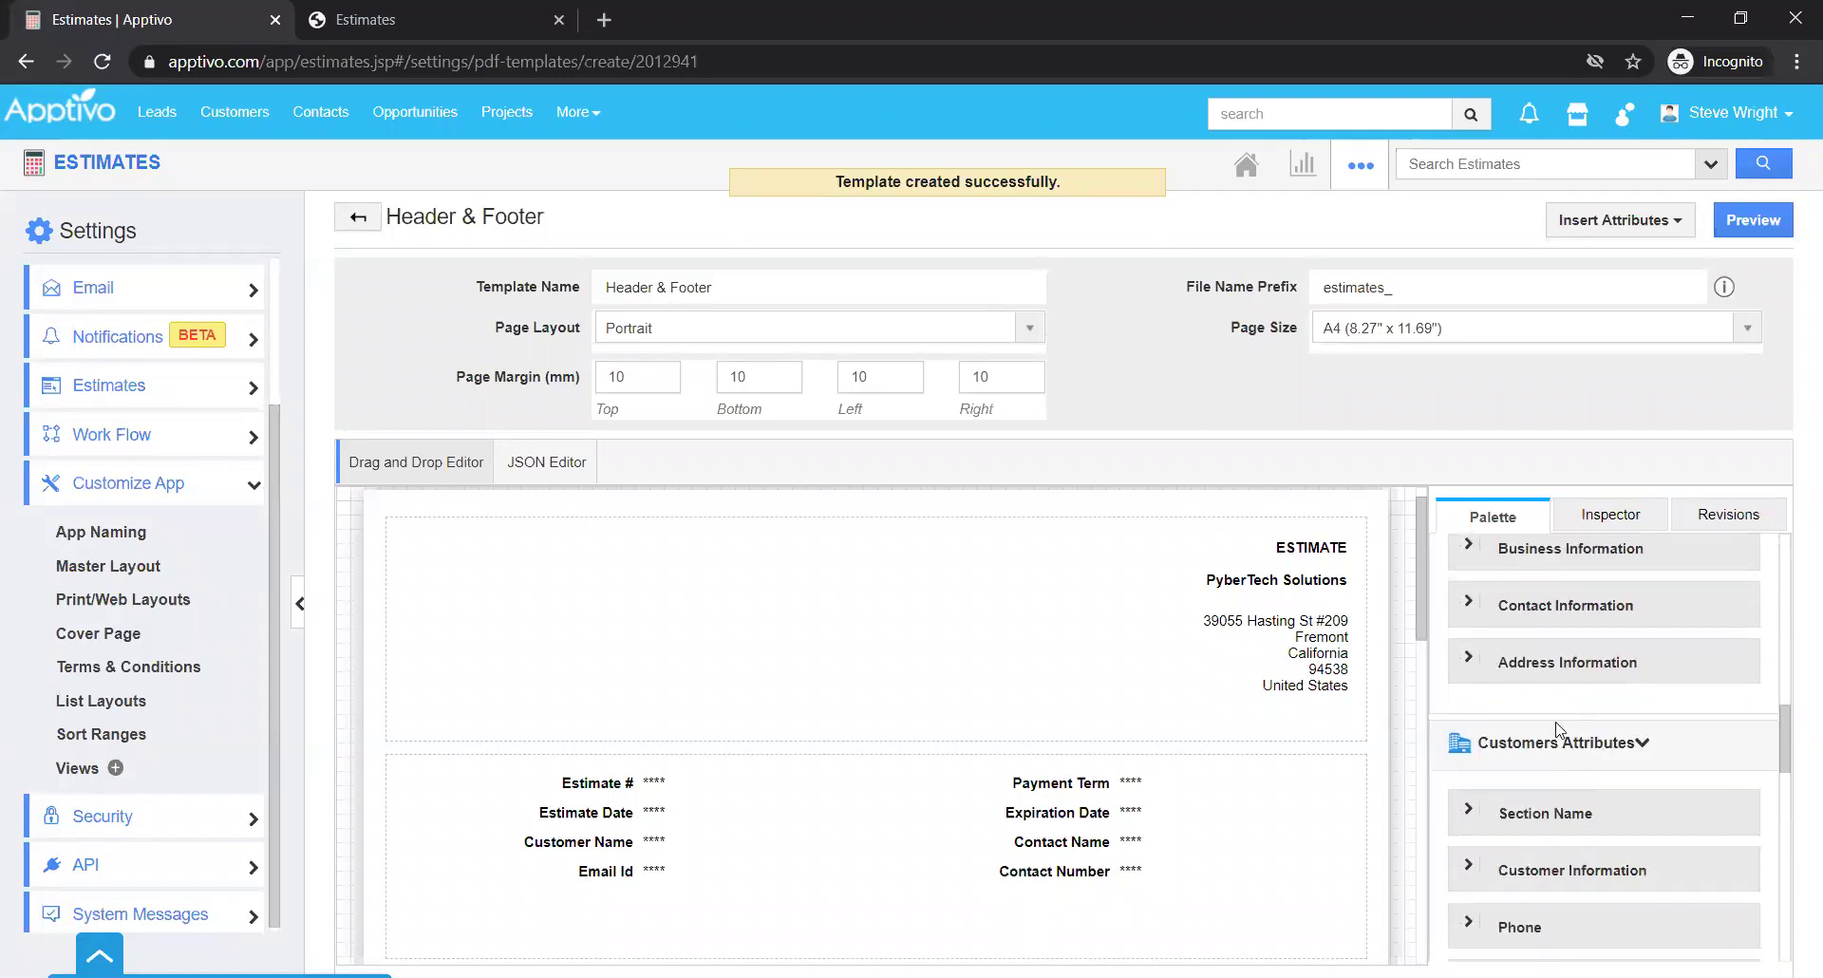
pyautogui.scroll(5, 1557, 729)
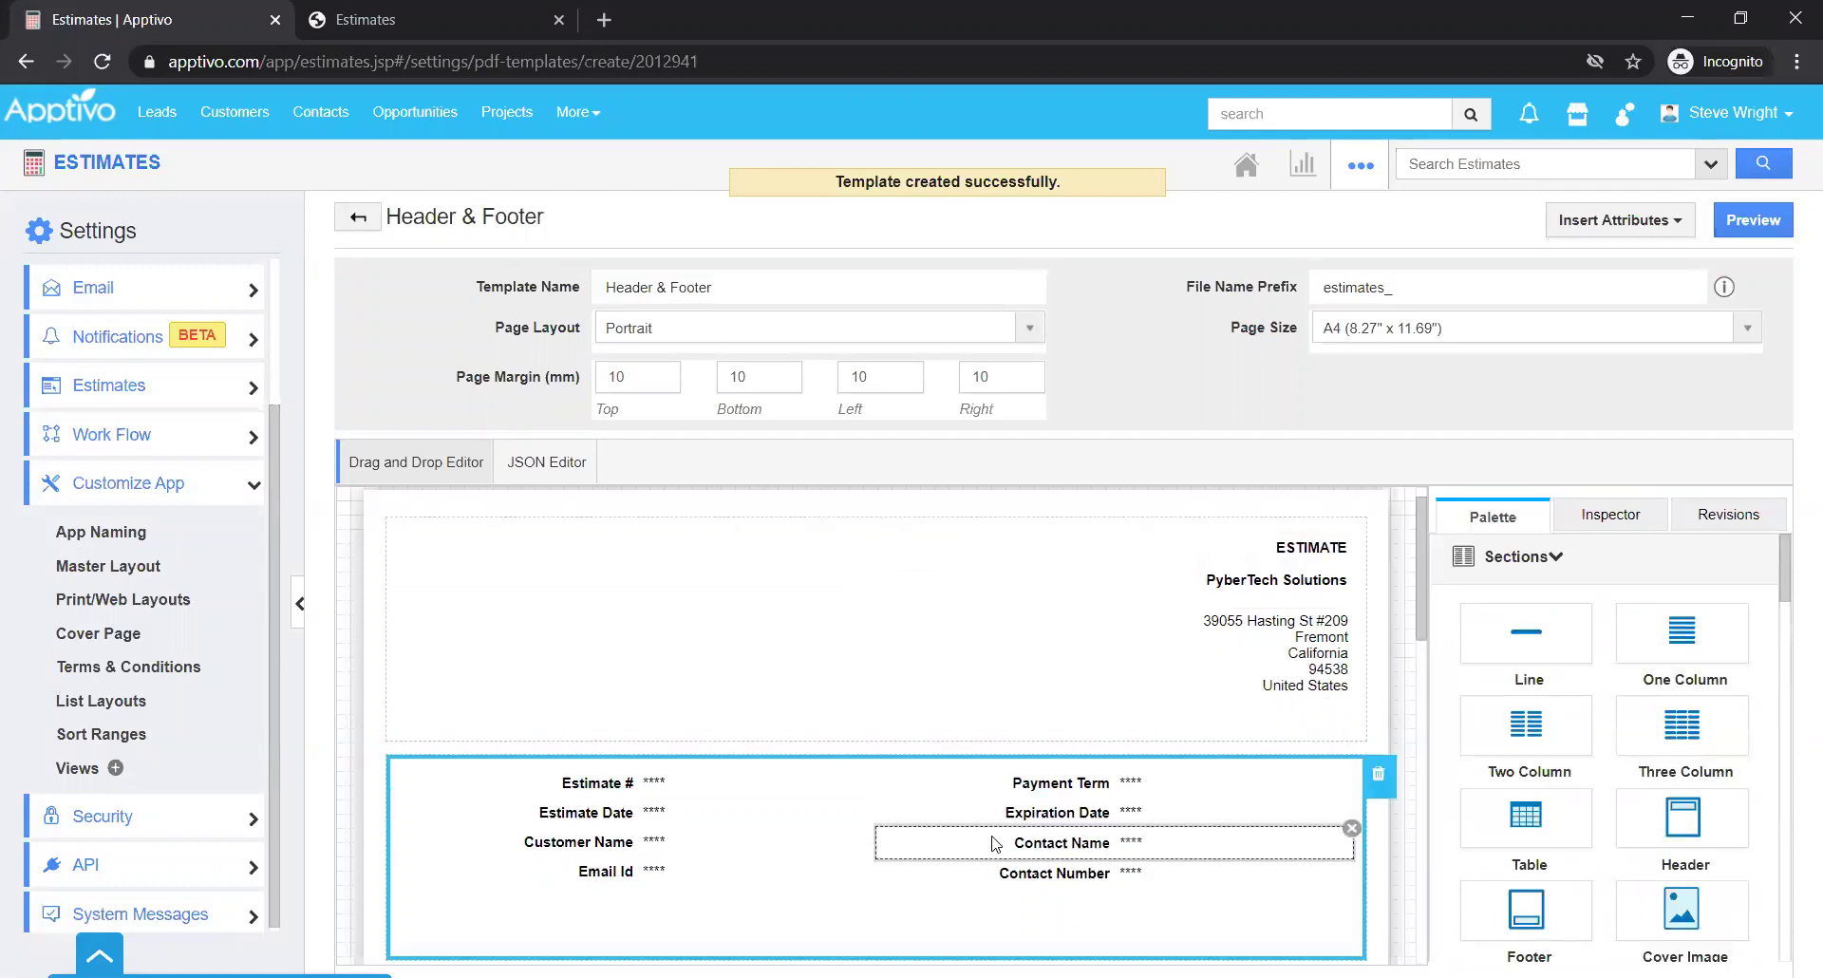
# Delete the billing and shipping address section from the template.
pyautogui.scroll(-6, 992, 834)
pyautogui.scroll(2, 991, 834)
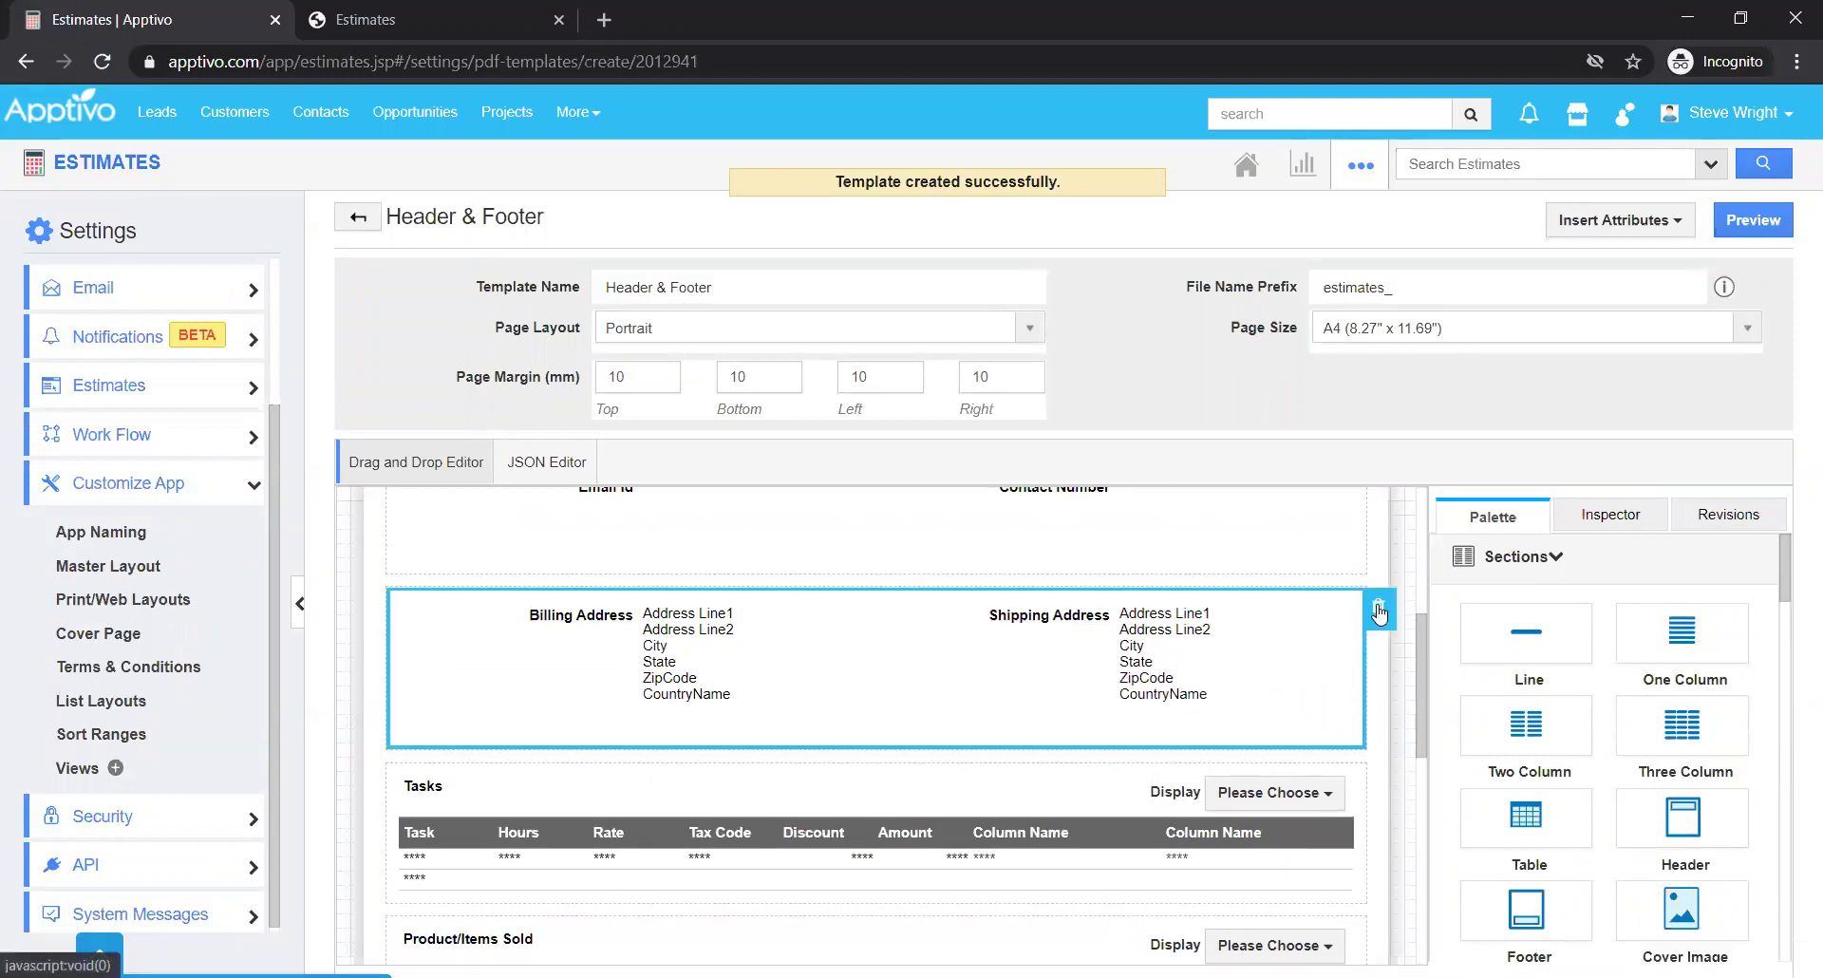
pyautogui.scroll(1, 1049, 639)
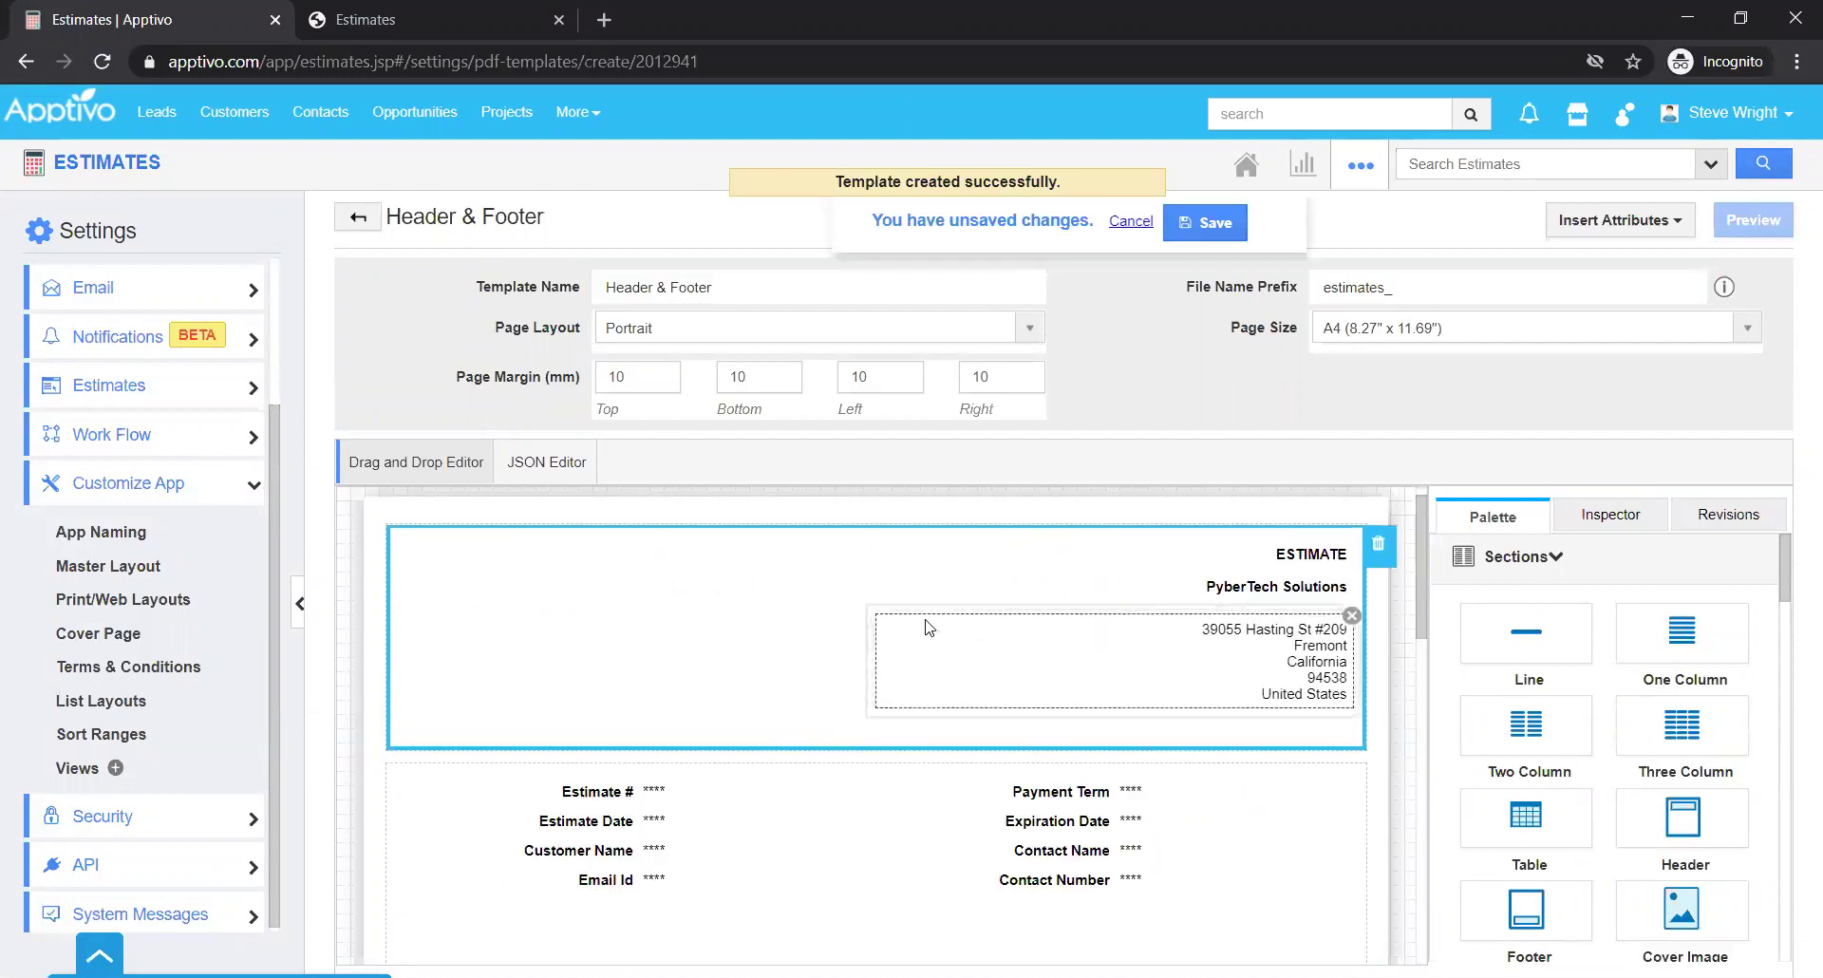
# Add a Header section at the top of the template above the company details and open its properties.
pyautogui.scroll(1, 929, 628)
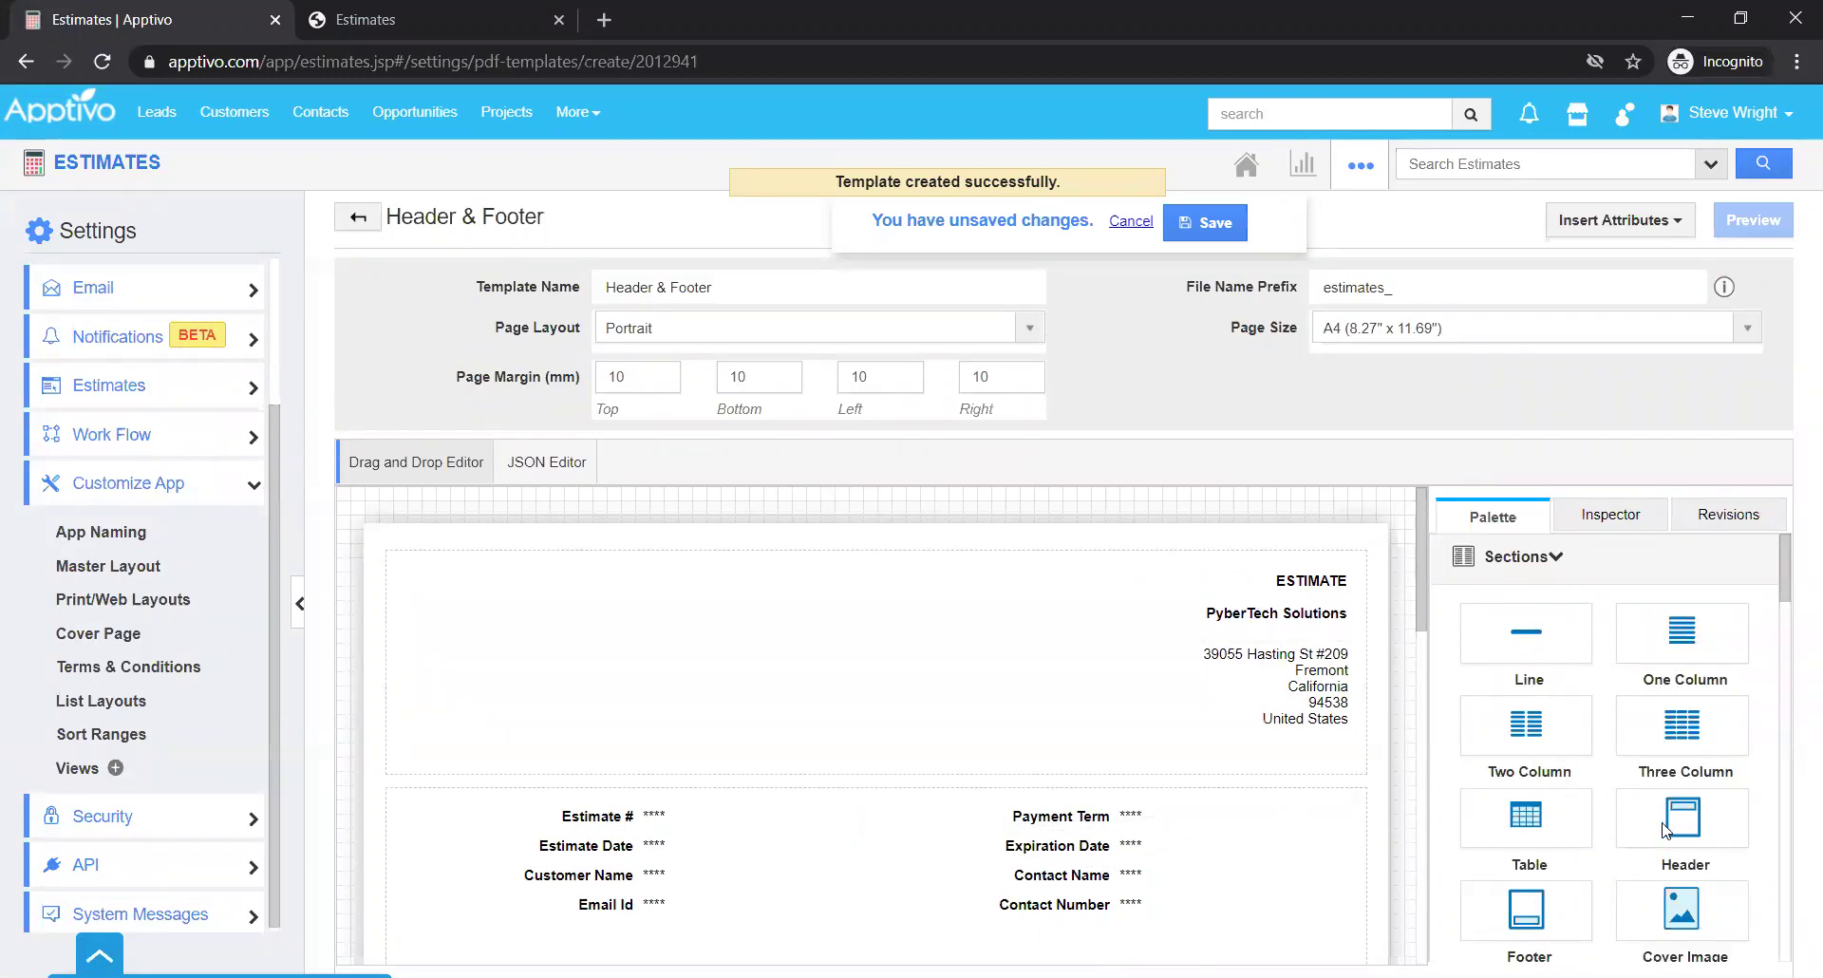
pyautogui.moveTo(1664, 831); pyautogui.dragTo(978, 678)
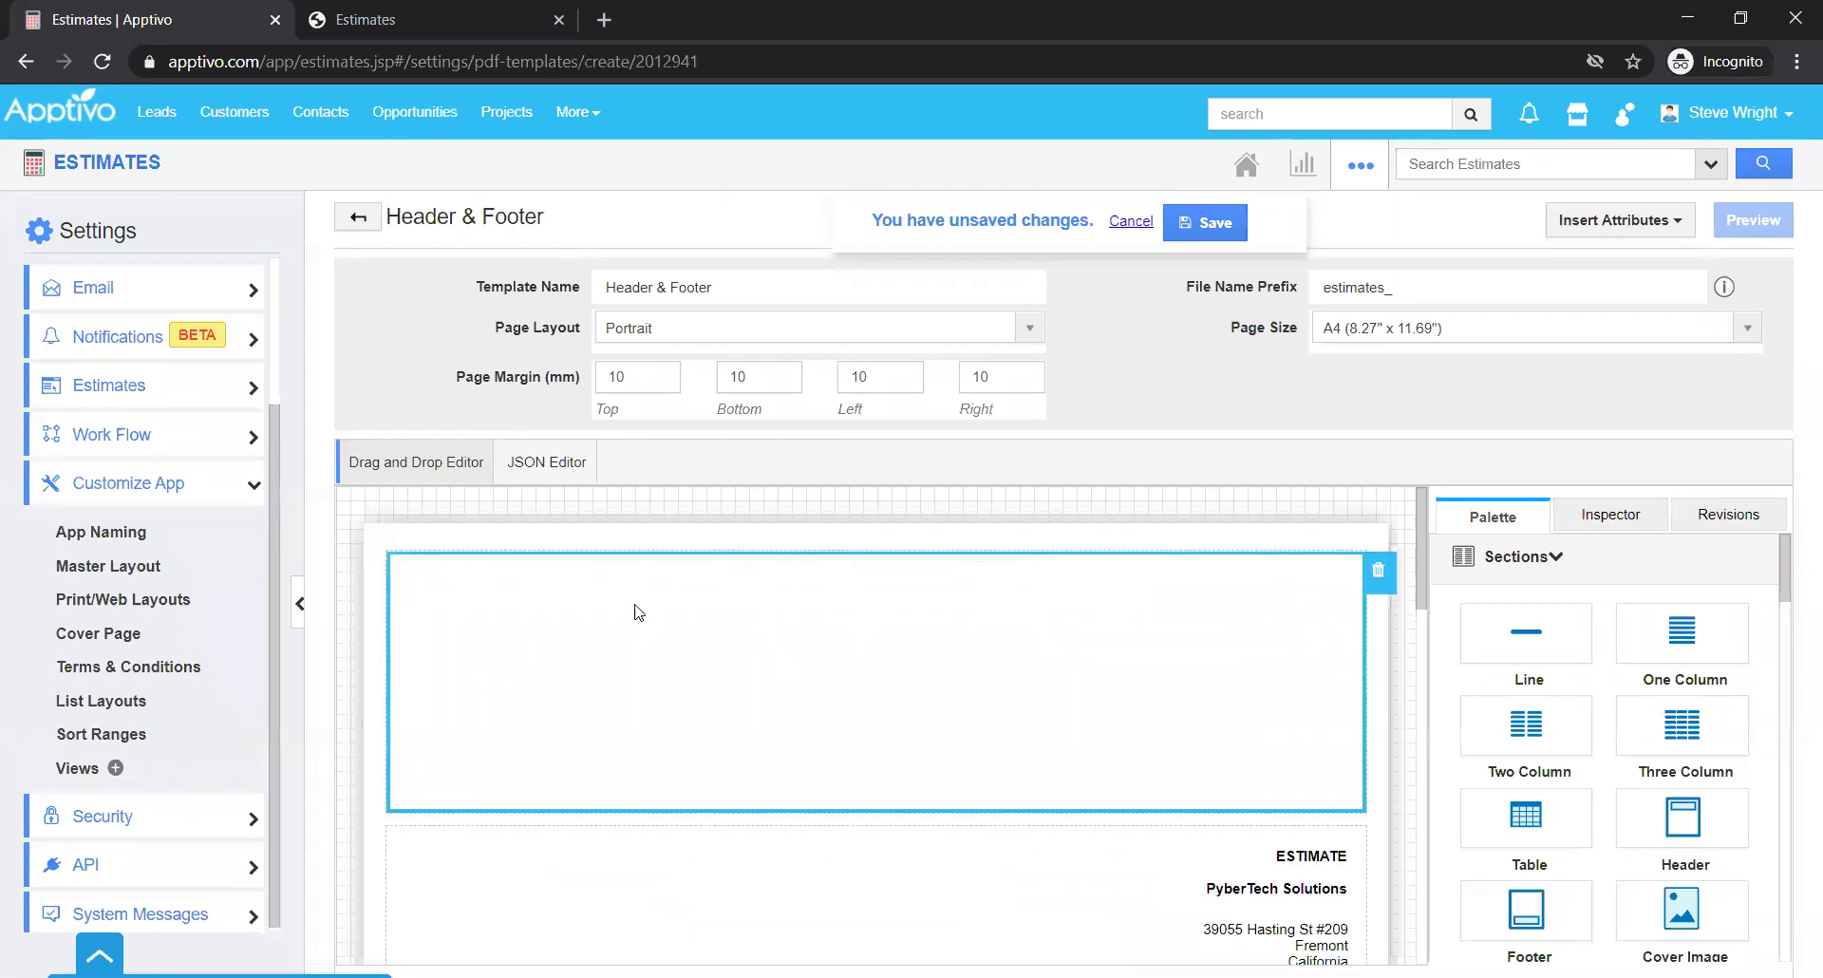
pyautogui.click(555, 593)
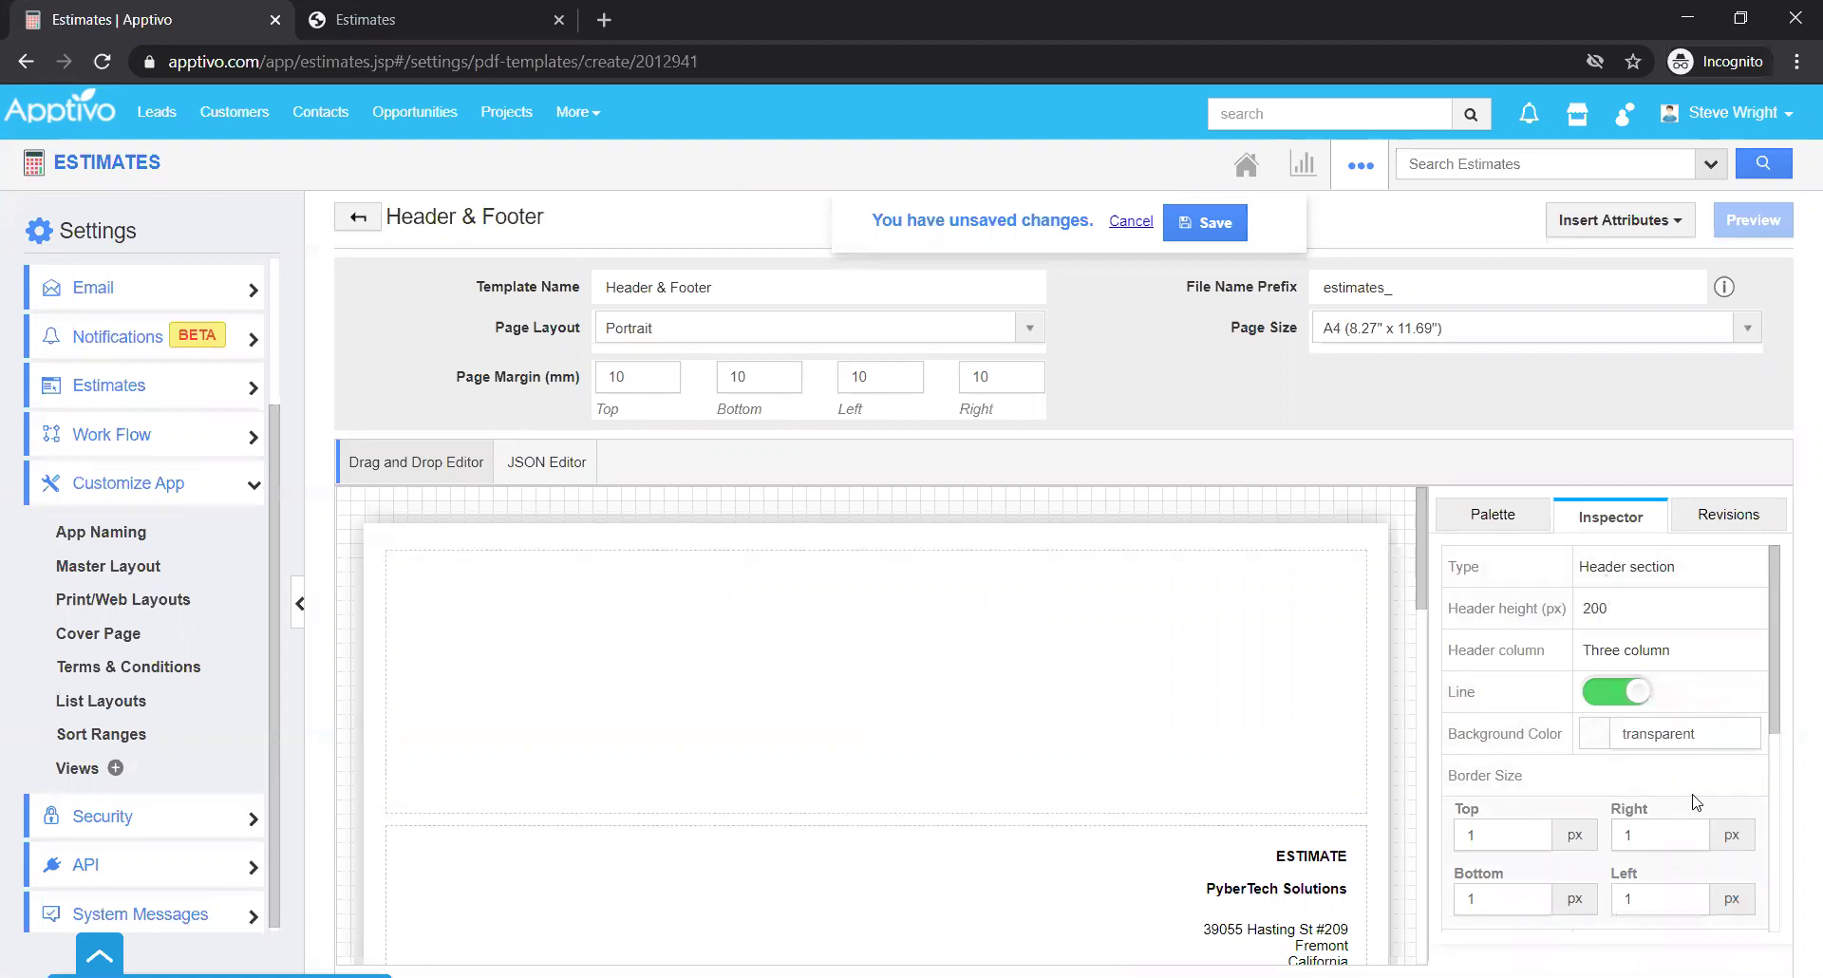
# Try a Header Logo attribute in the header section and remove it again.
pyautogui.click(1496, 520)
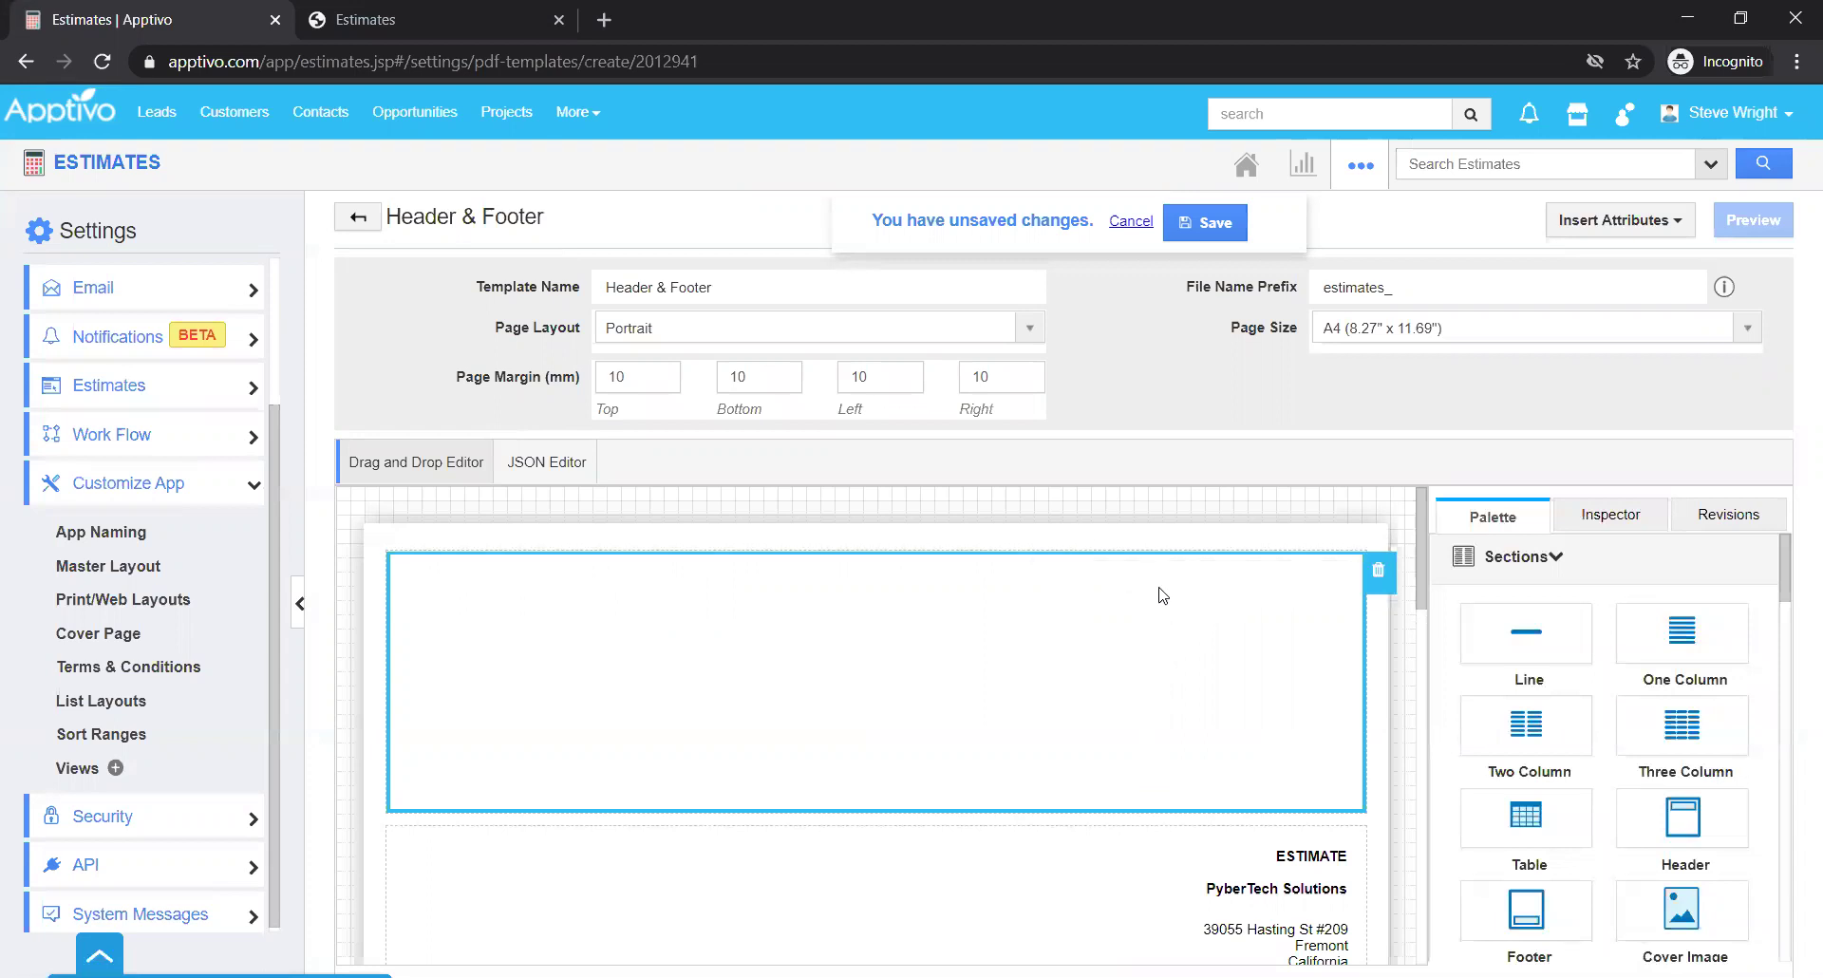
pyautogui.moveTo(1156, 592); pyautogui.dragTo(1550, 815)
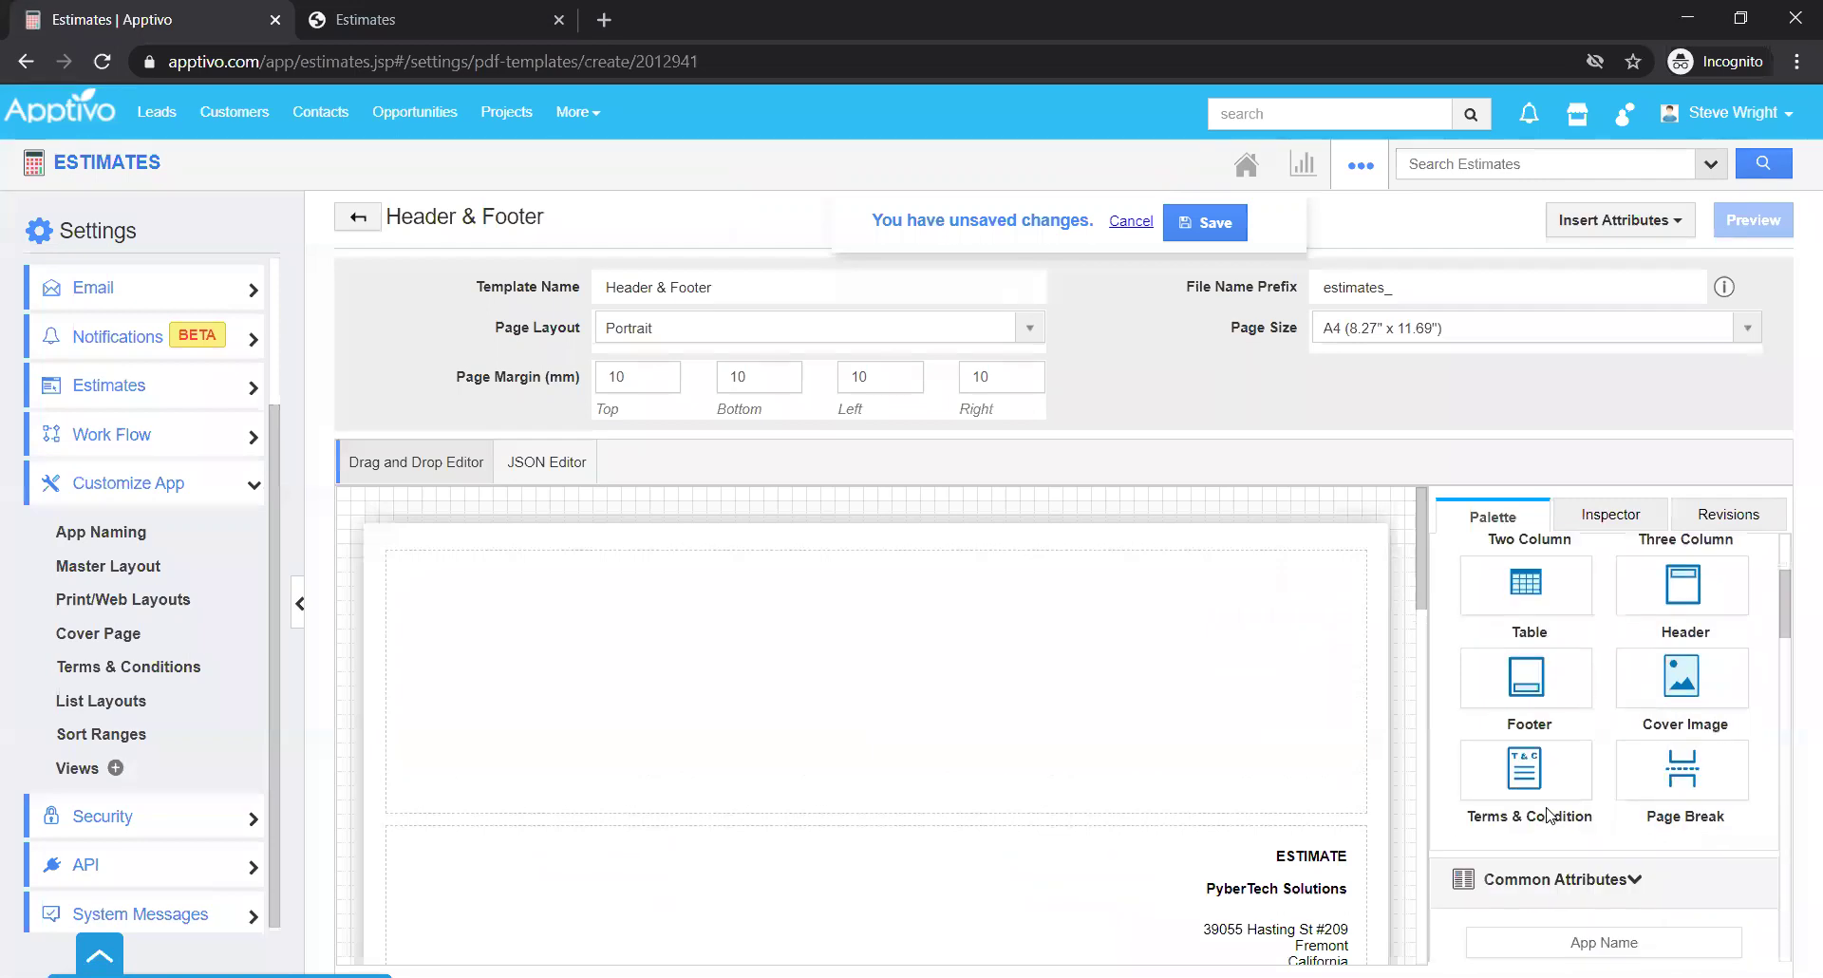
pyautogui.scroll(-2, 1548, 815)
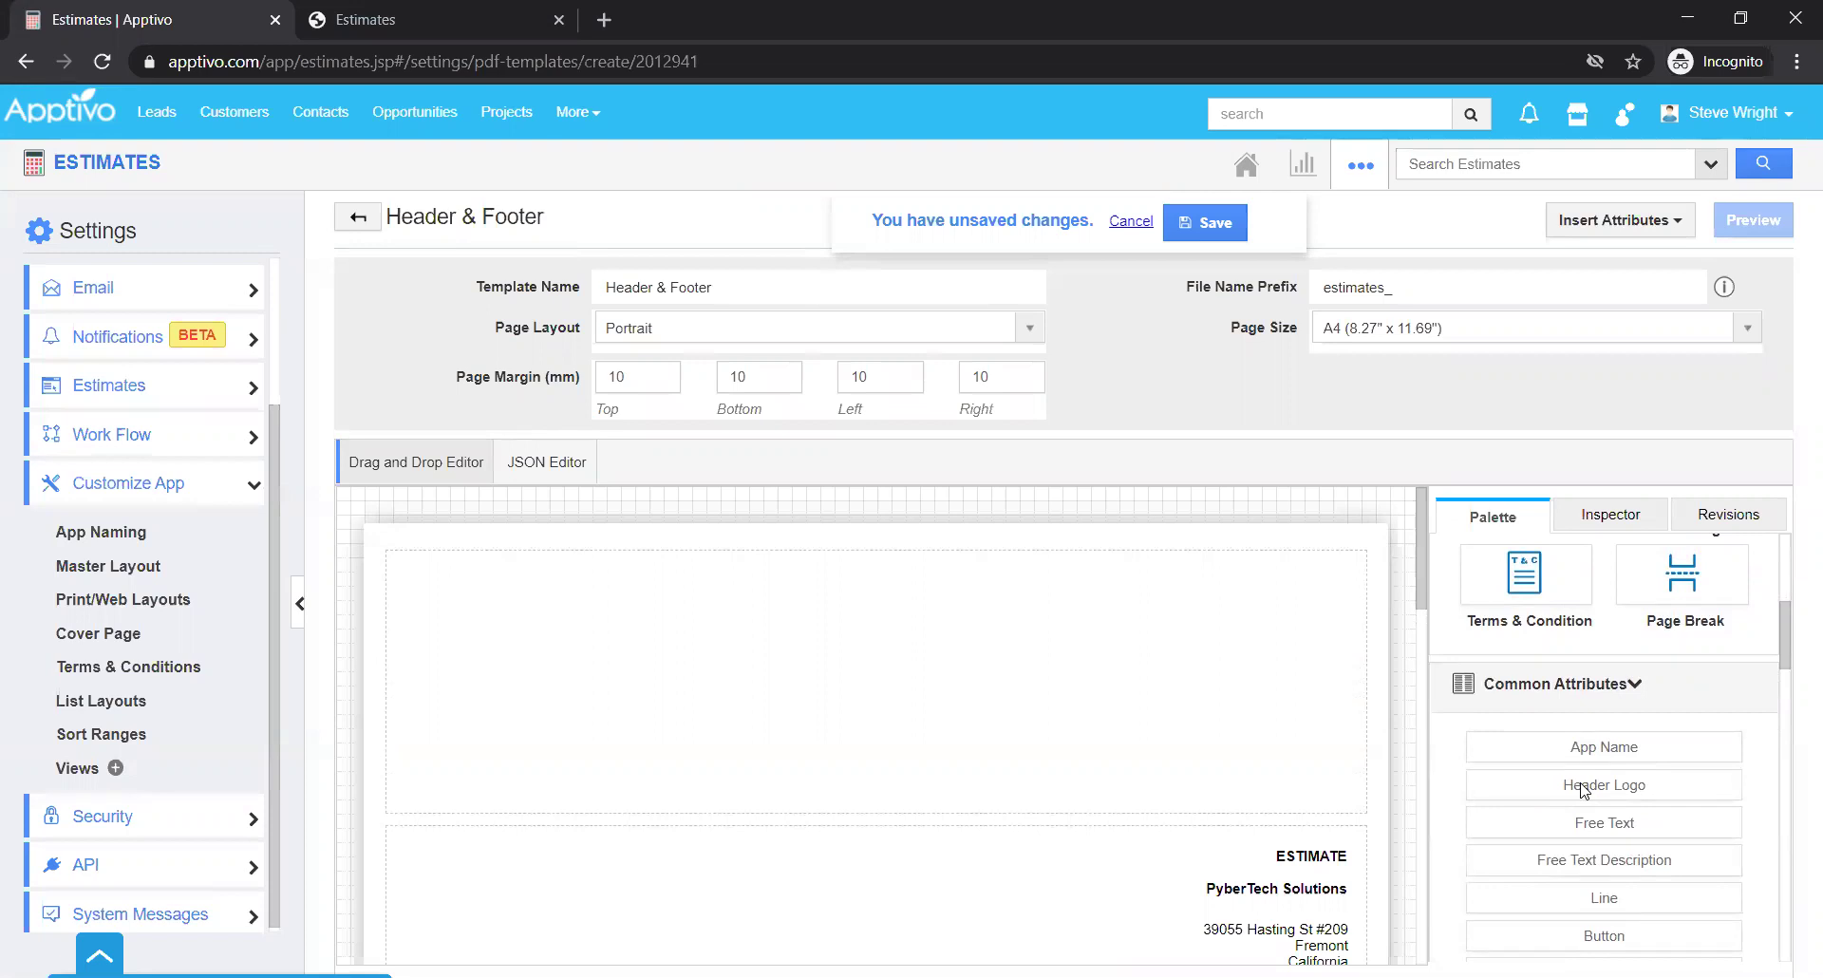
pyautogui.moveTo(1584, 788); pyautogui.dragTo(614, 639)
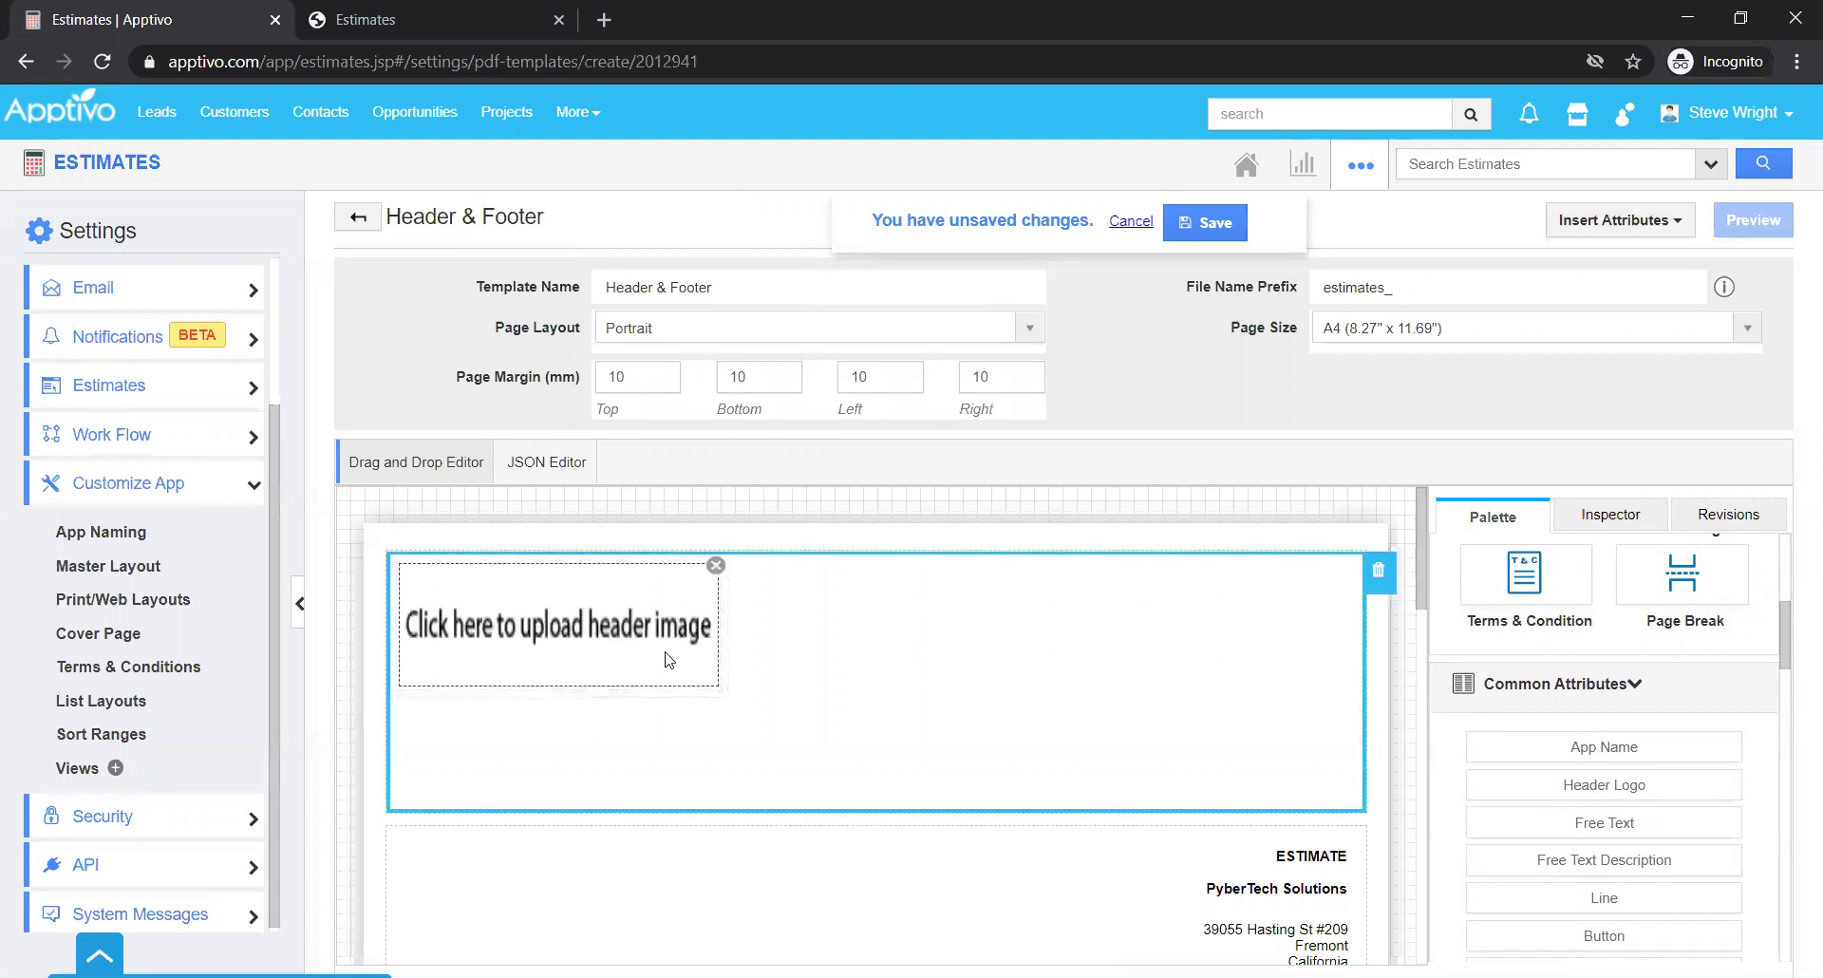
pyautogui.click(602, 643)
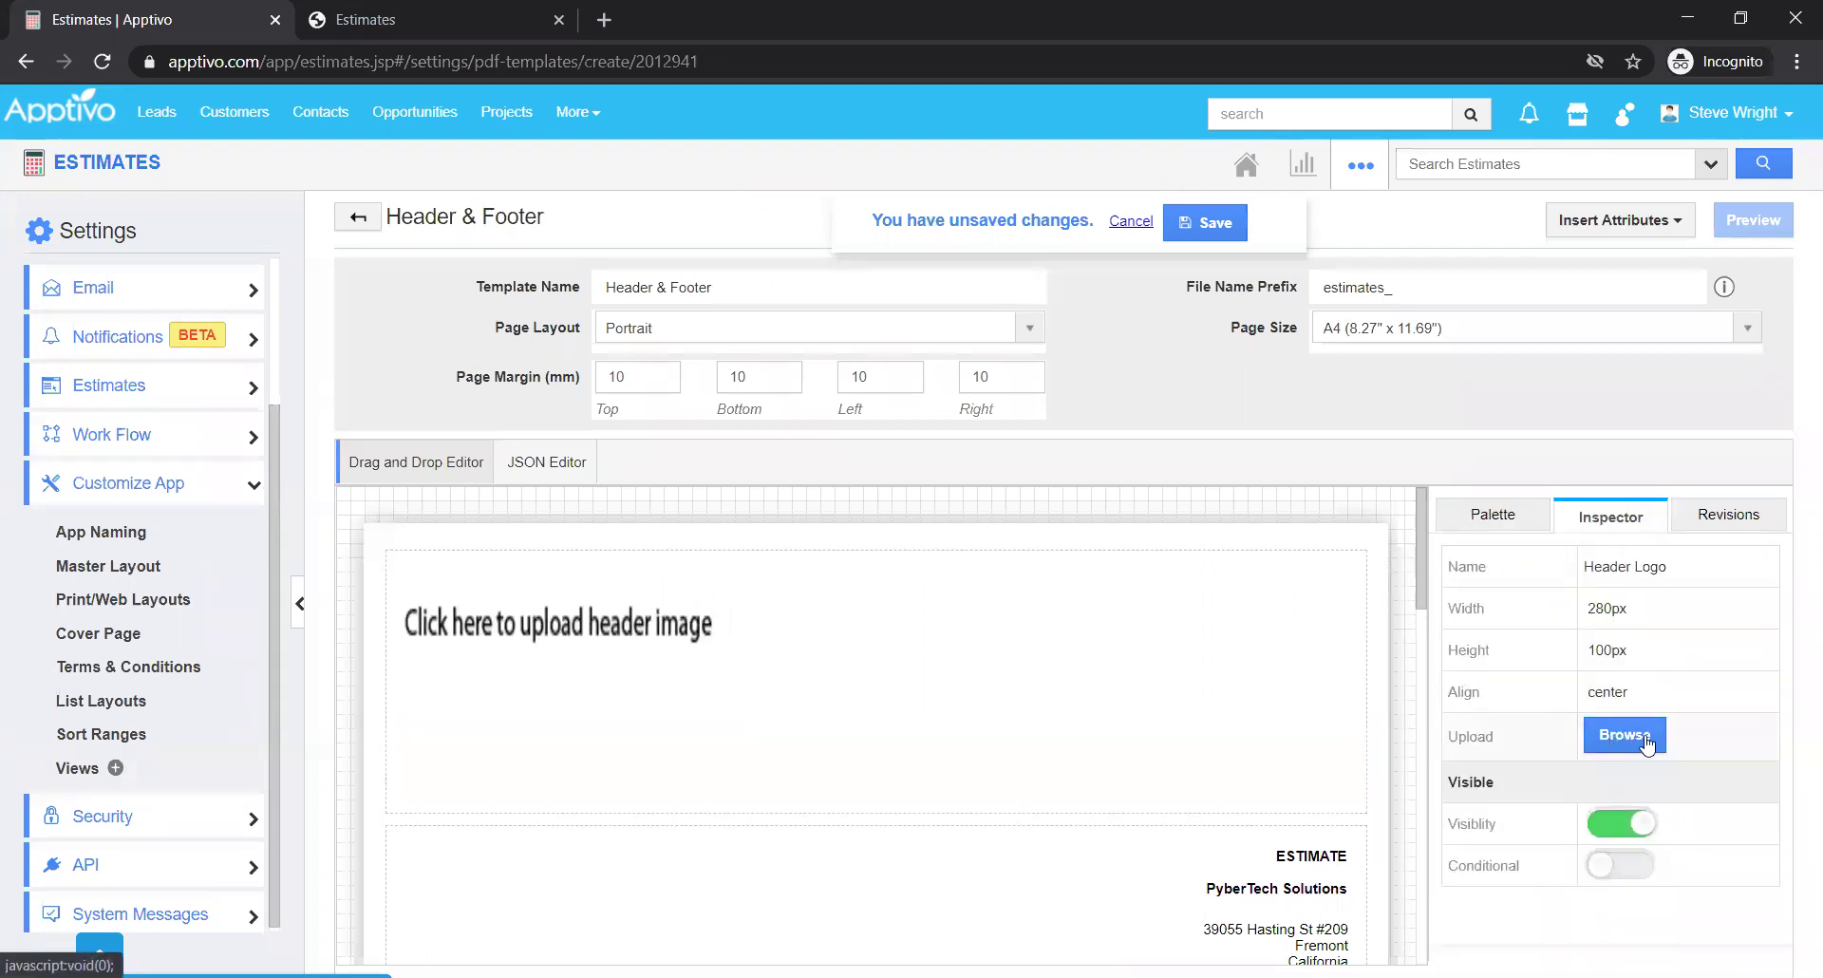
pyautogui.click(1495, 519)
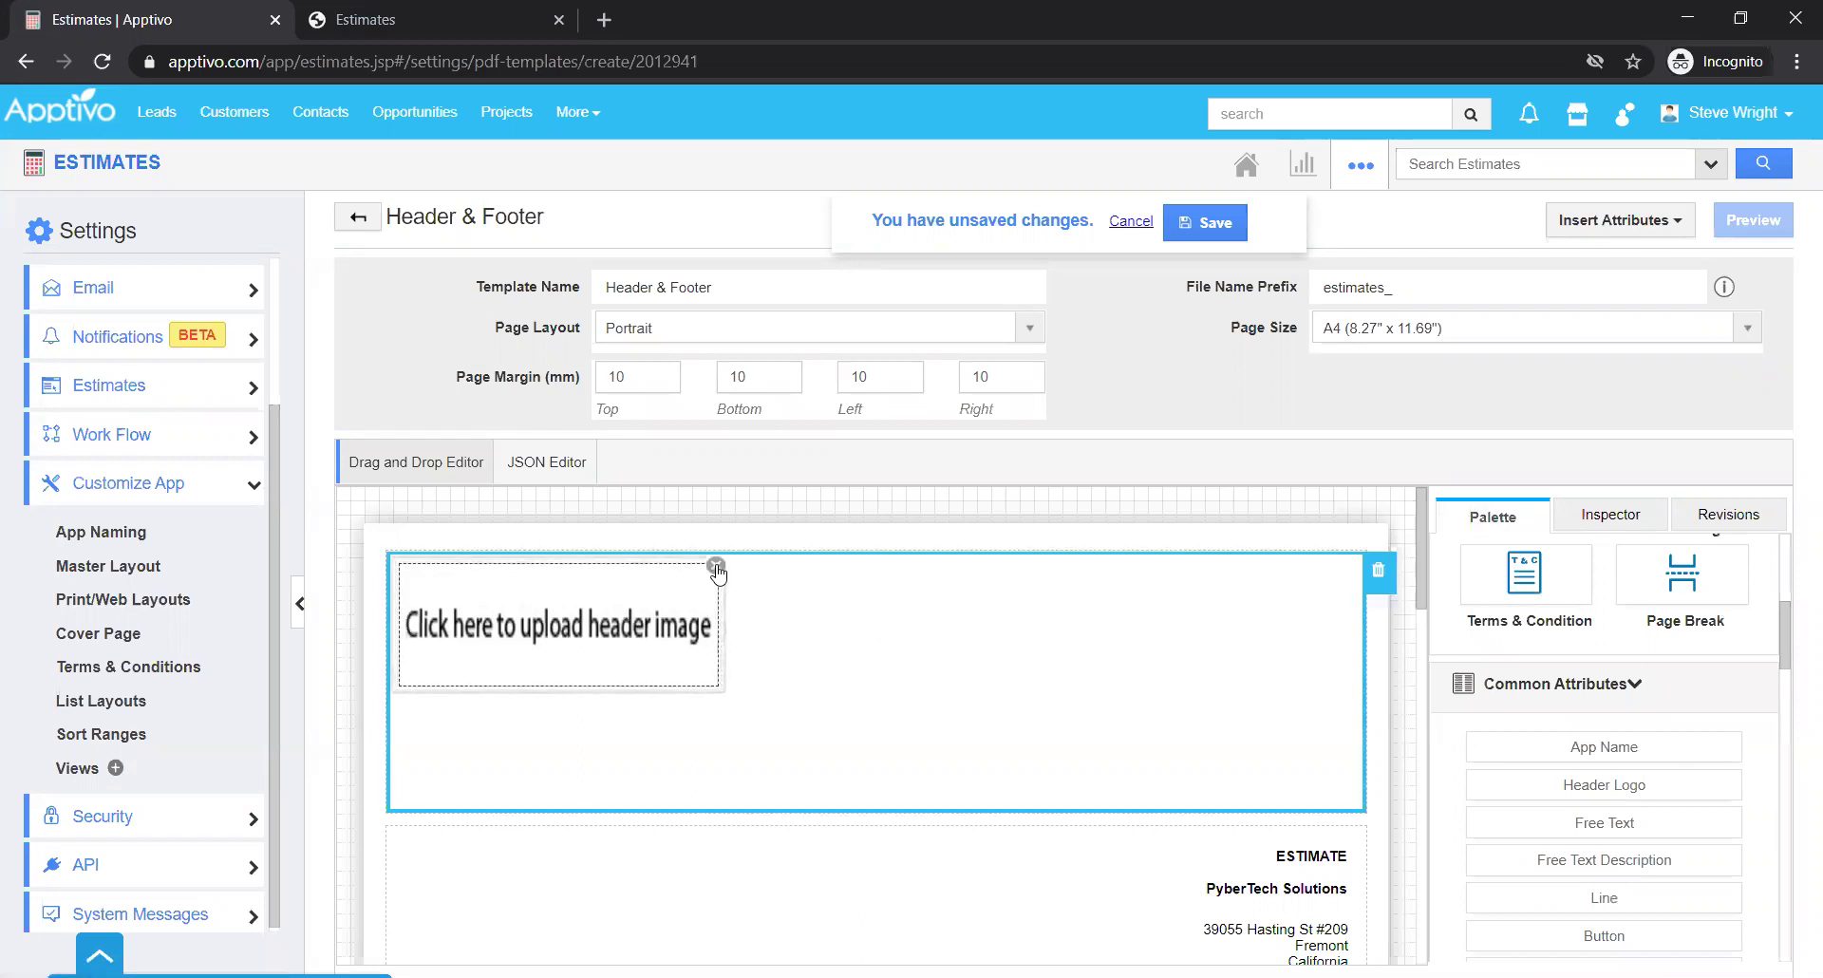
pyautogui.click(720, 565)
# Set the header section's background color to dark brown #361a1a.
pyautogui.click(920, 708)
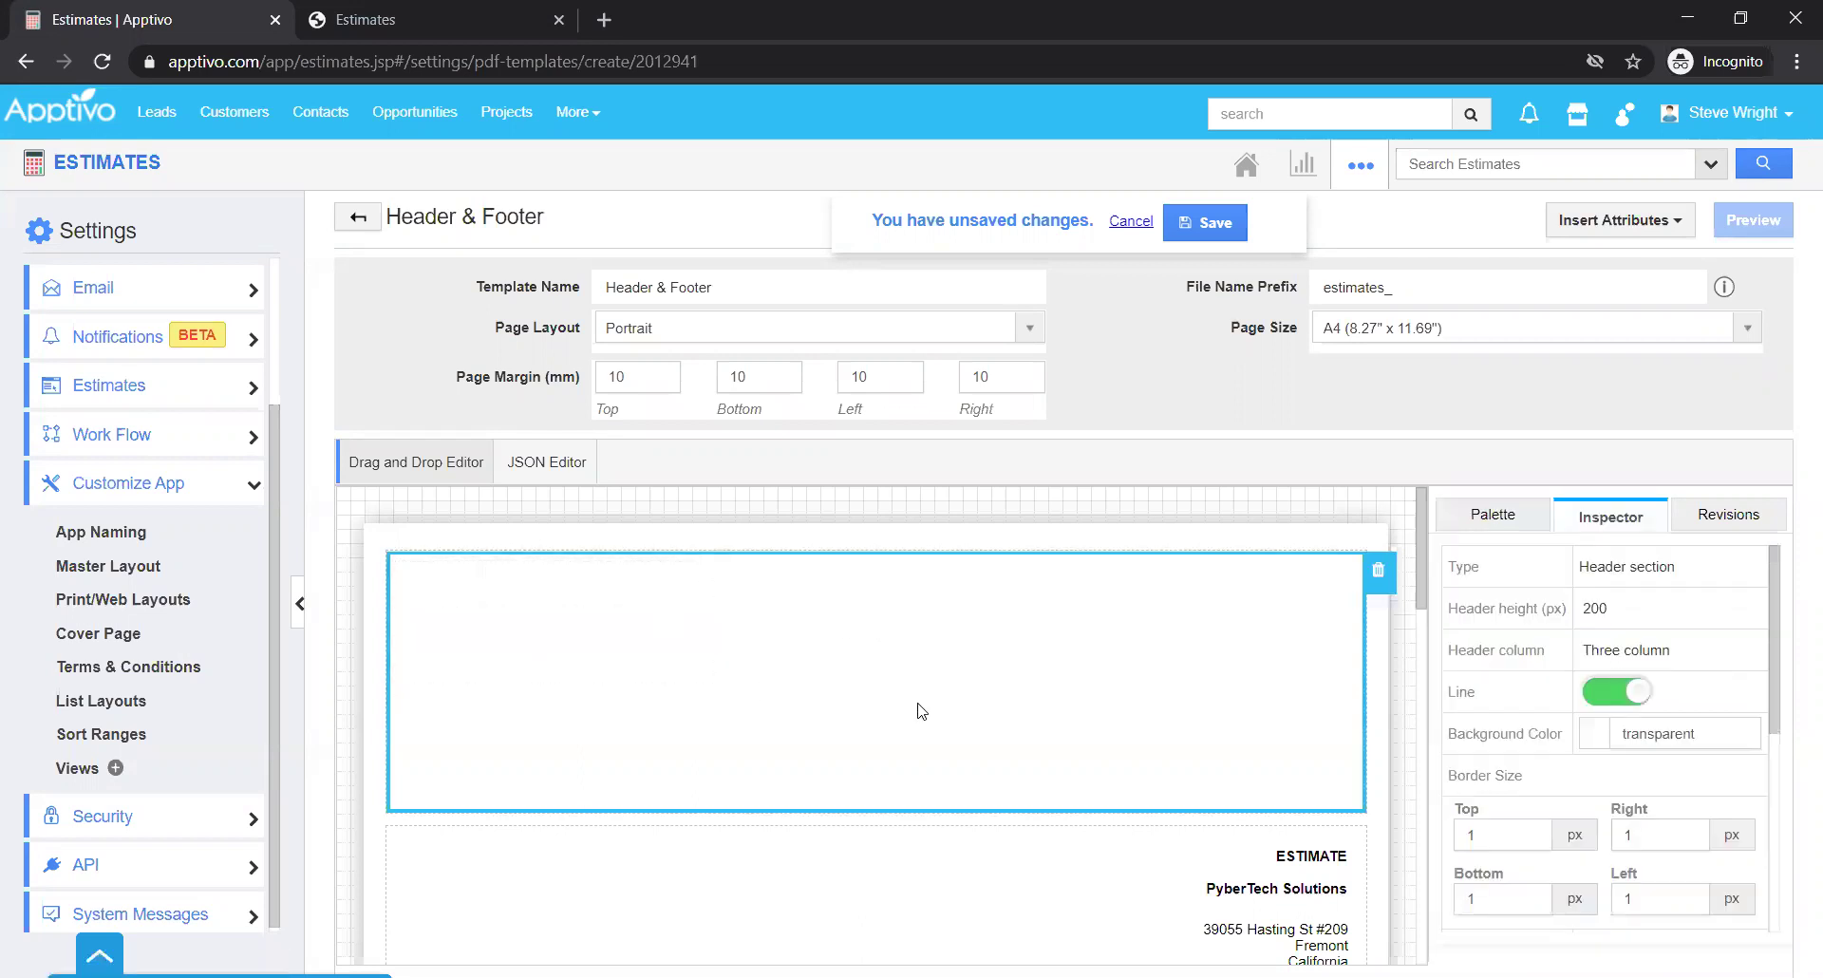
pyautogui.click(1656, 732)
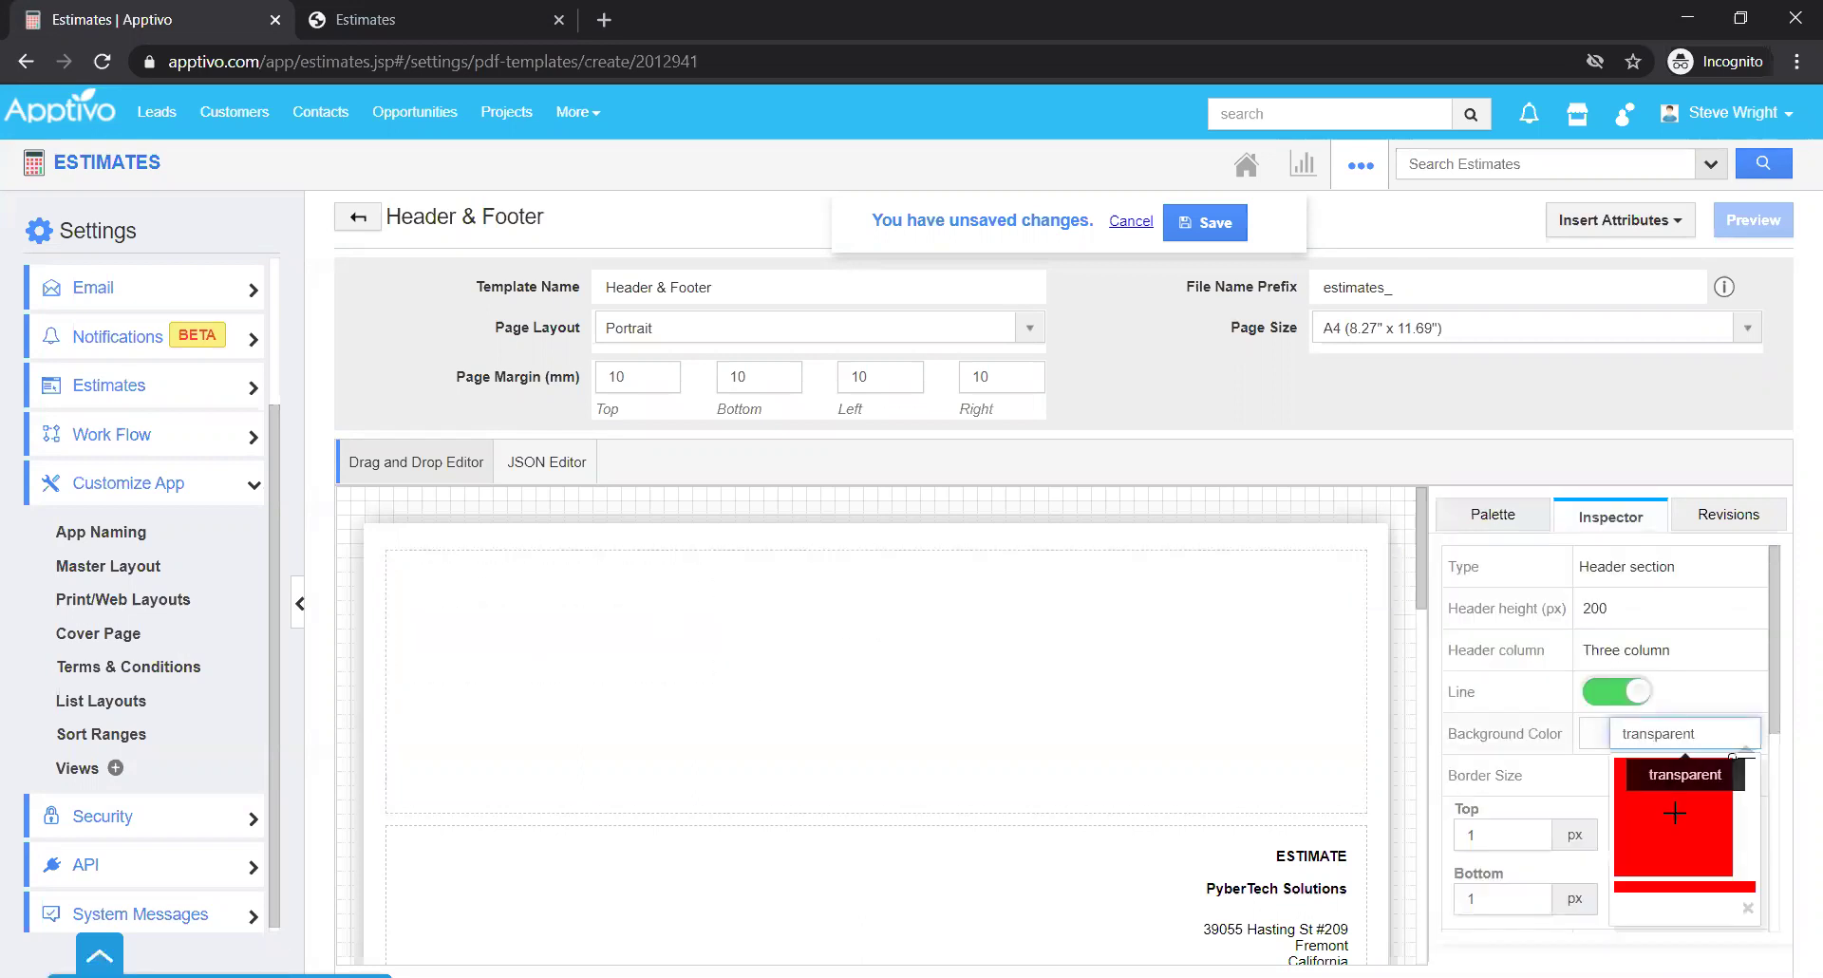
pyautogui.click(1673, 850)
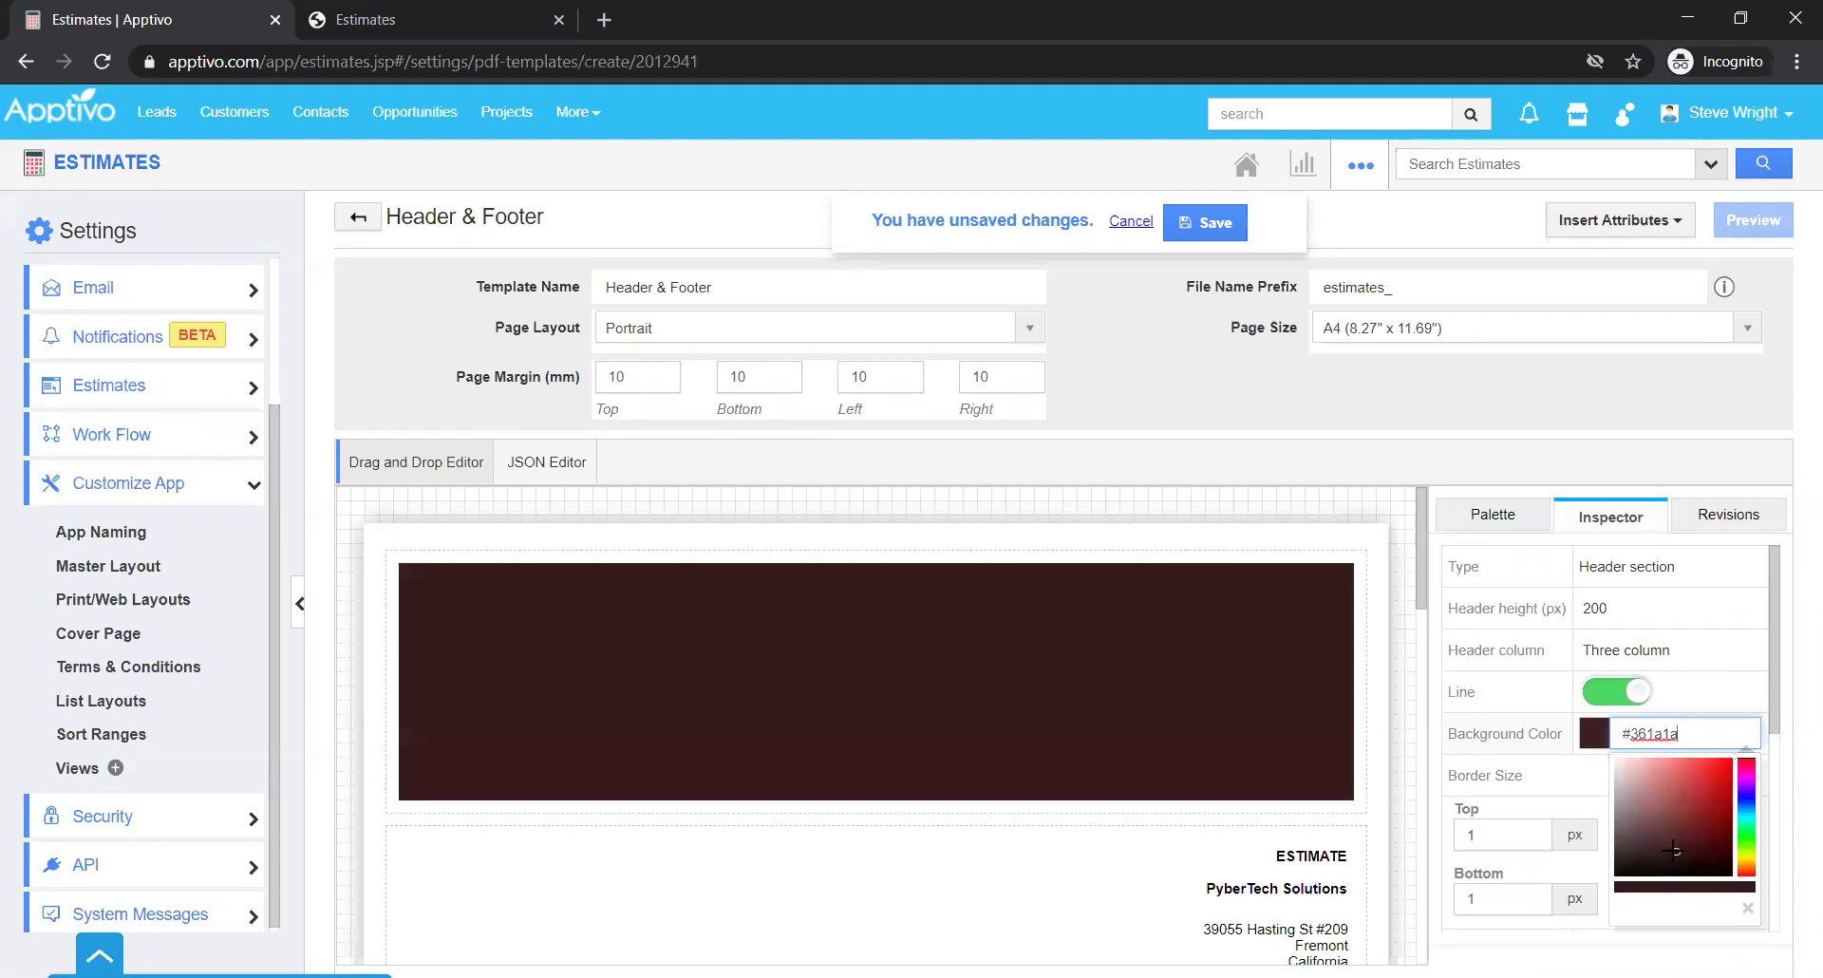
# Add a Footer section at the end of the template below the "Generated by Apptivo" section and open its properties.
pyautogui.scroll(-5, 1090, 795)
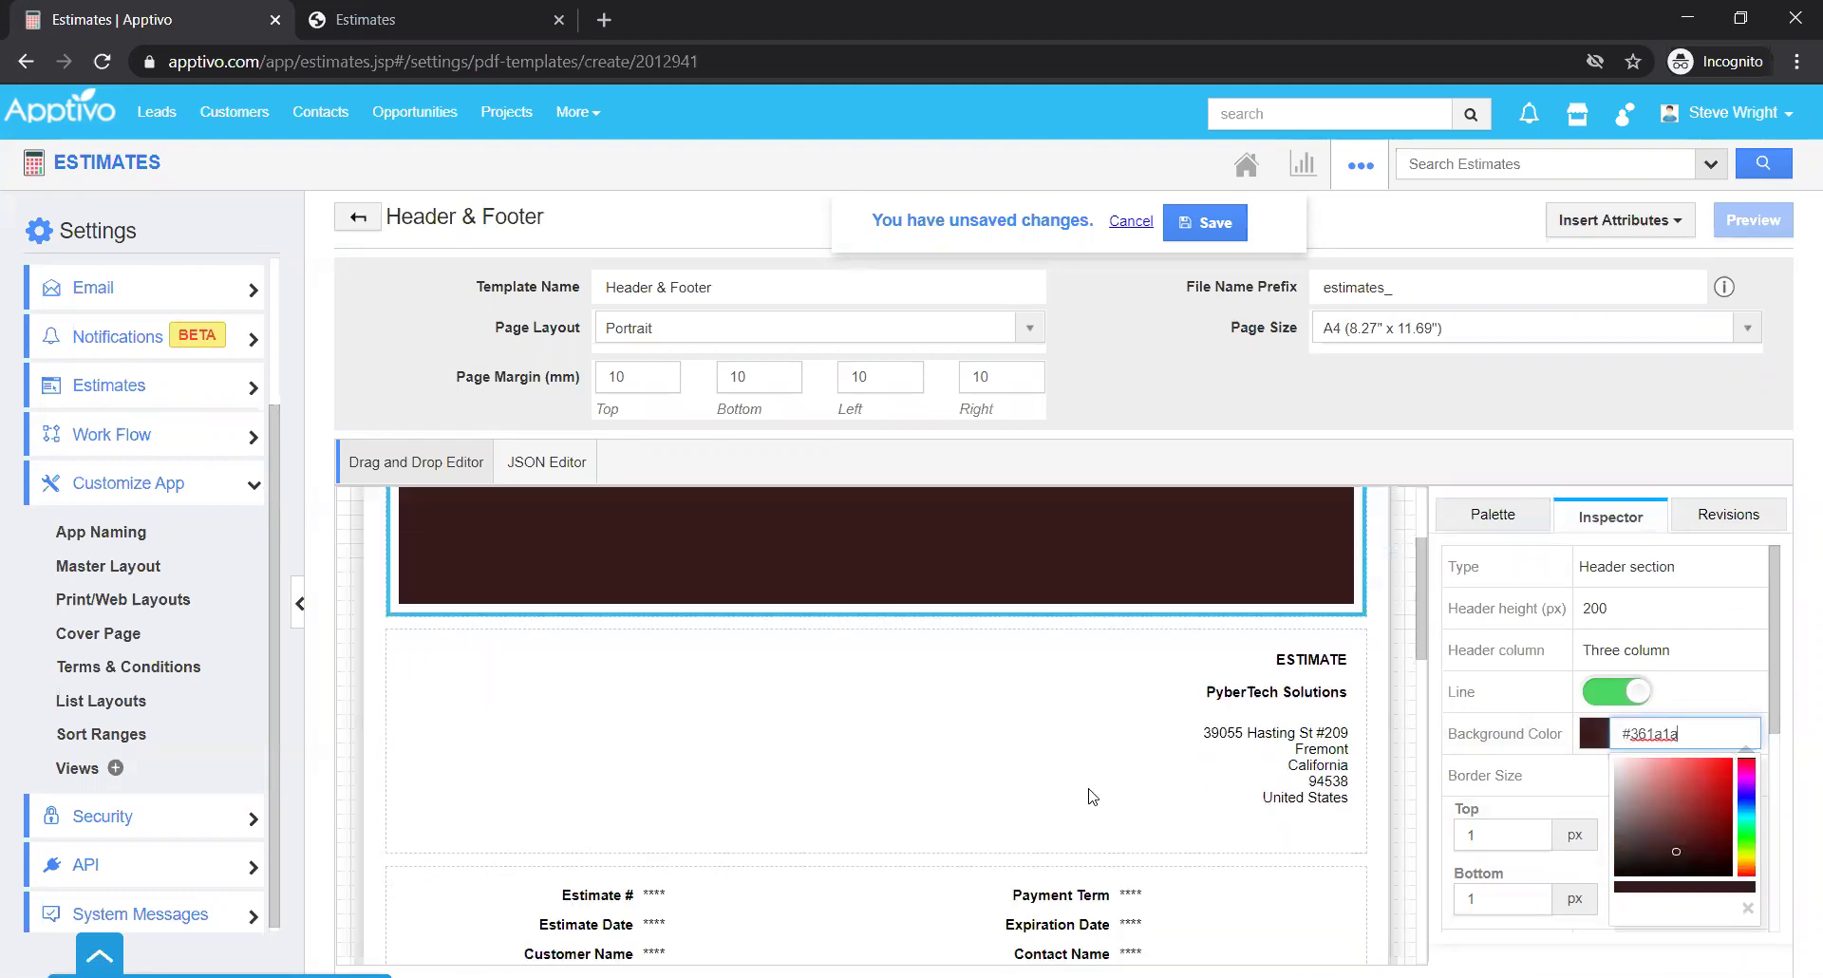
pyautogui.click(1469, 515)
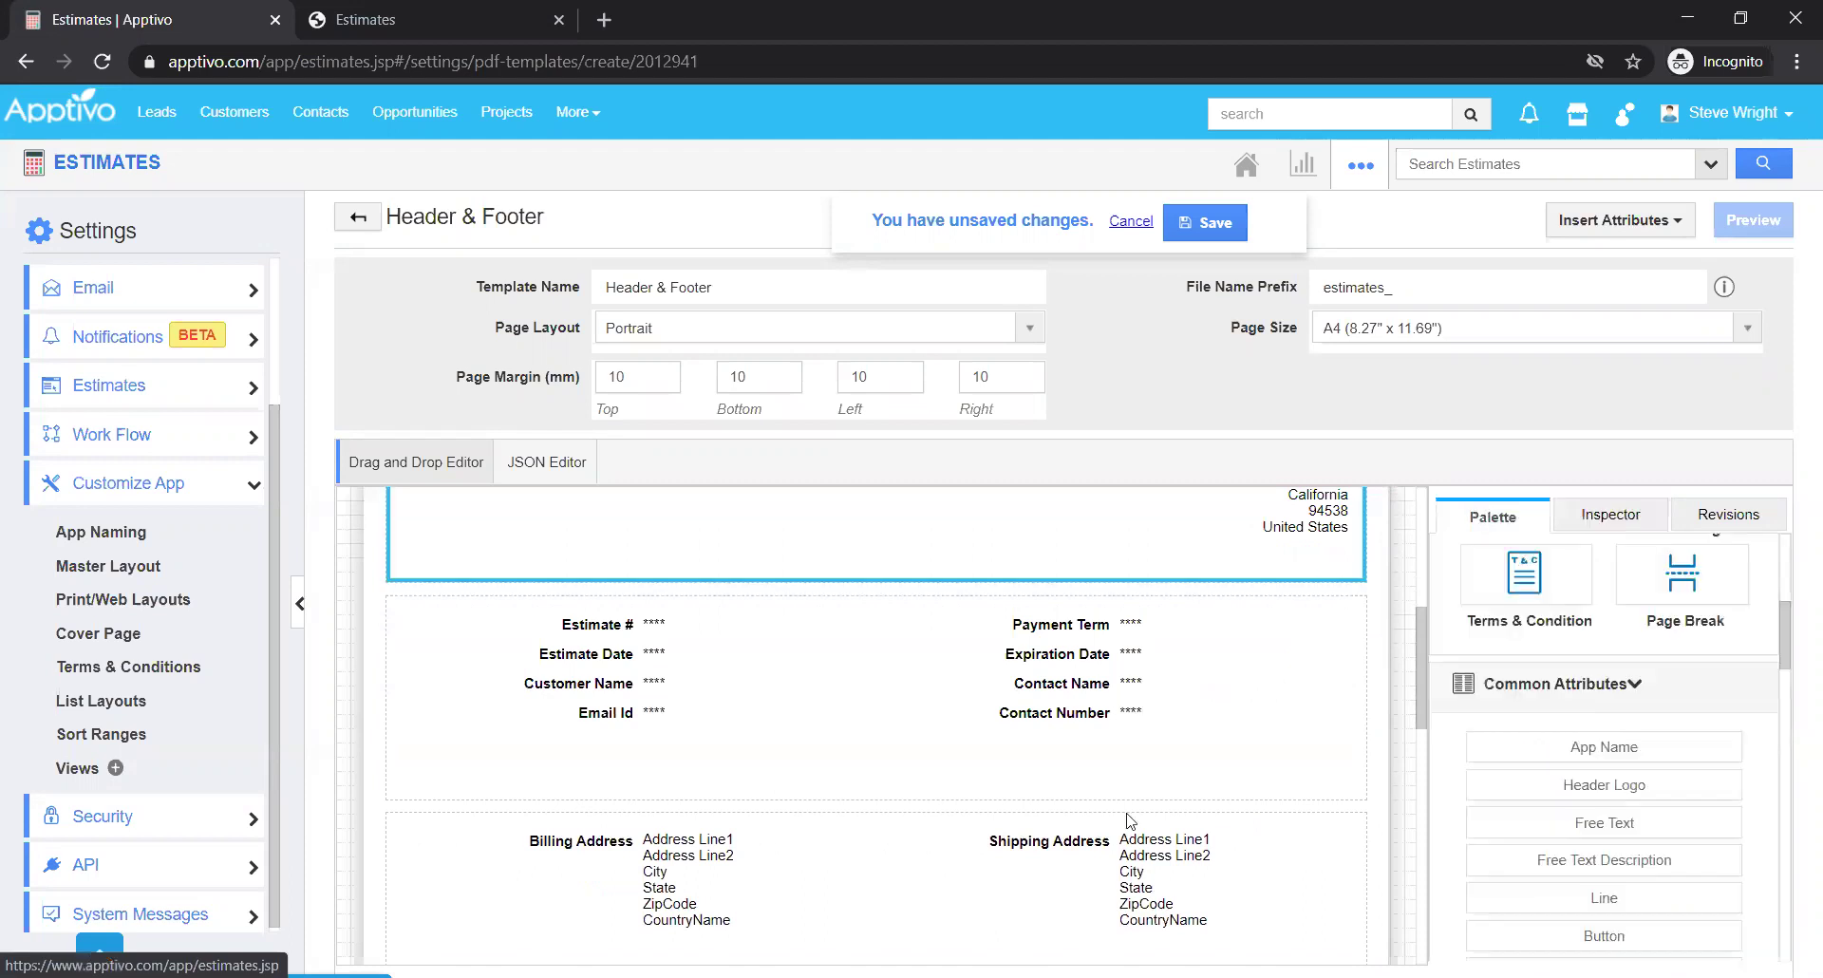
pyautogui.scroll(-5, 1126, 811)
pyautogui.scroll(-5, 1126, 812)
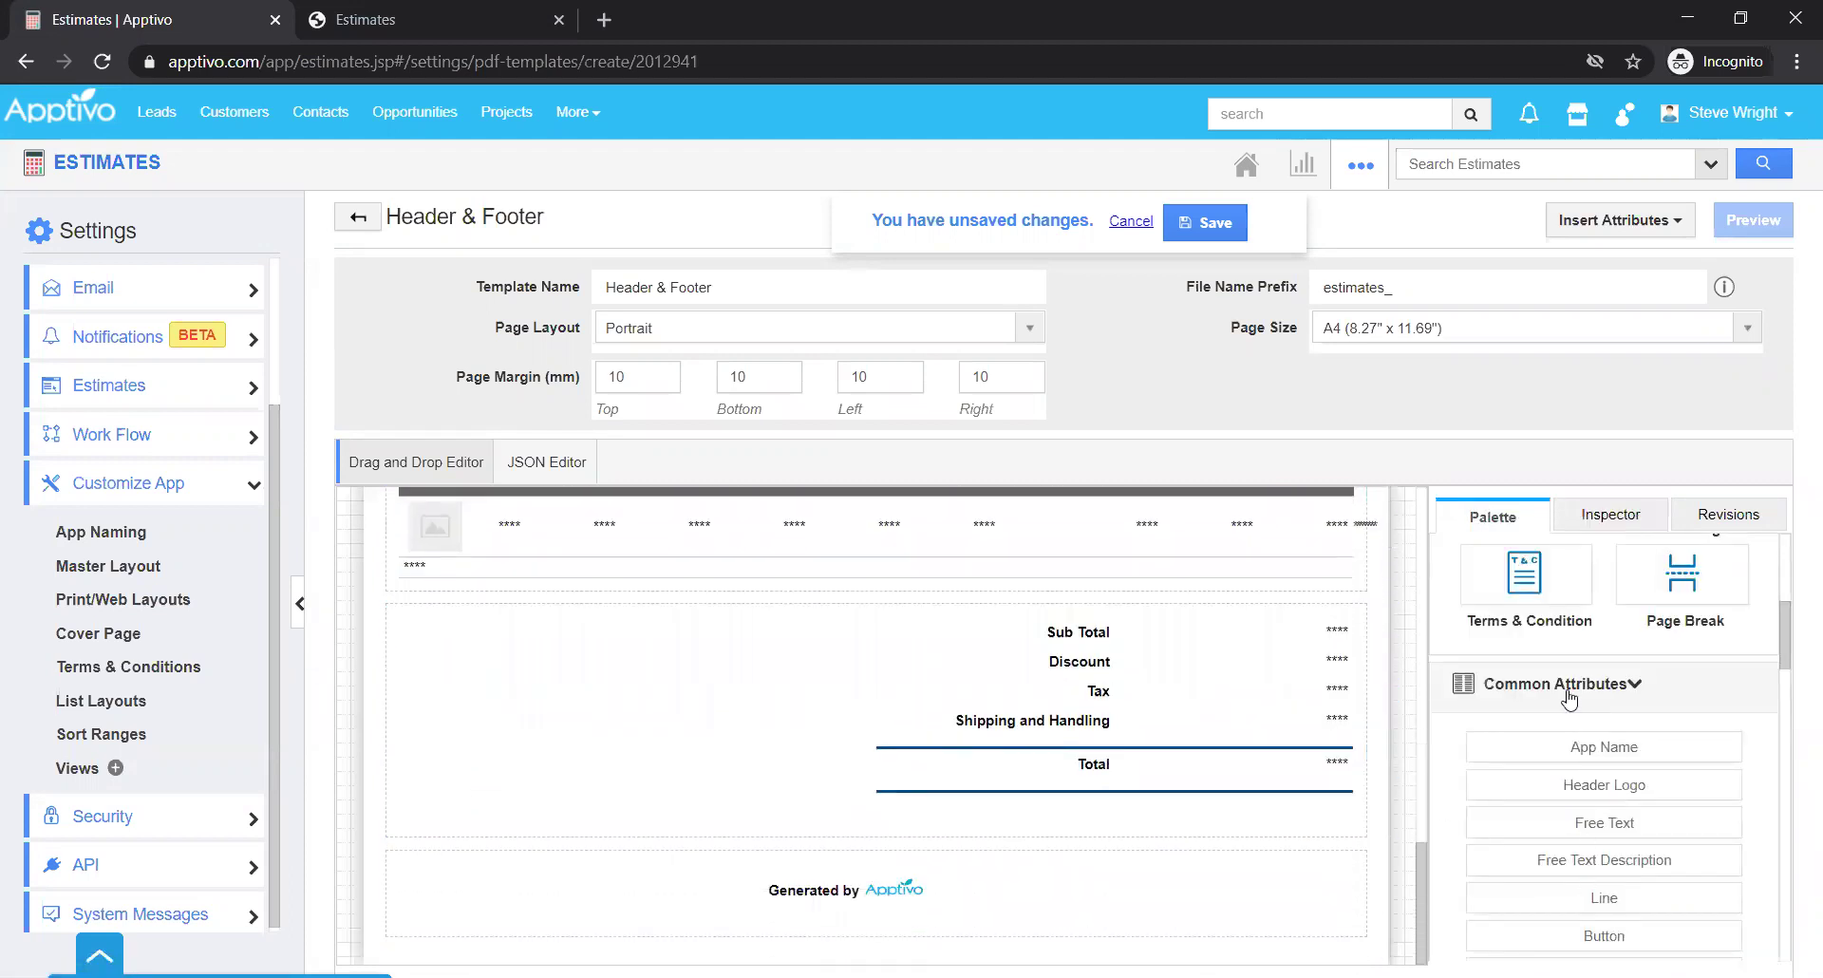
pyautogui.scroll(2, 1567, 693)
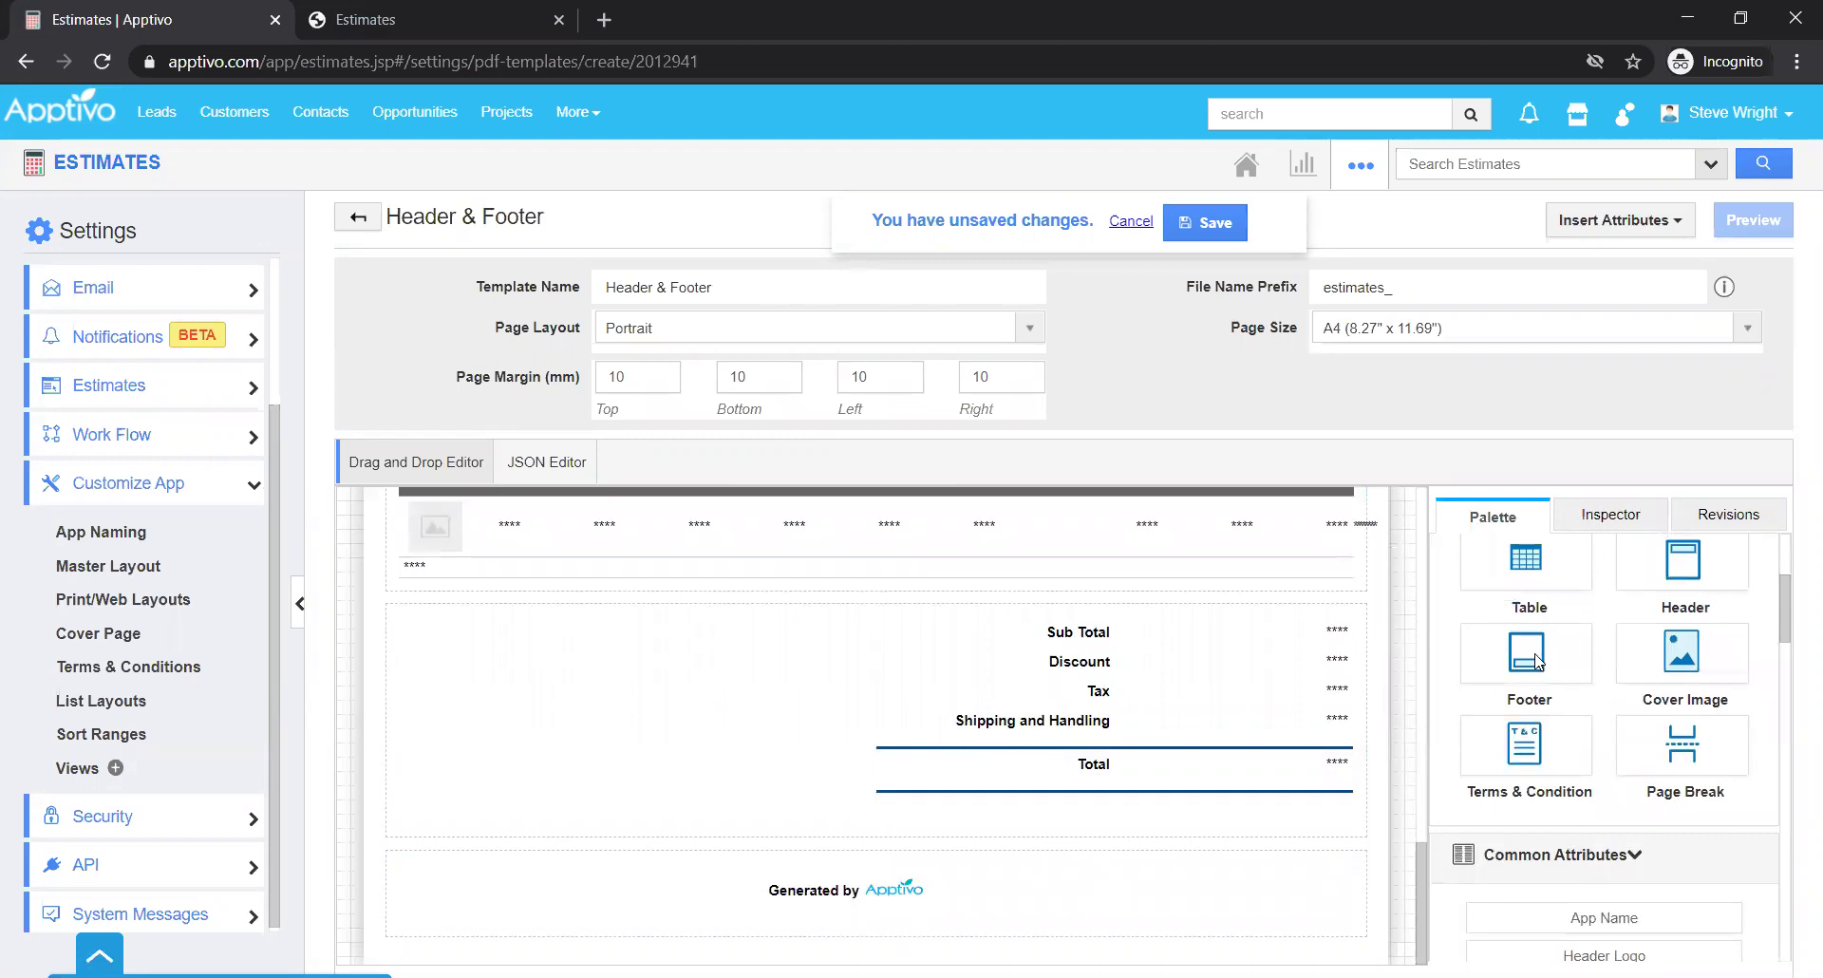
pyautogui.moveTo(1537, 661); pyautogui.dragTo(971, 877)
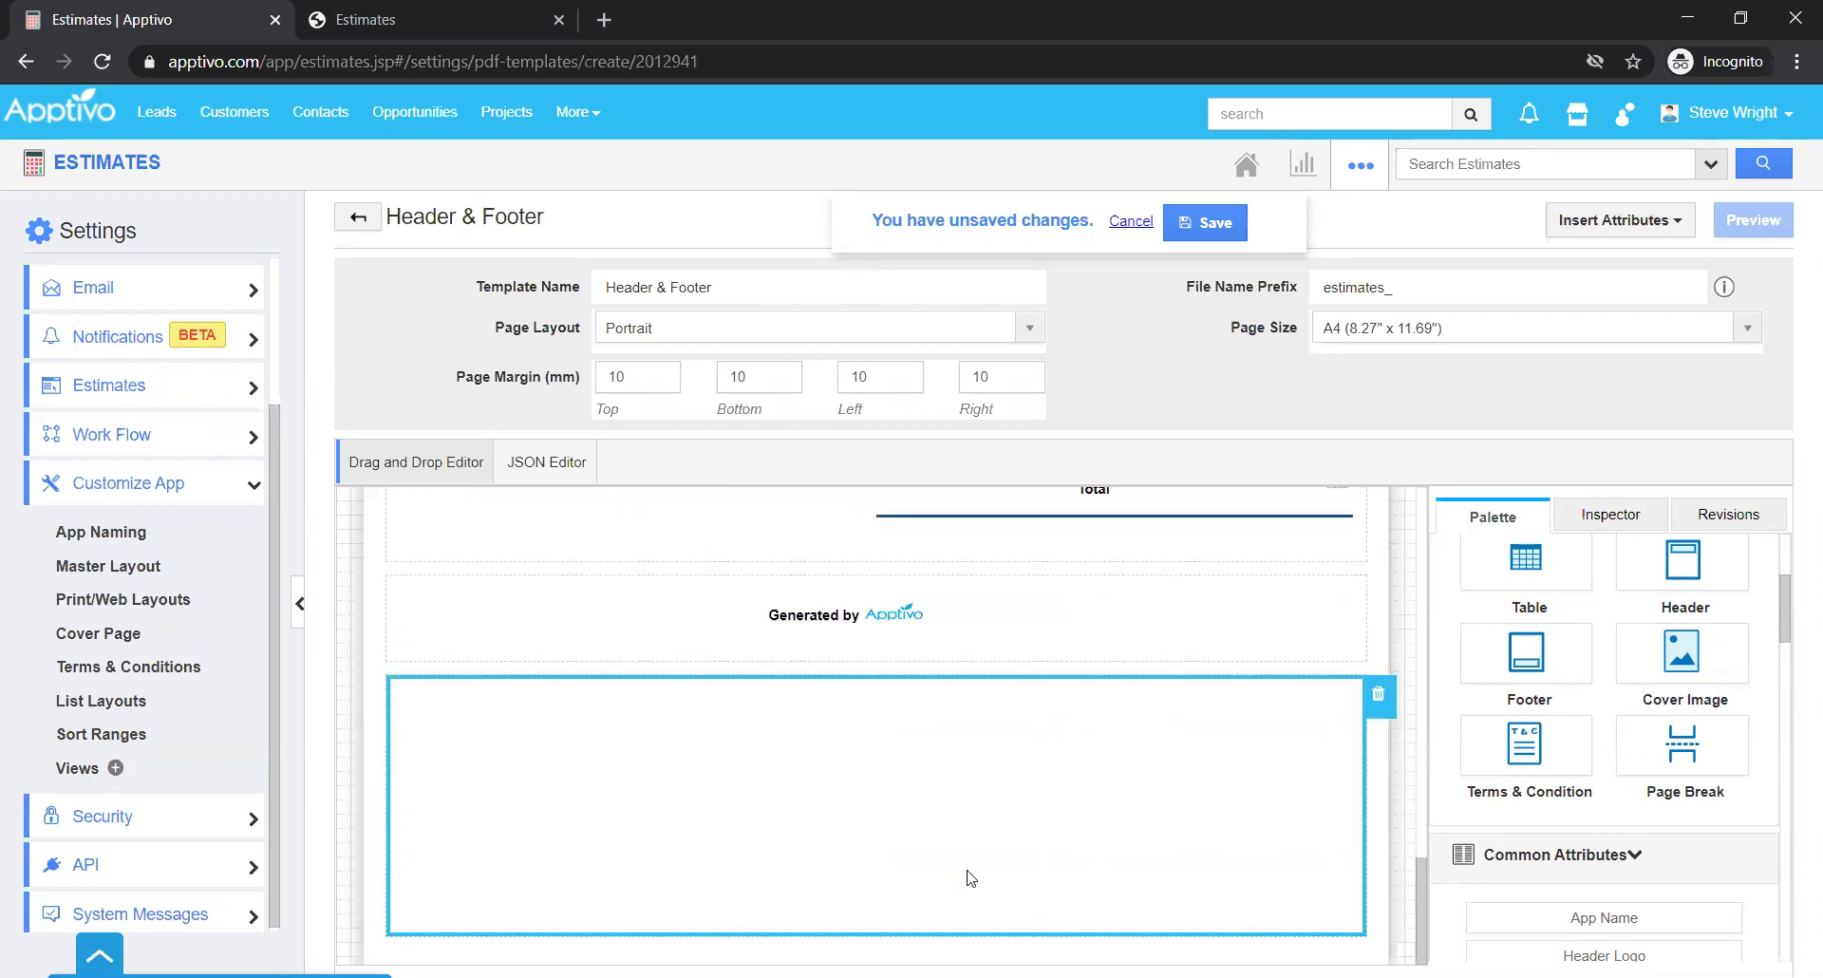
pyautogui.click(876, 835)
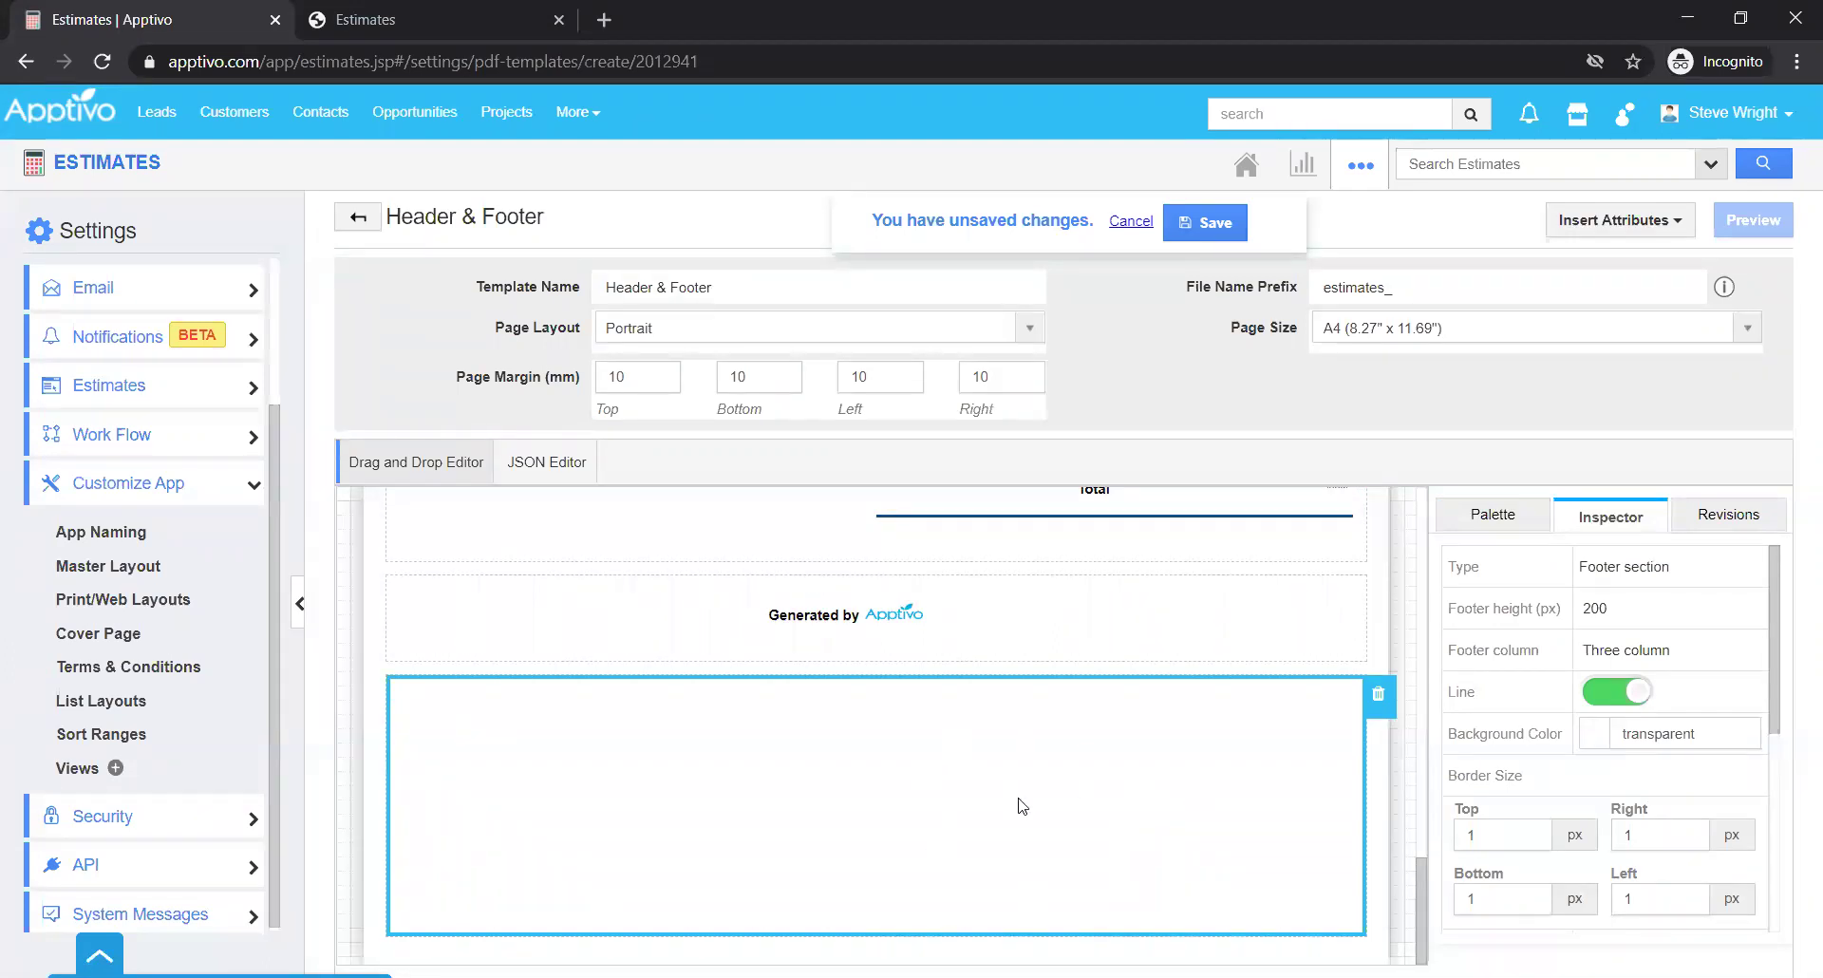
# Set the footer section's background color to red #eb0909.
pyautogui.click(1490, 519)
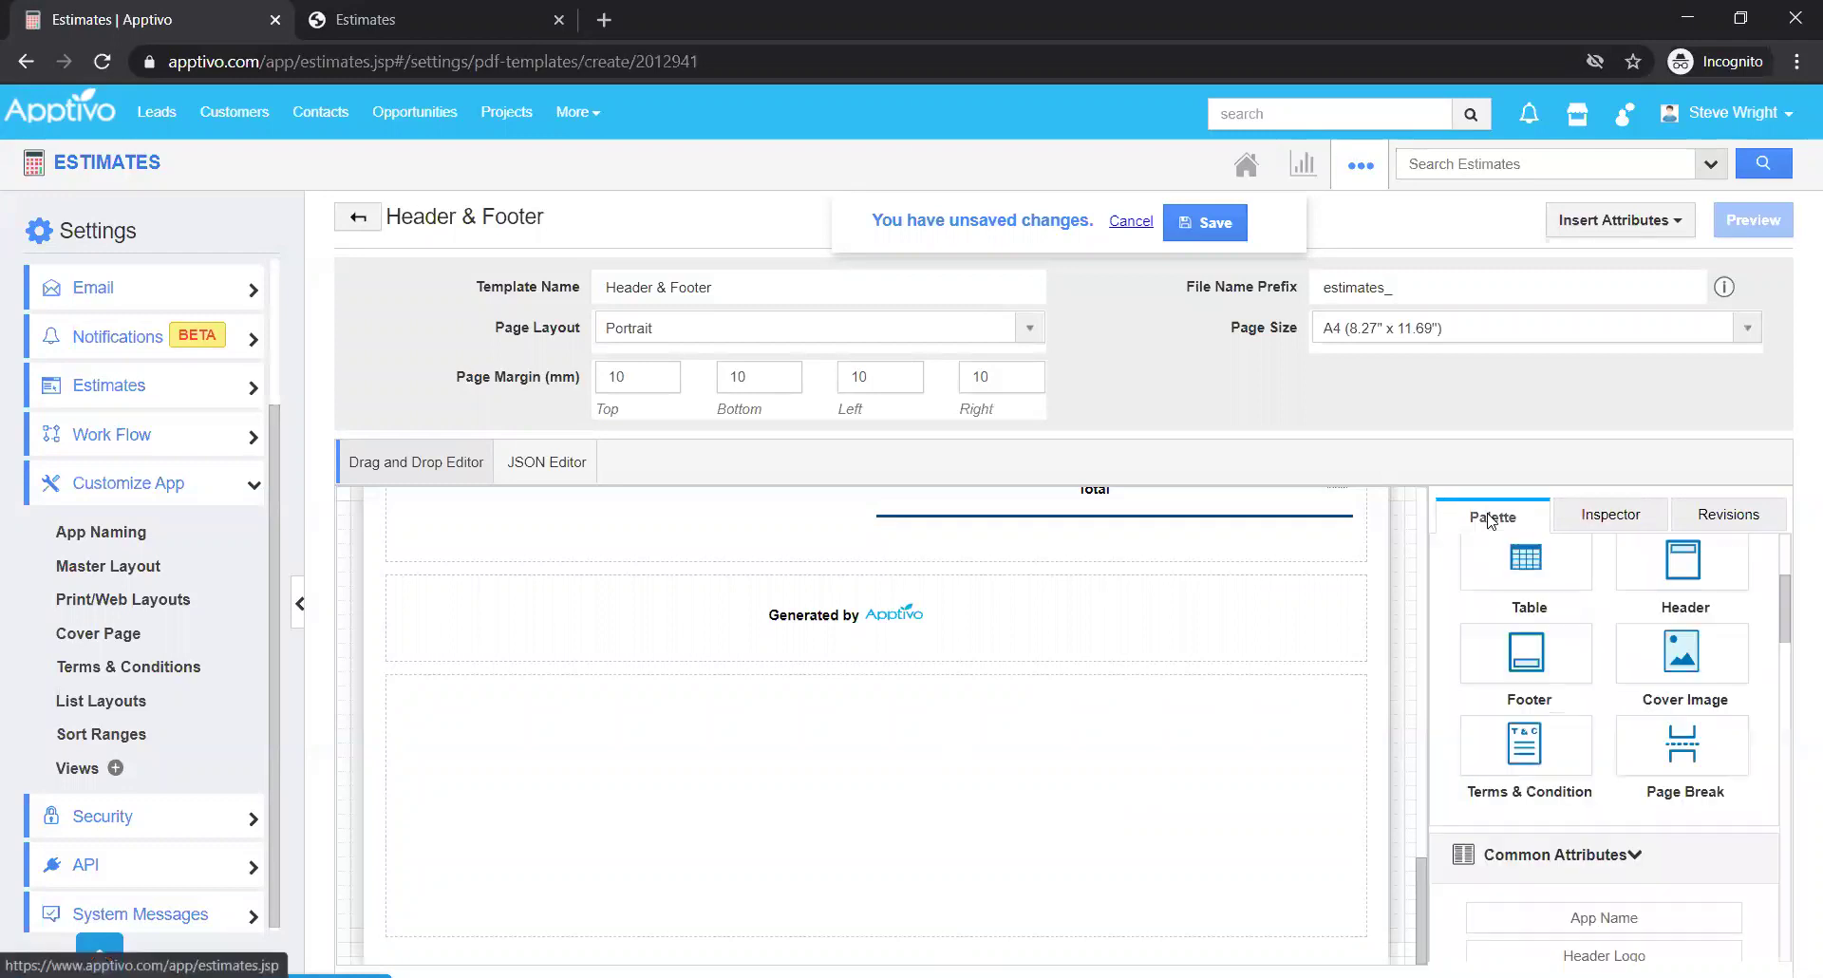
pyautogui.click(938, 843)
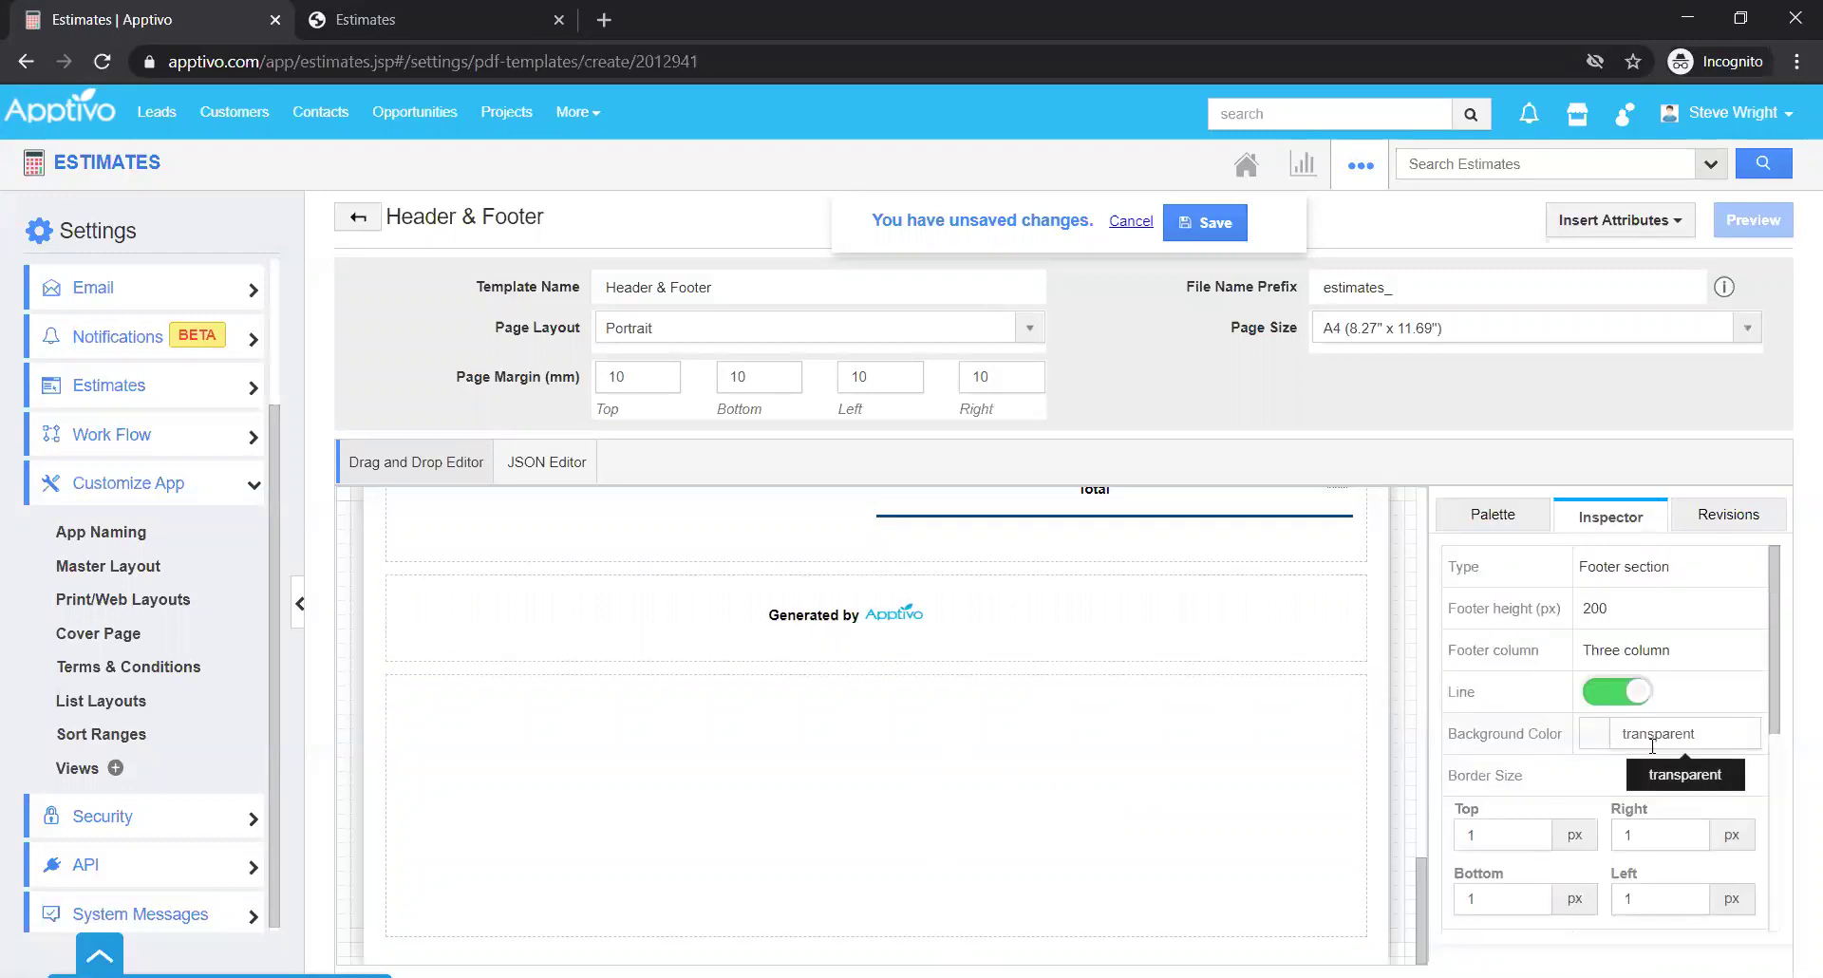
pyautogui.click(1650, 742)
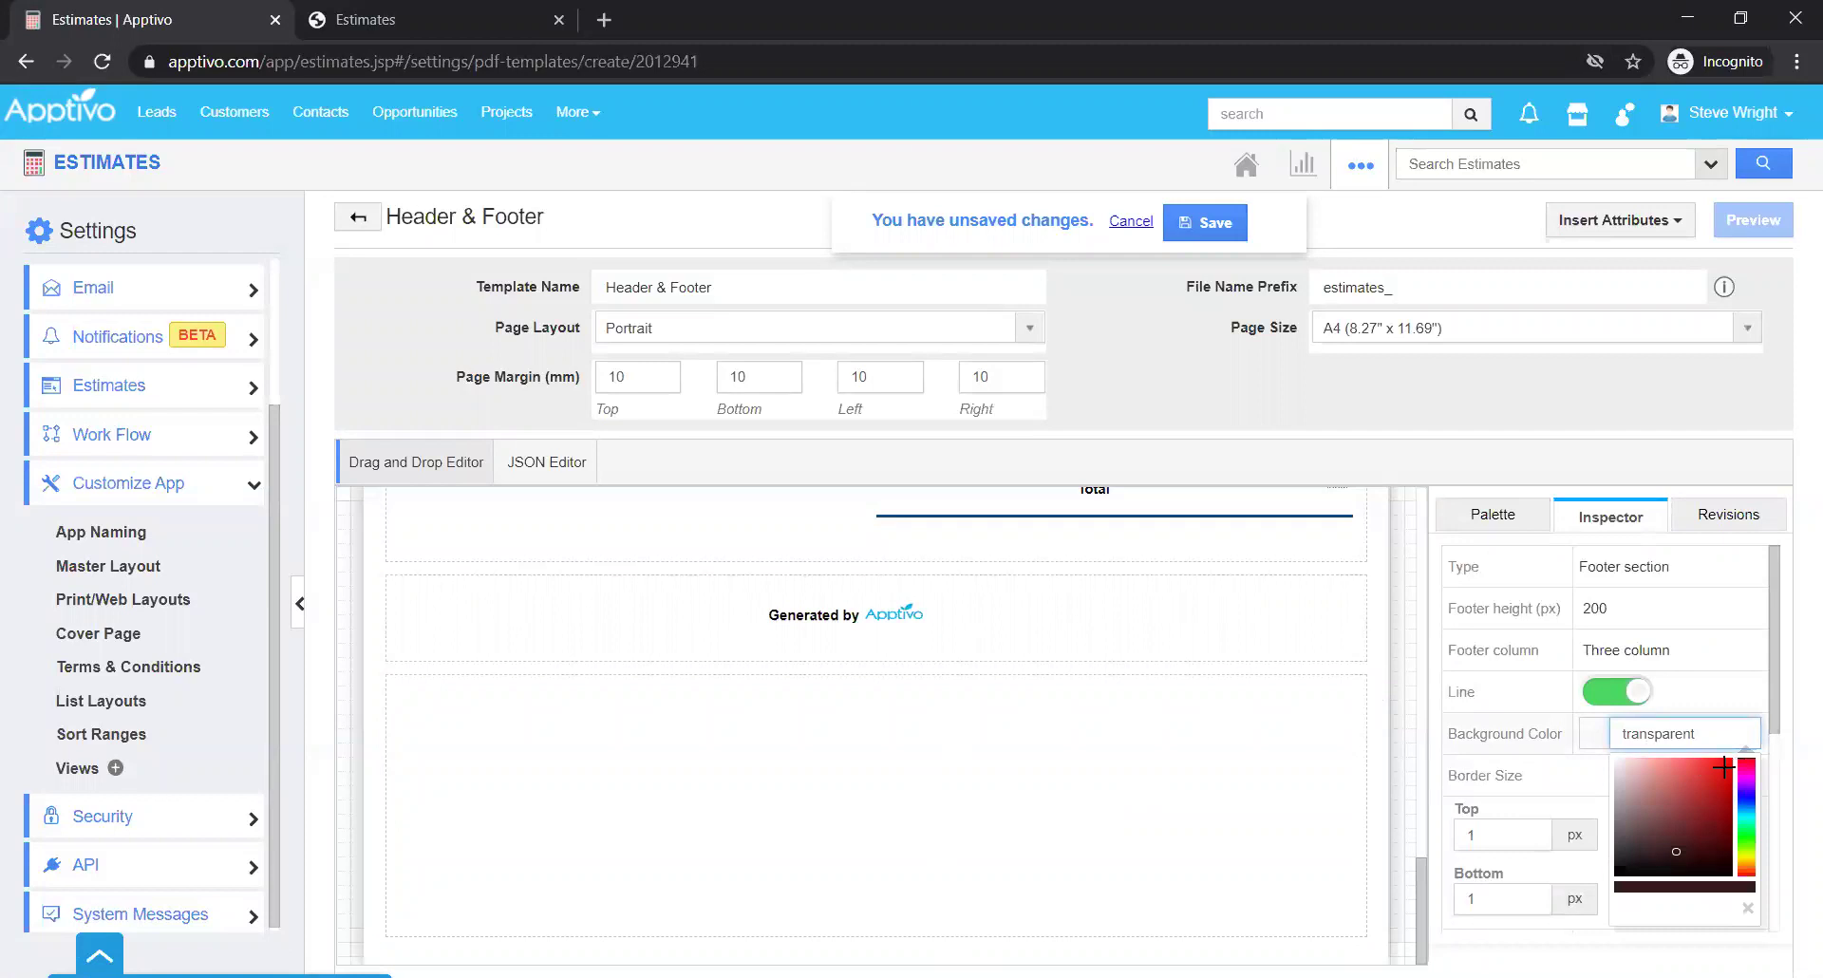
pyautogui.click(1727, 767)
pyautogui.scroll(15, 991, 709)
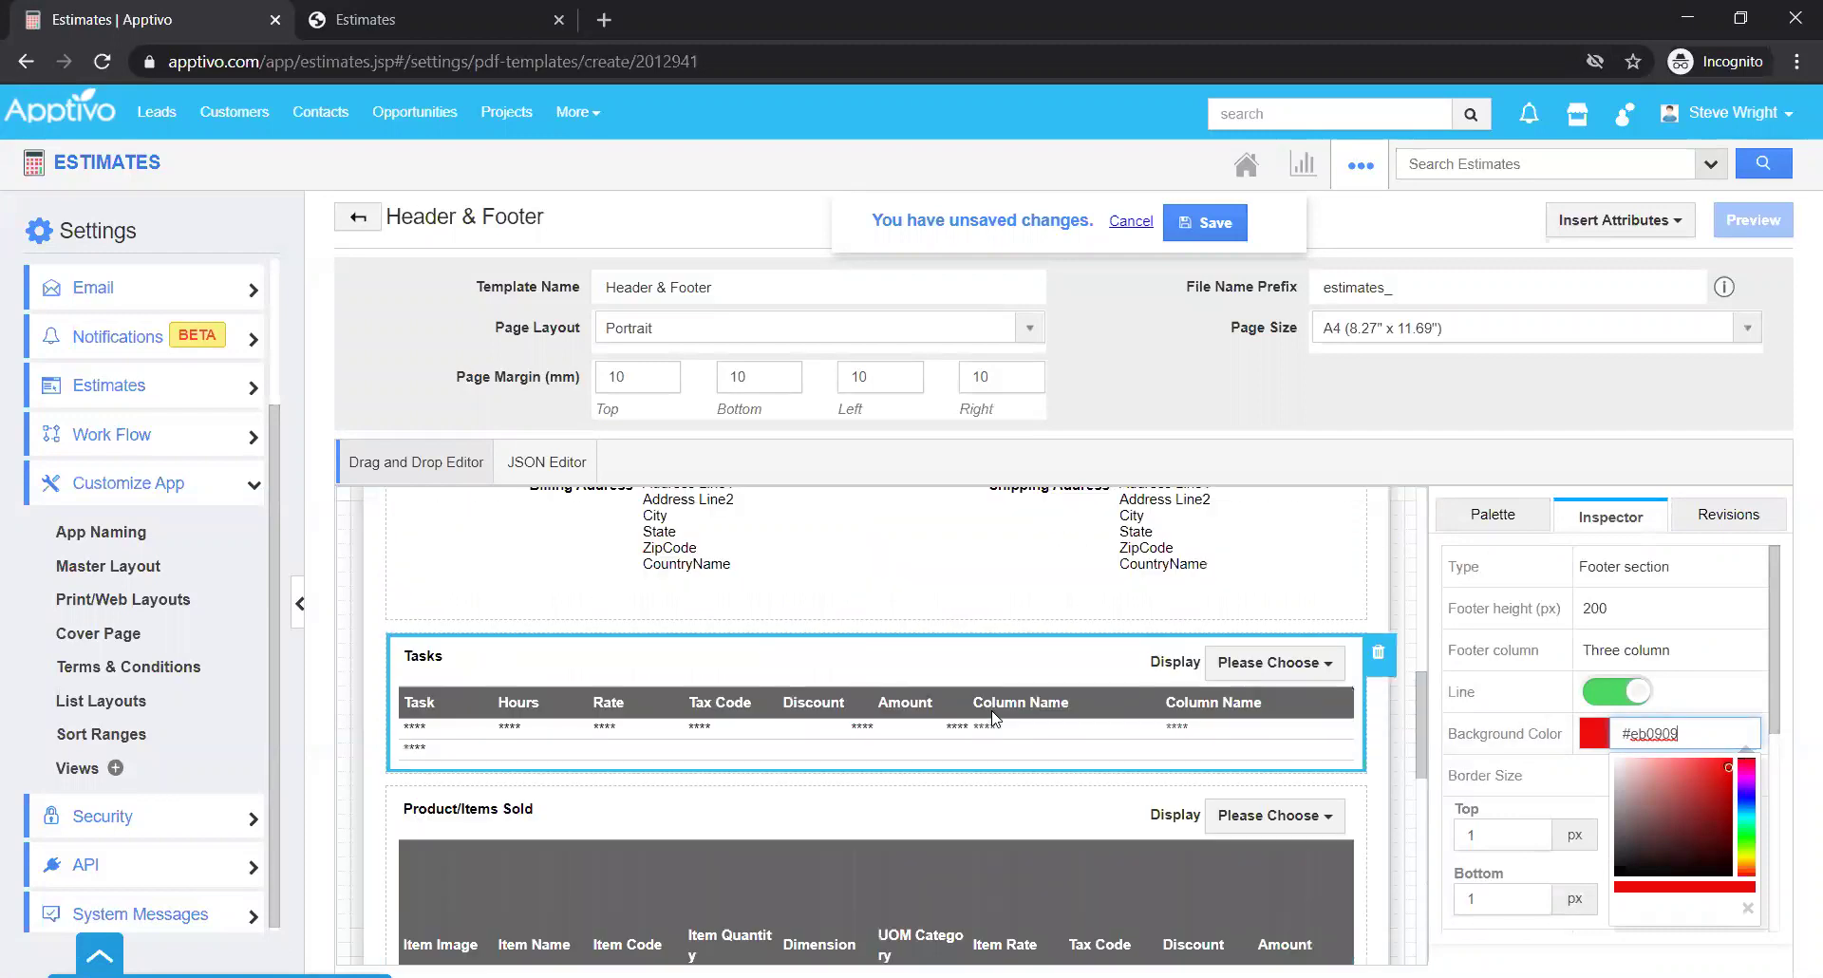
pyautogui.scroll(-15, 1000, 684)
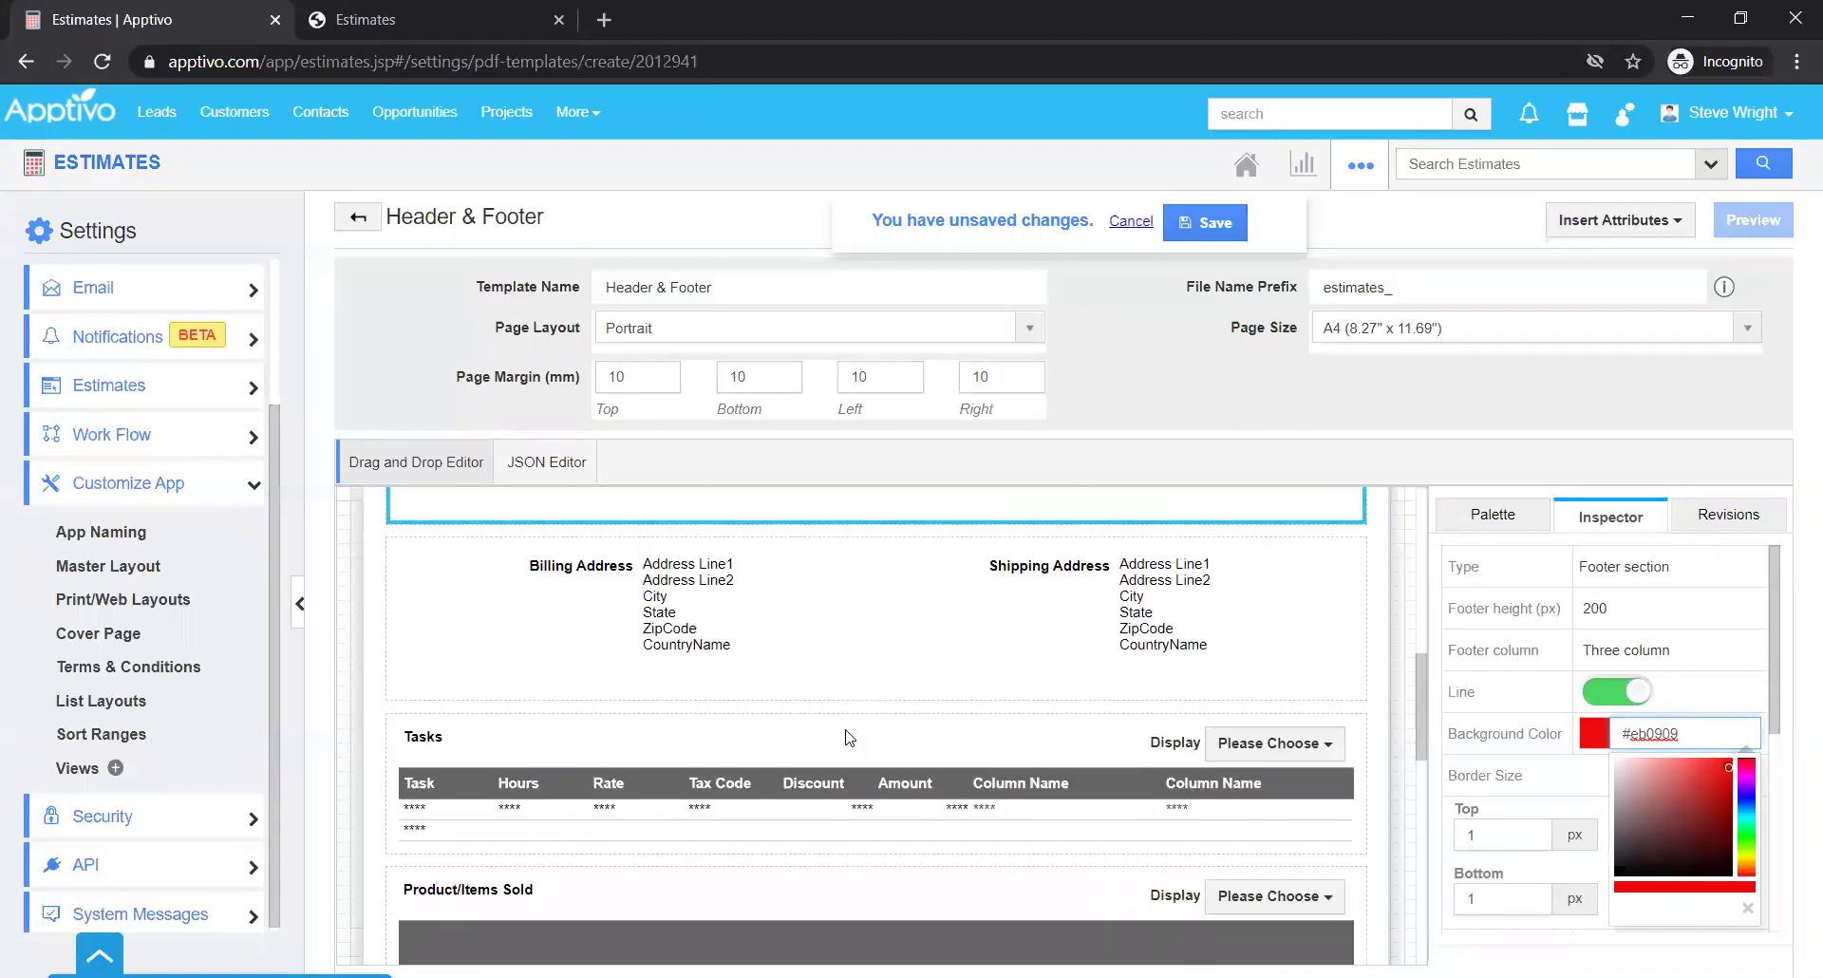
pyautogui.scroll(-1, 958, 842)
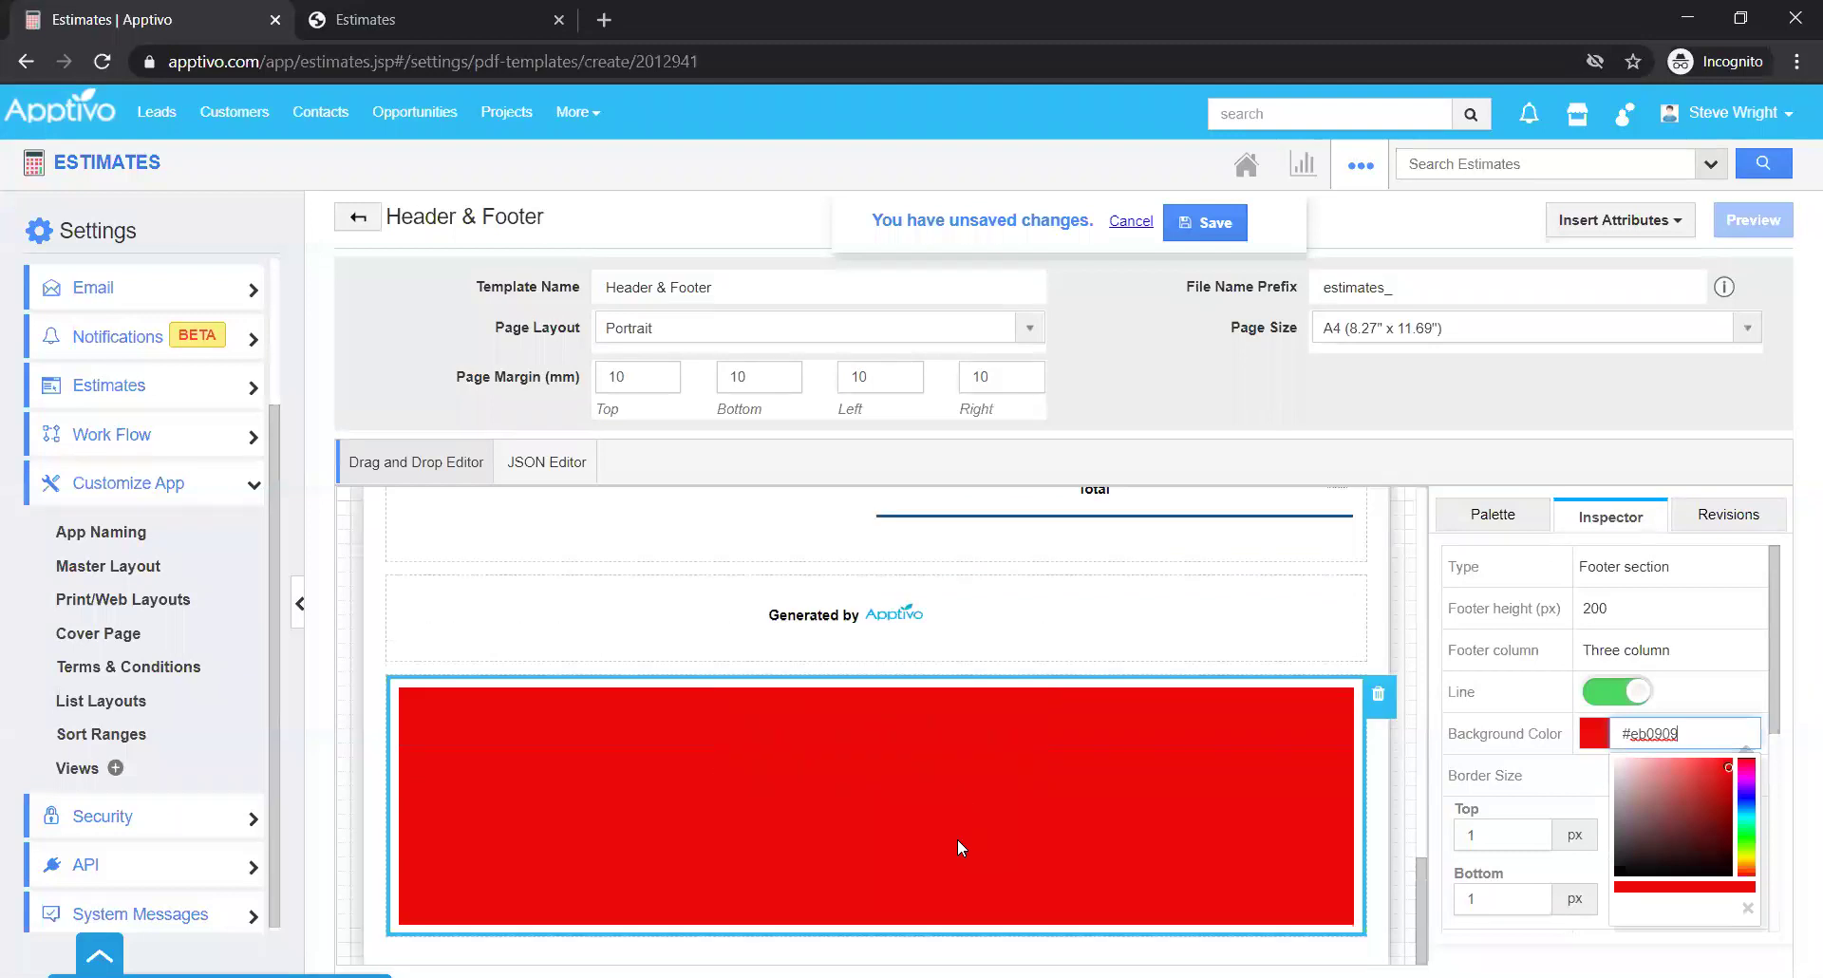
# Insert a Page Break between the Tasks and Product/Items Sold sections.
pyautogui.click(1485, 520)
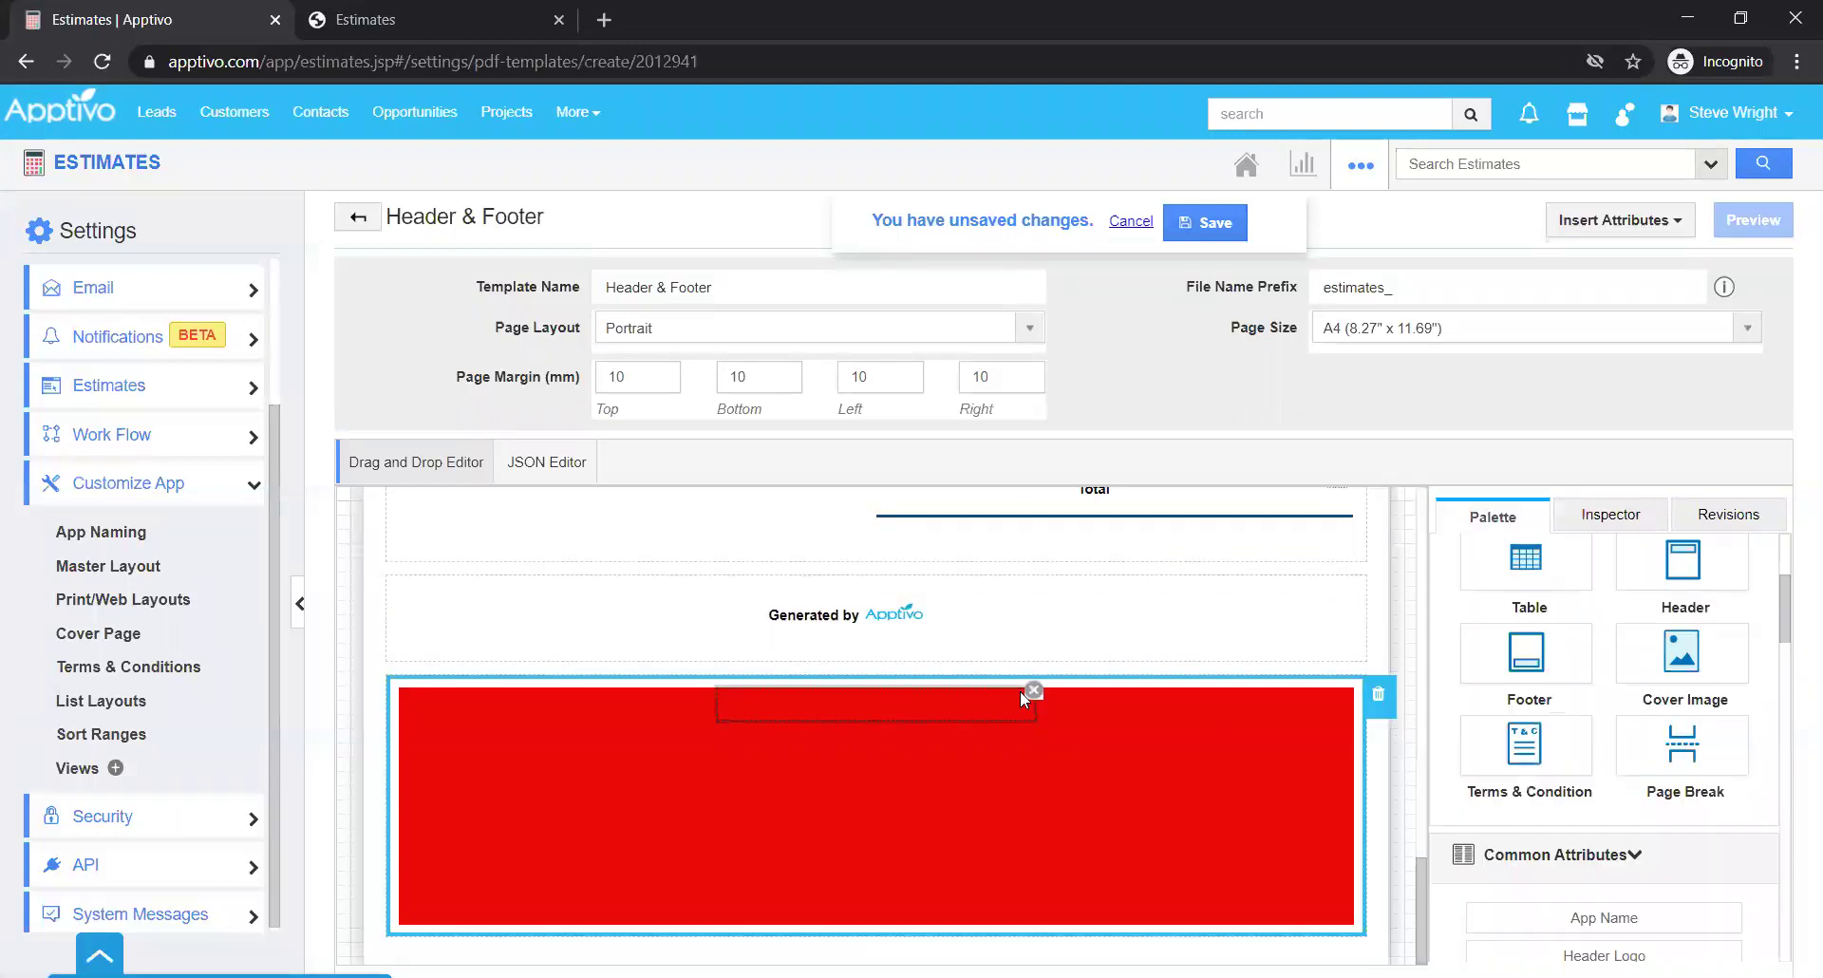
pyautogui.moveTo(1020, 691)
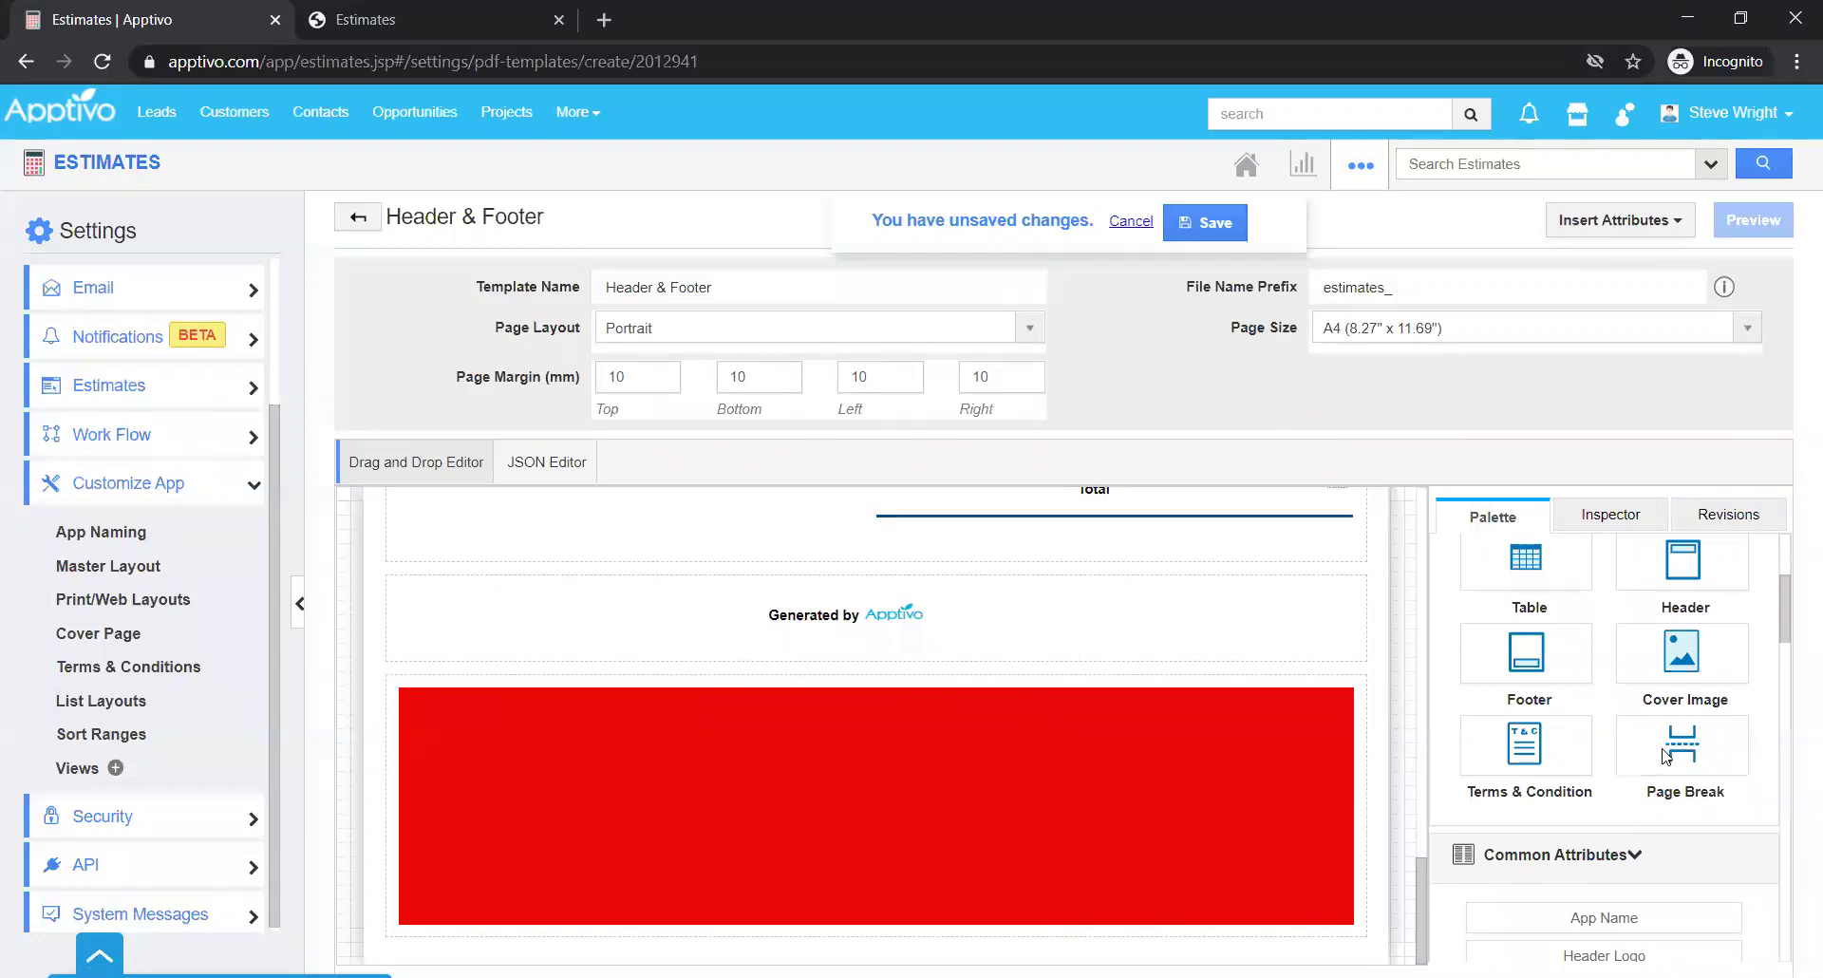
pyautogui.scroll(6, 997, 627)
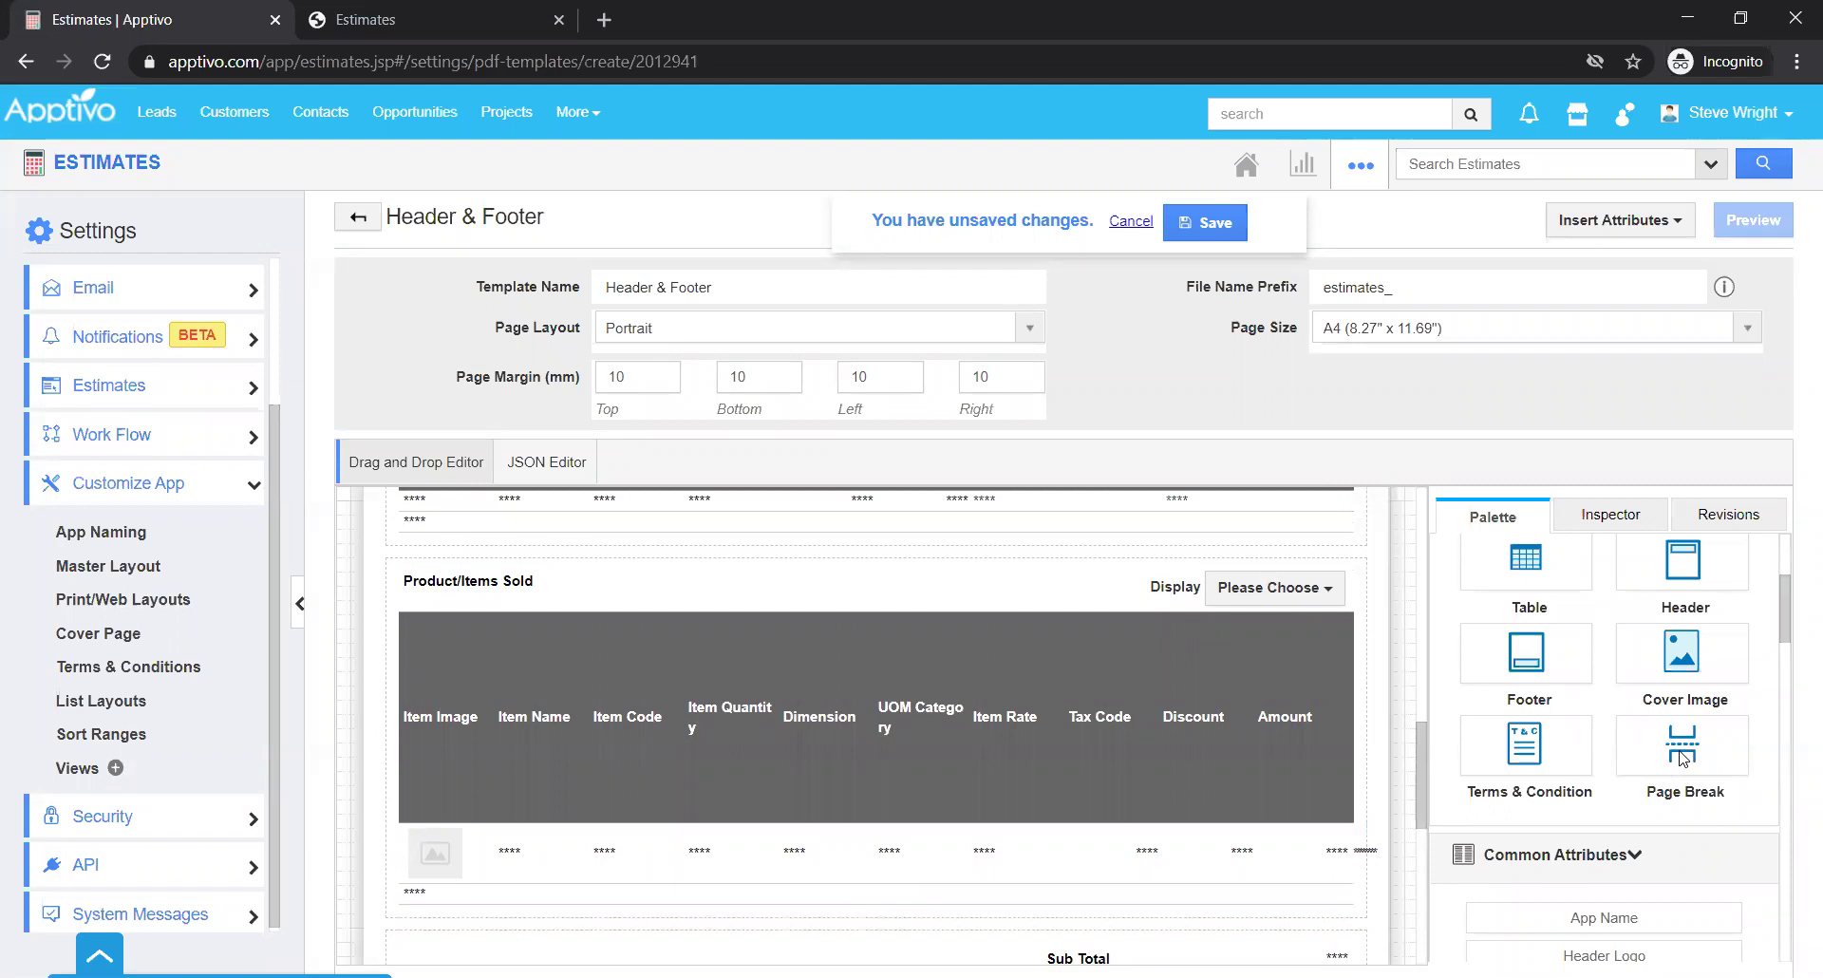
pyautogui.moveTo(1681, 757); pyautogui.dragTo(838, 626)
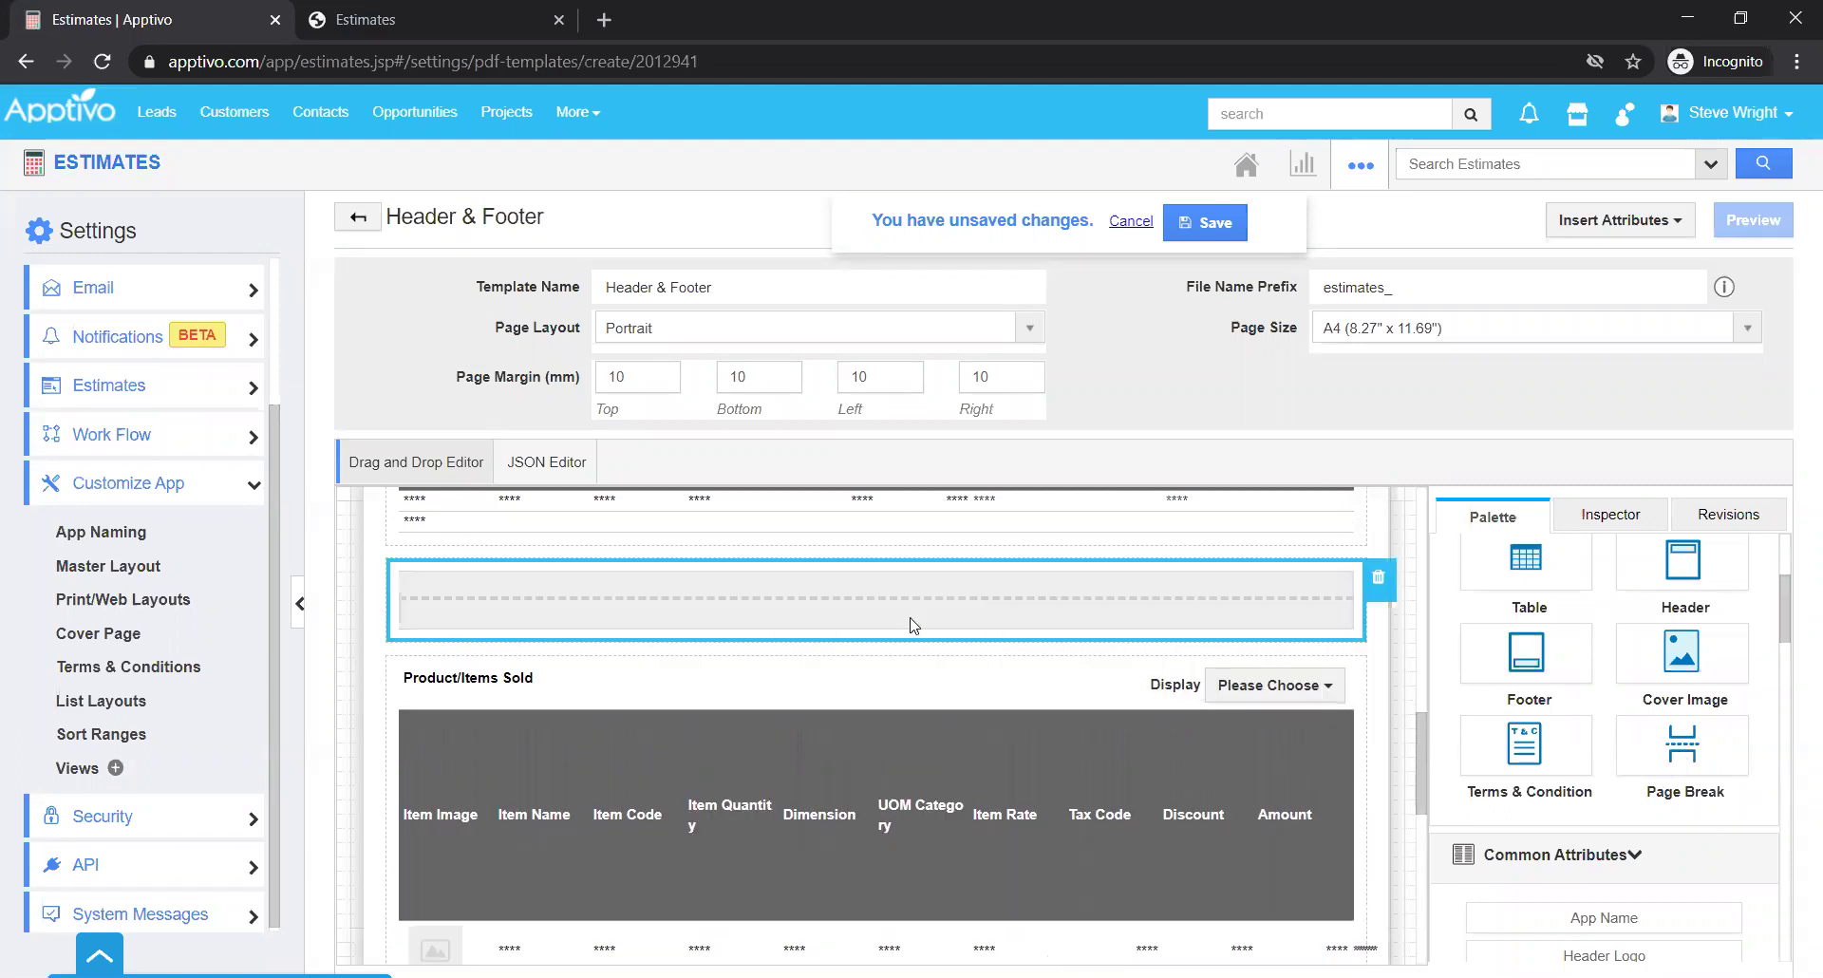
# Review the template's layout from the header to the footer, checking which sections fall before and after the page break.
pyautogui.scroll(3, 911, 623)
pyautogui.scroll(3, 912, 623)
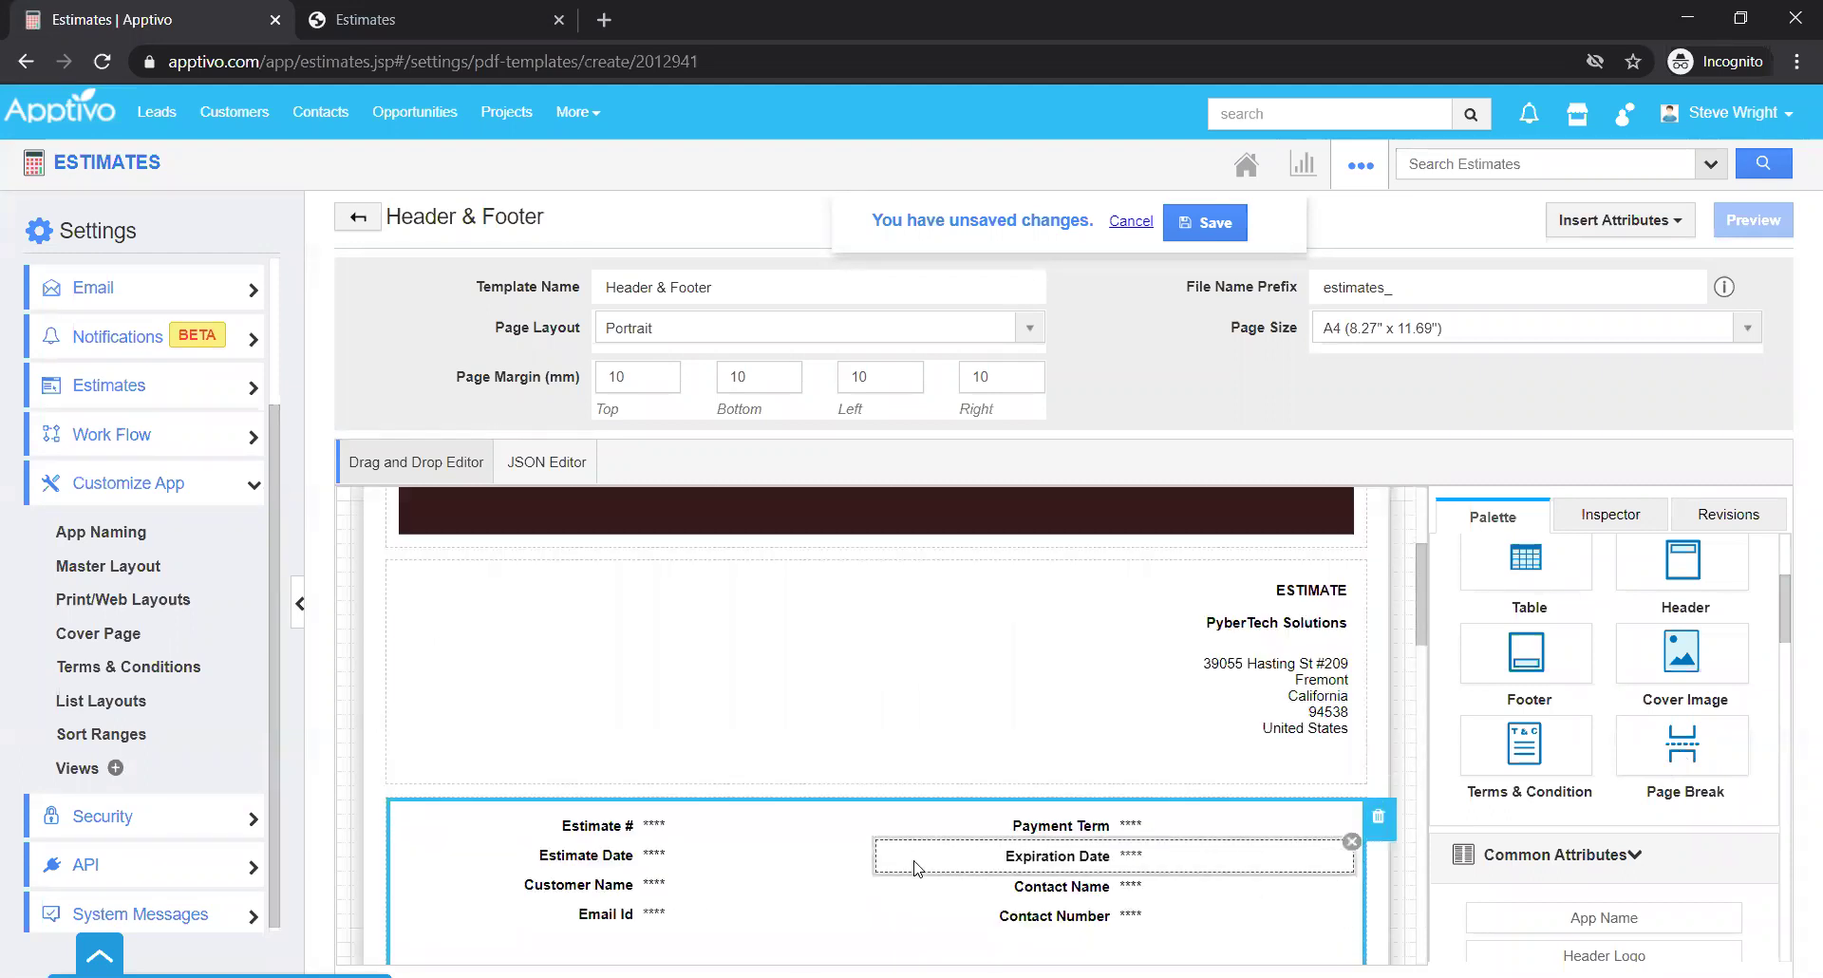
pyautogui.scroll(-3, 918, 868)
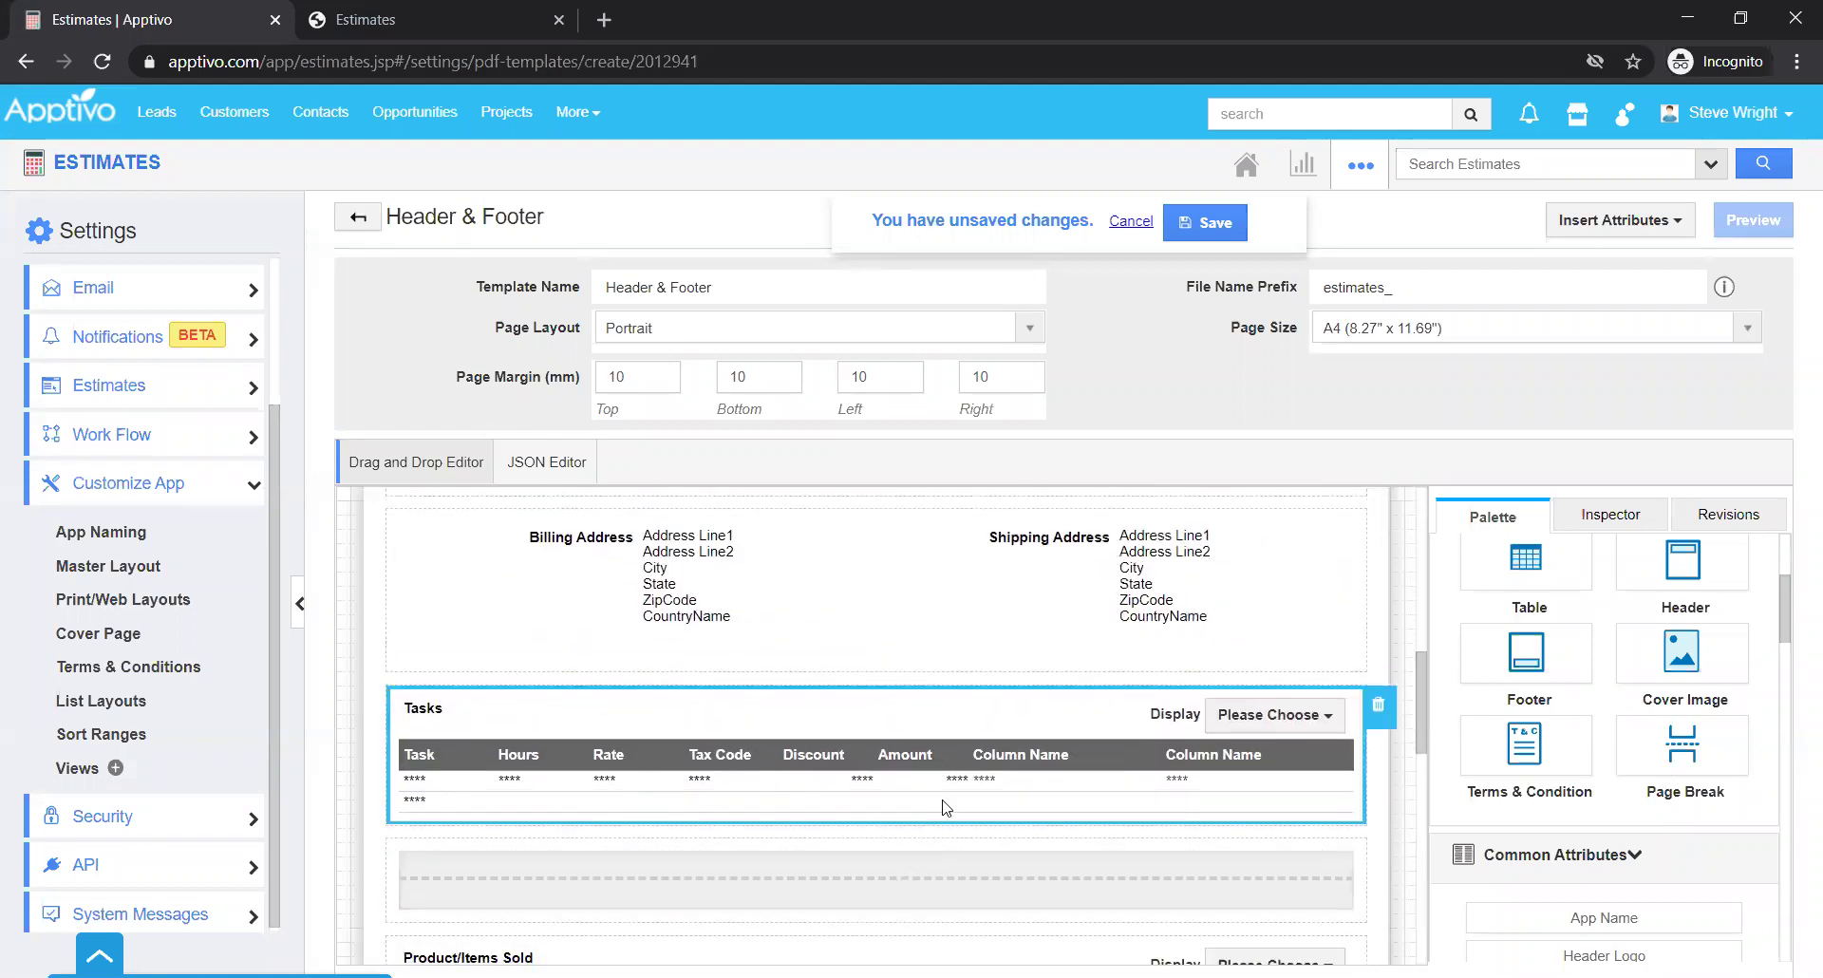
pyautogui.scroll(-3, 1024, 801)
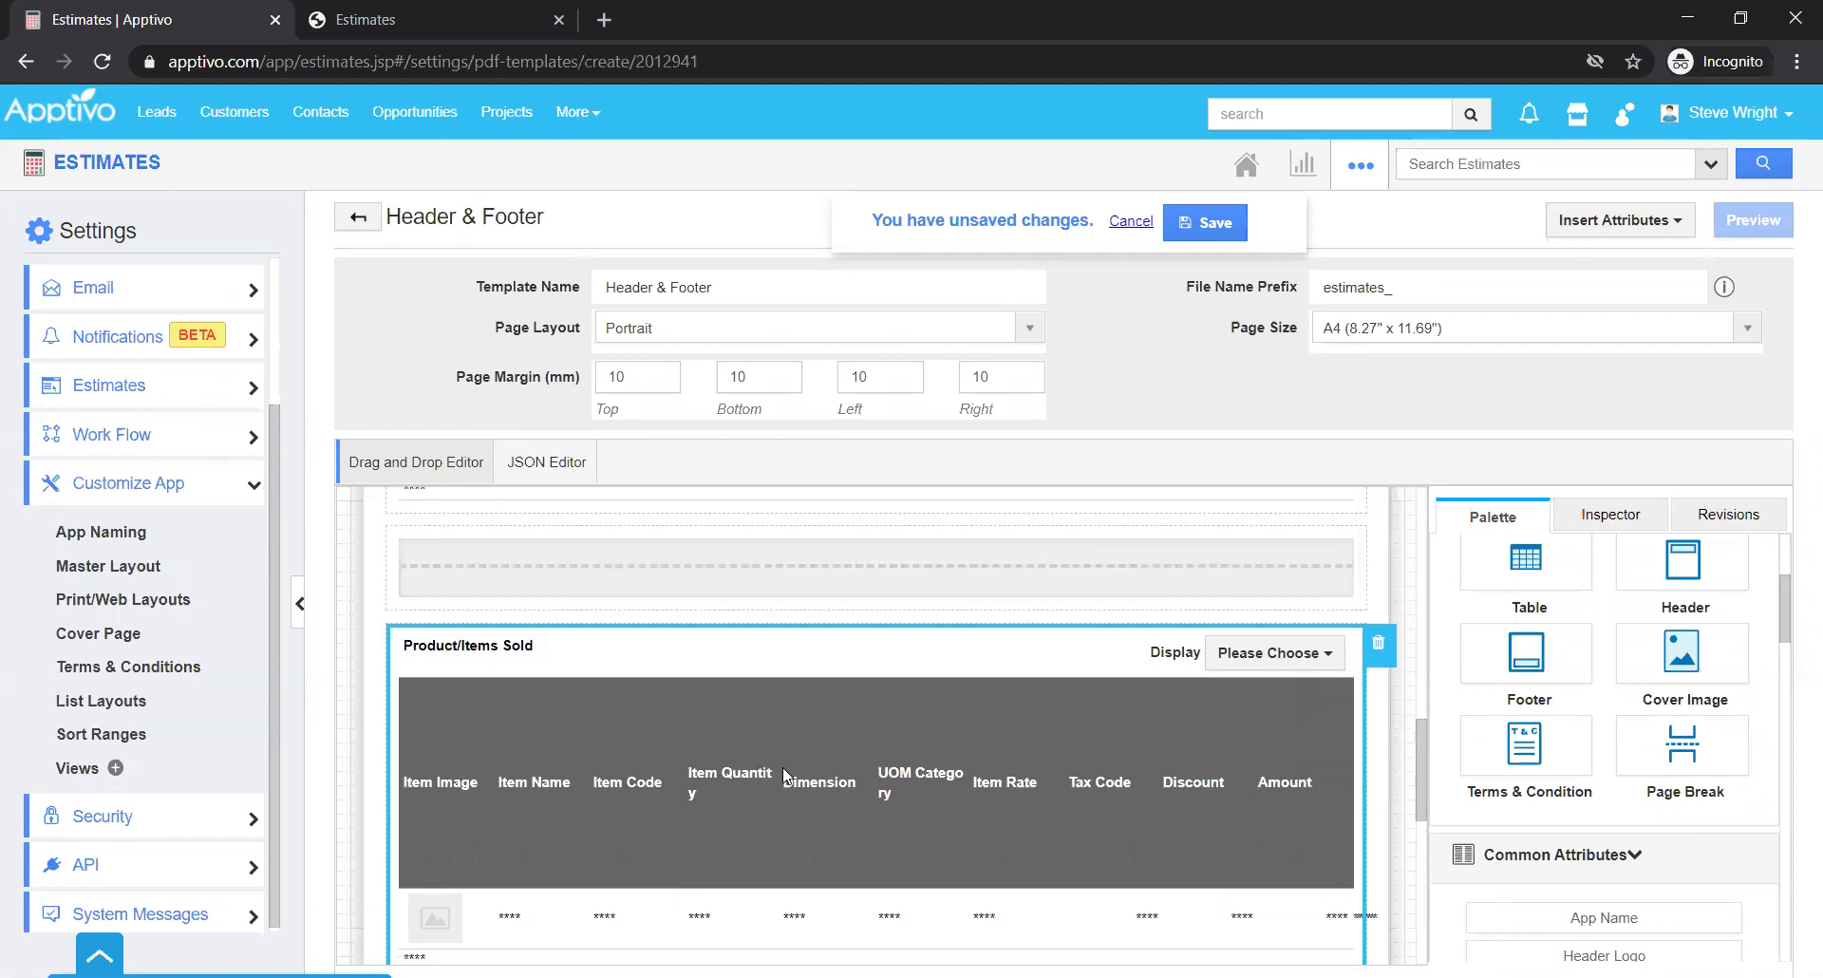
pyautogui.scroll(-5, 978, 817)
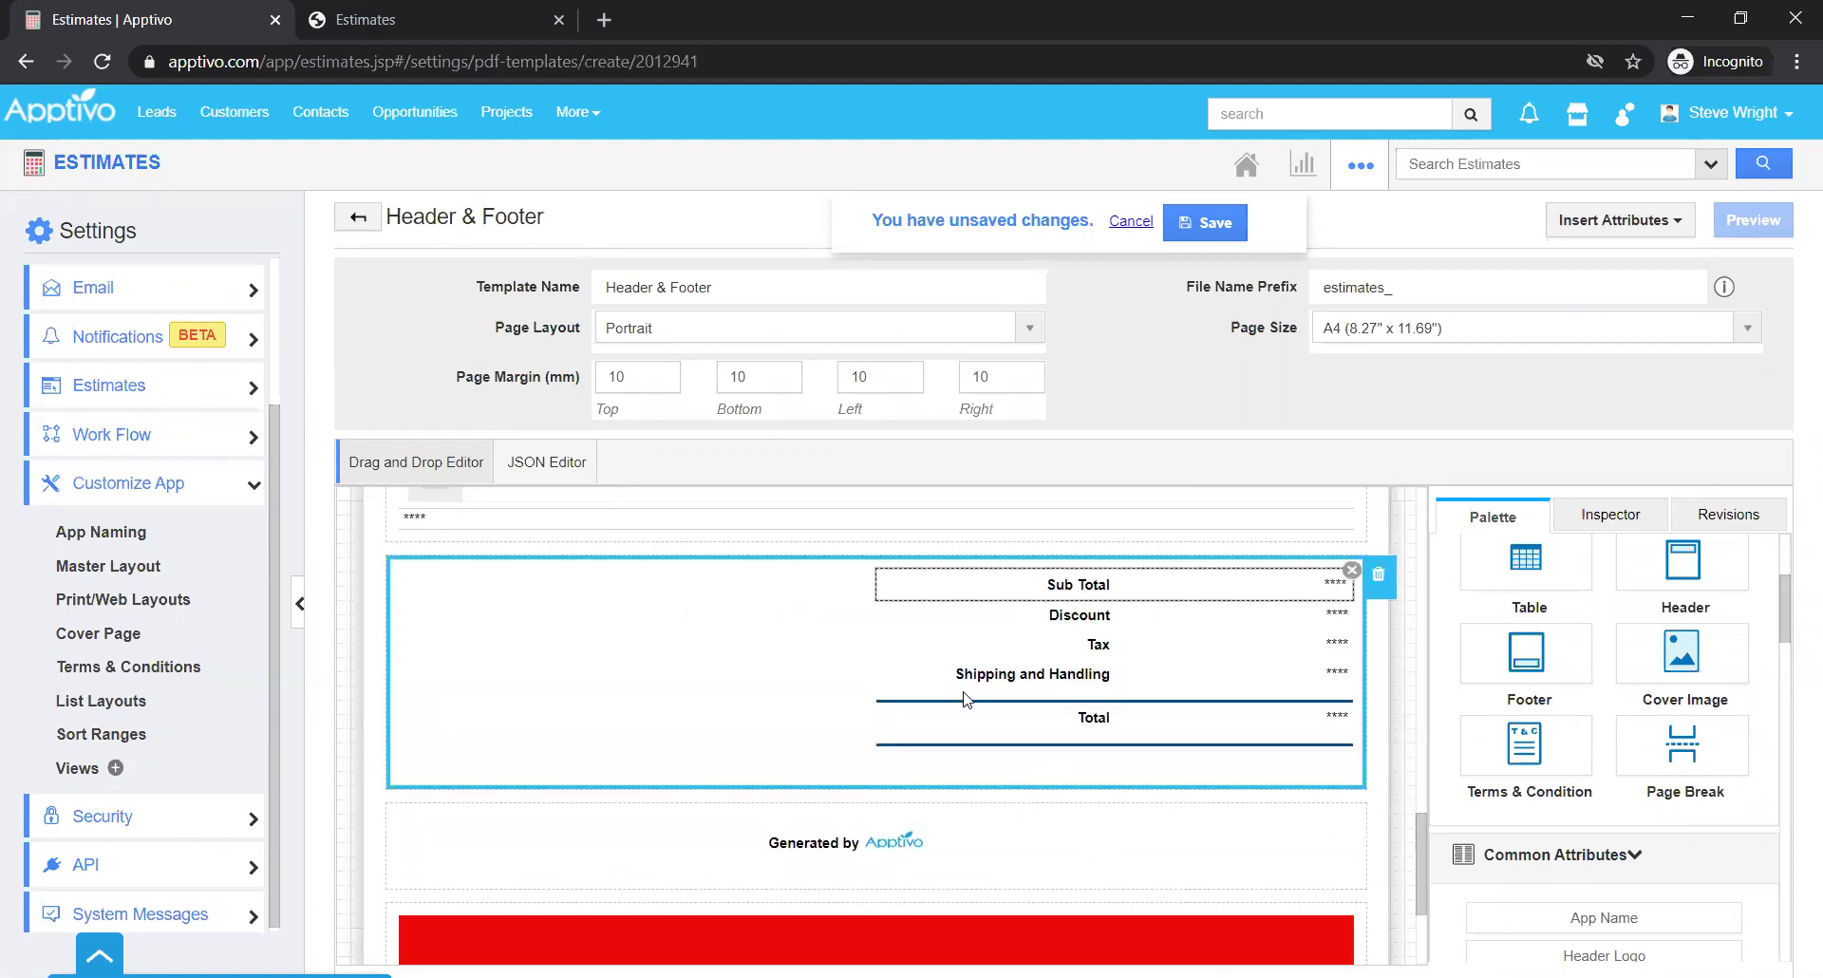
pyautogui.scroll(-3, 926, 821)
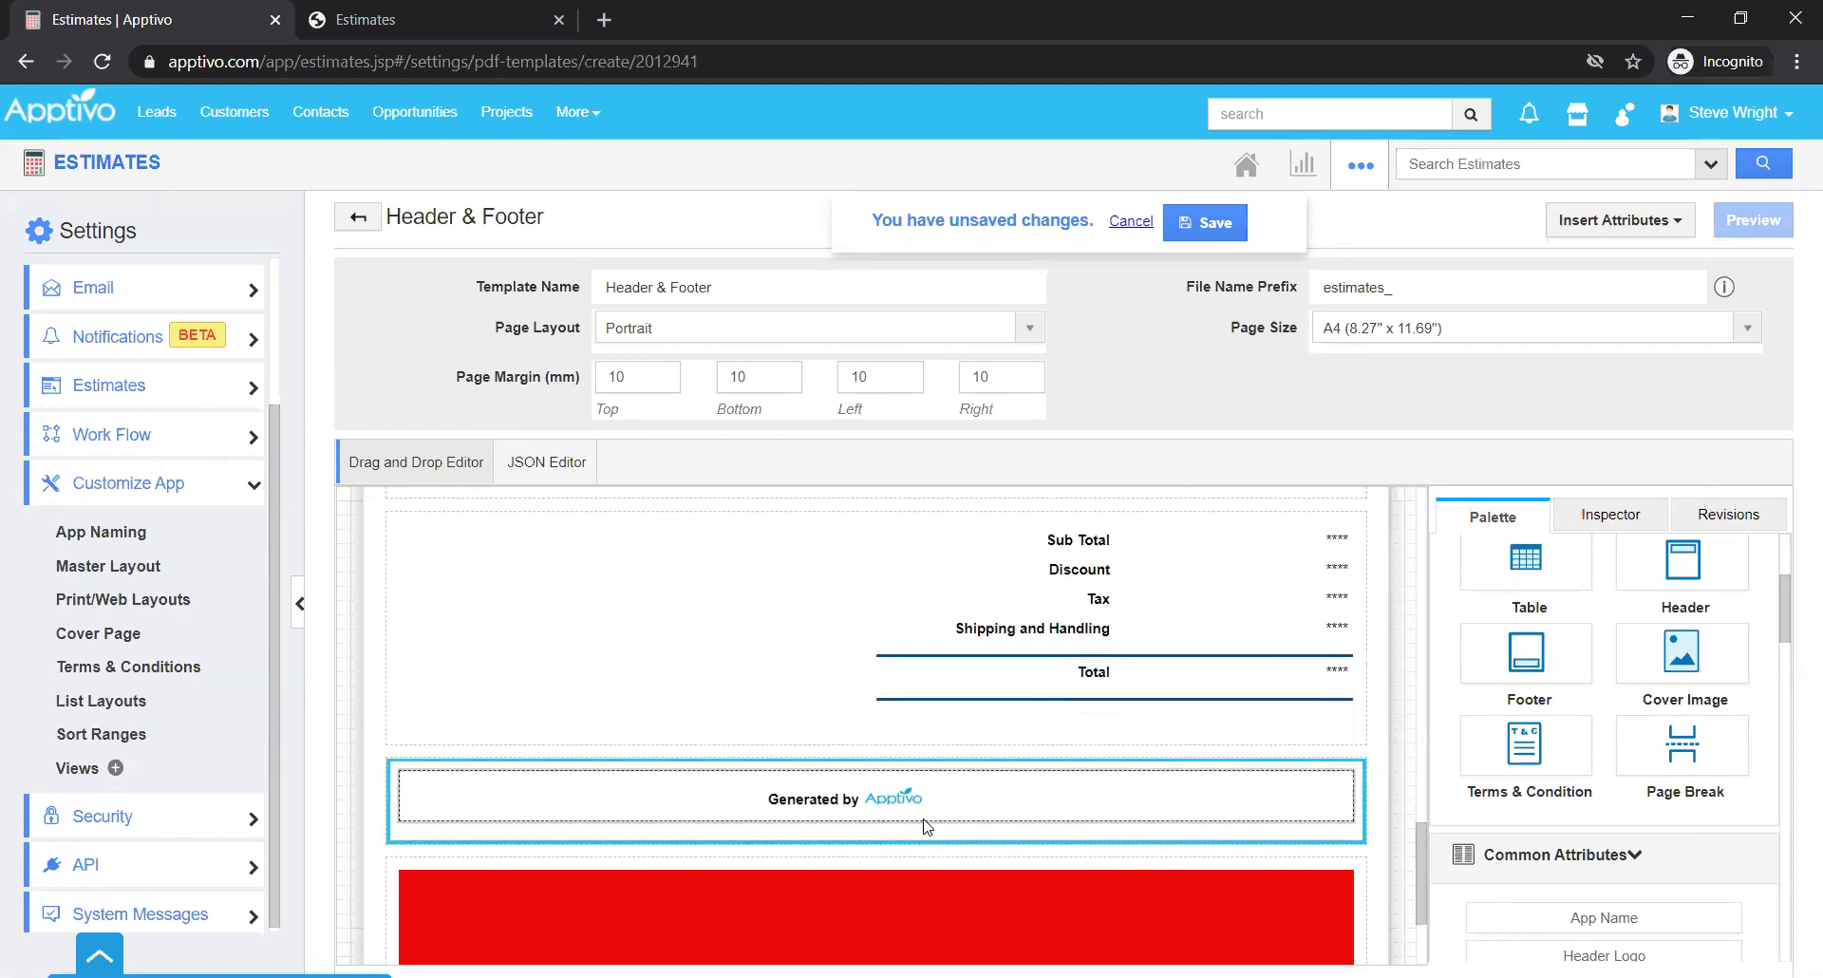
pyautogui.scroll(2, 912, 660)
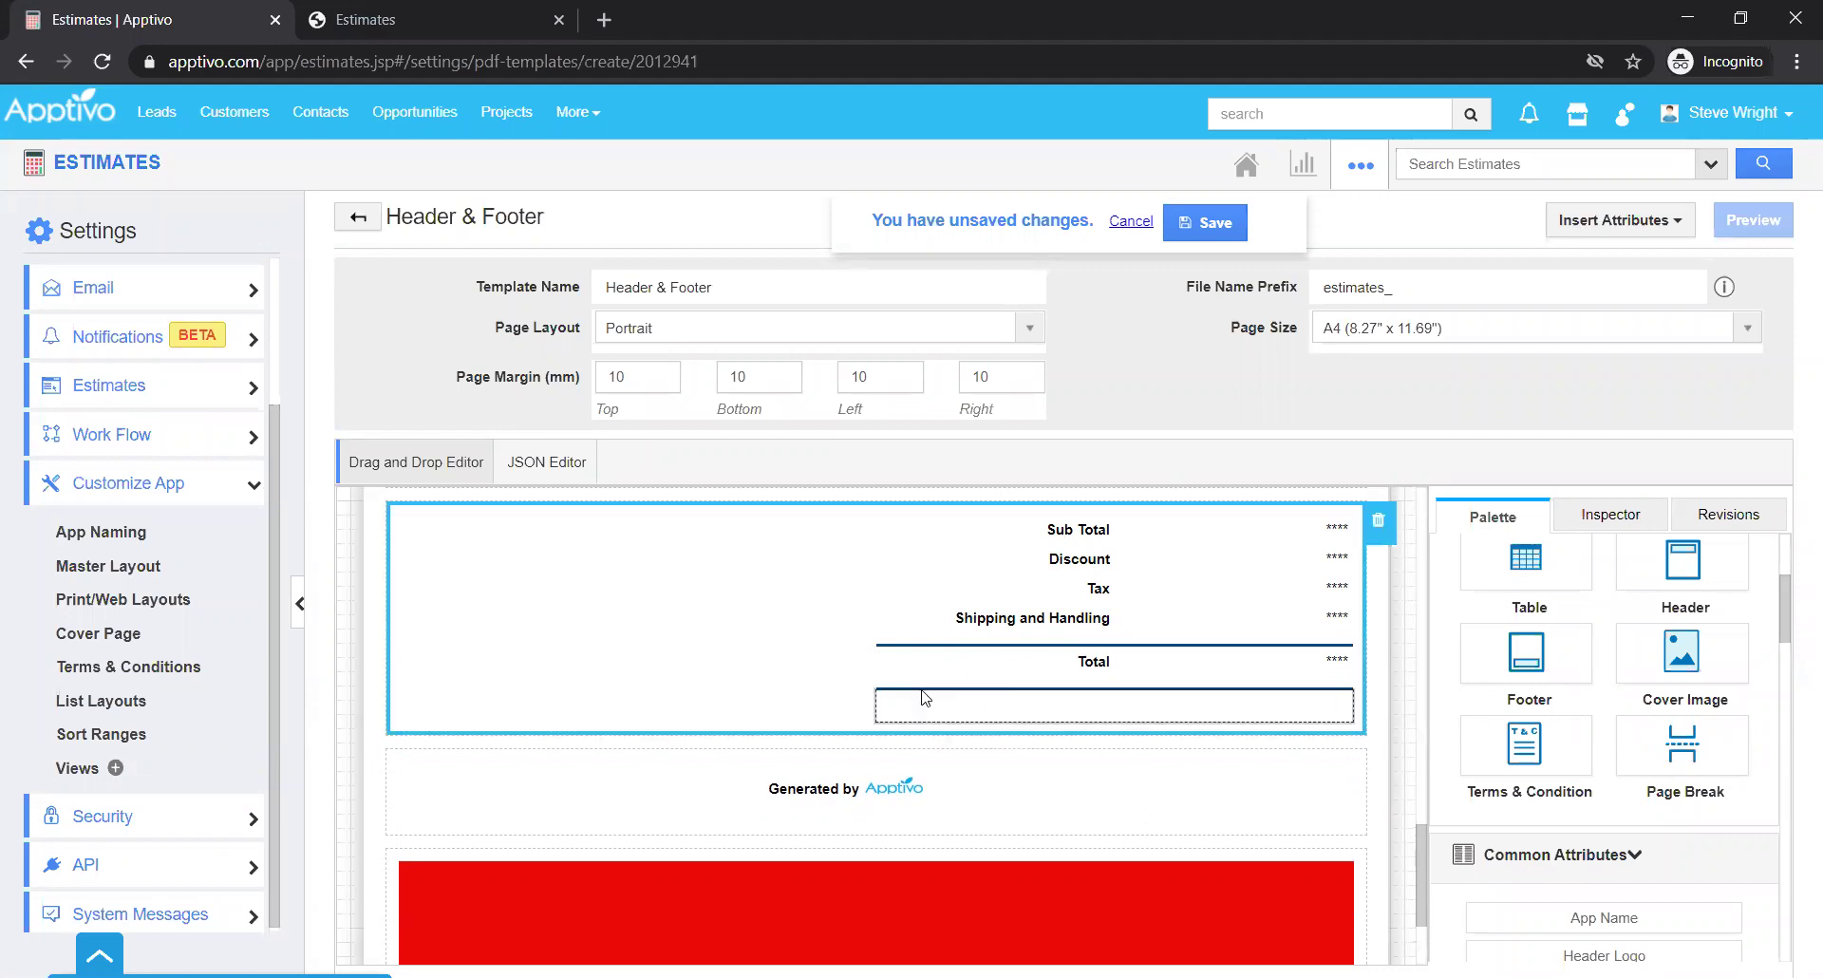
pyautogui.scroll(3, 921, 696)
pyautogui.scroll(10, 921, 698)
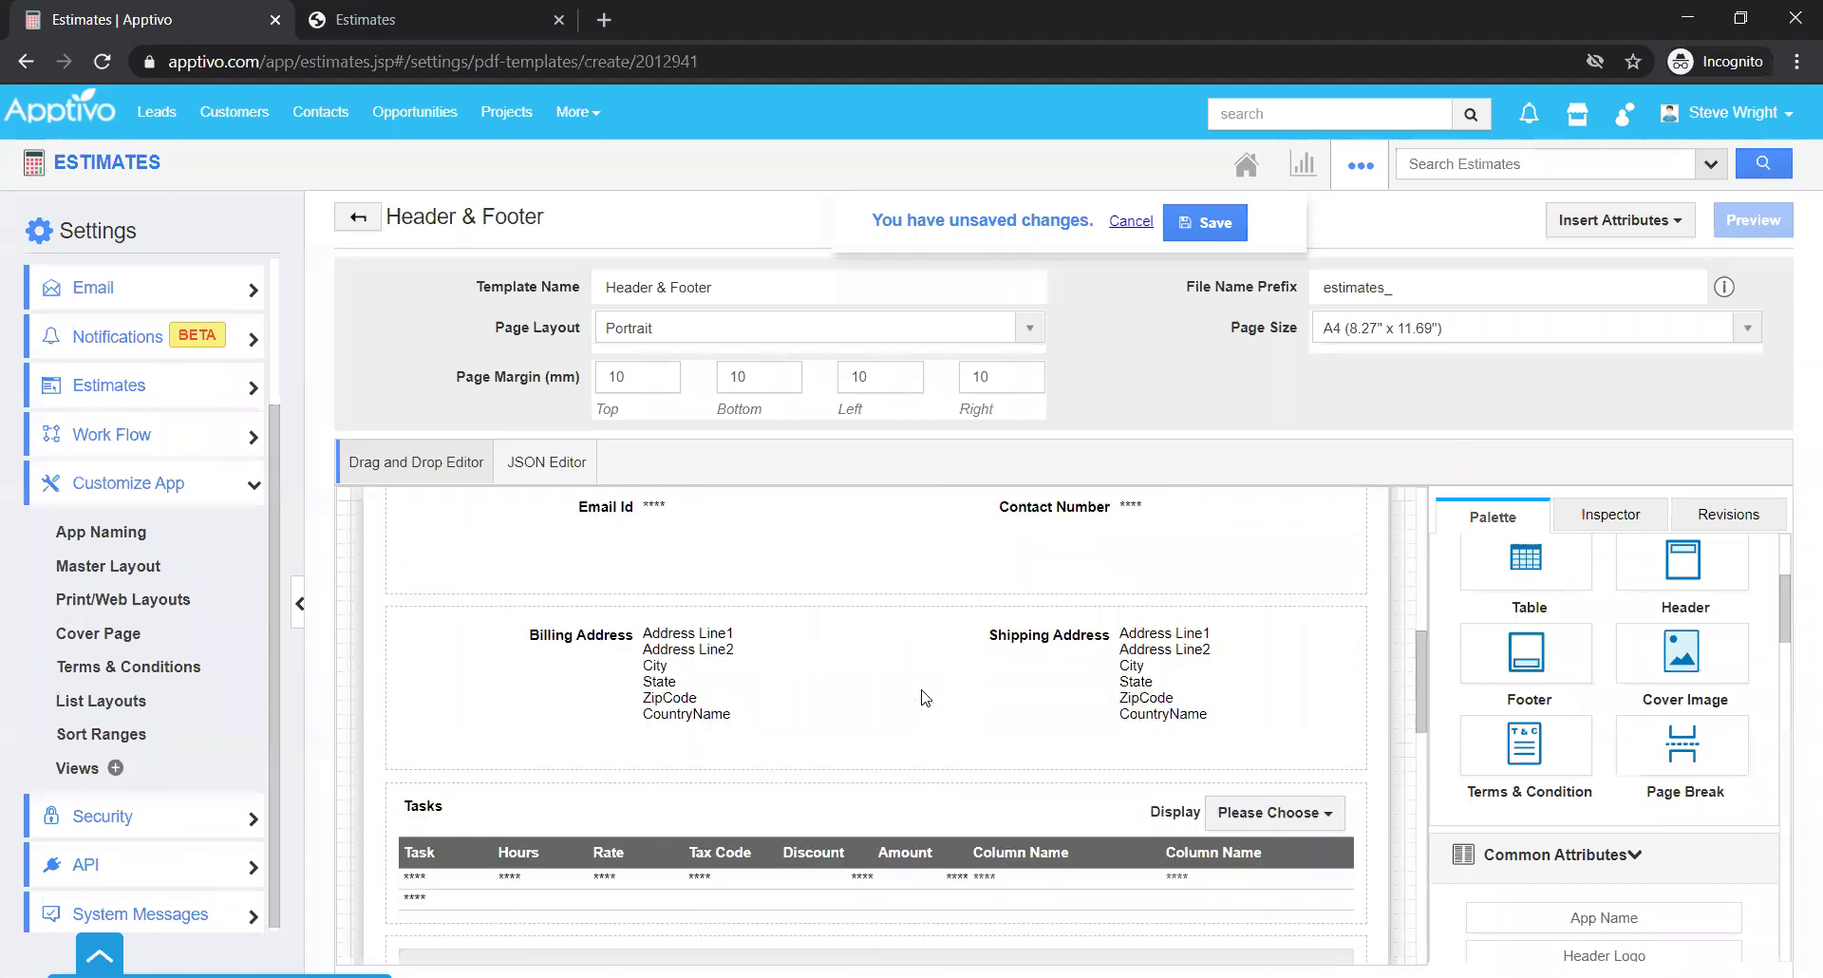
# Save the template and open the Danisco US Inc. estimate created on May 21, 2019 from the list of all estimates.
pyautogui.click(1212, 231)
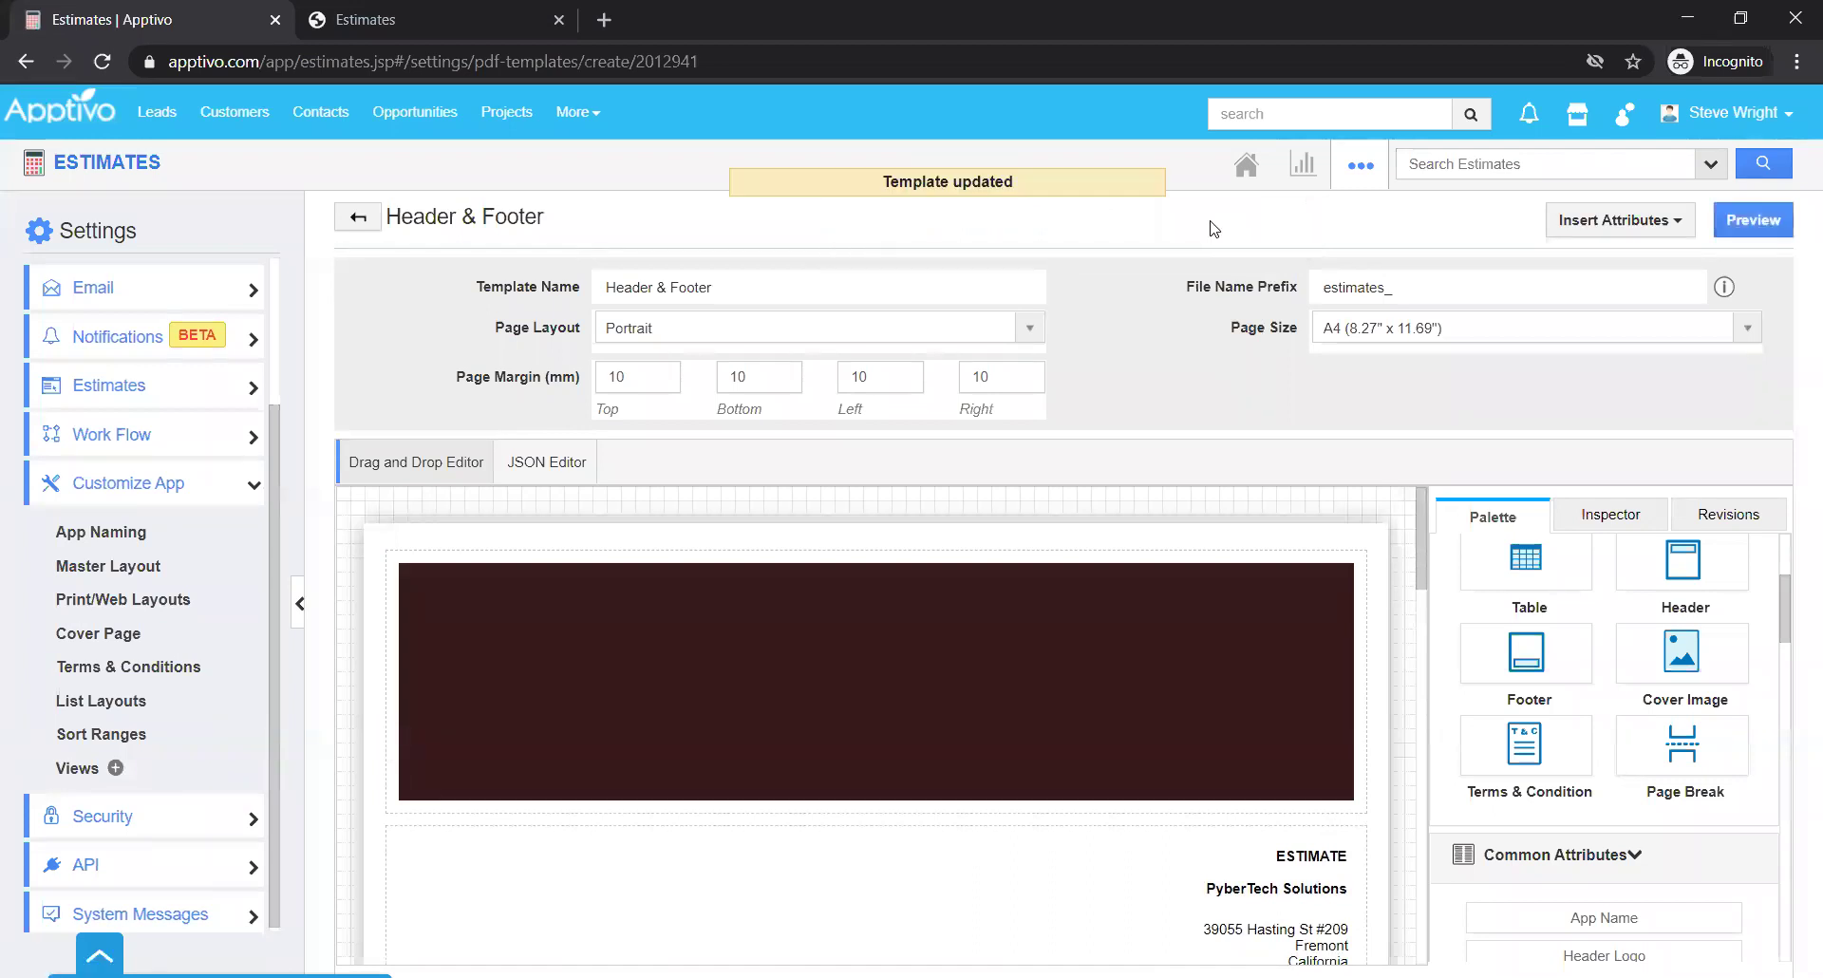
pyautogui.click(105, 163)
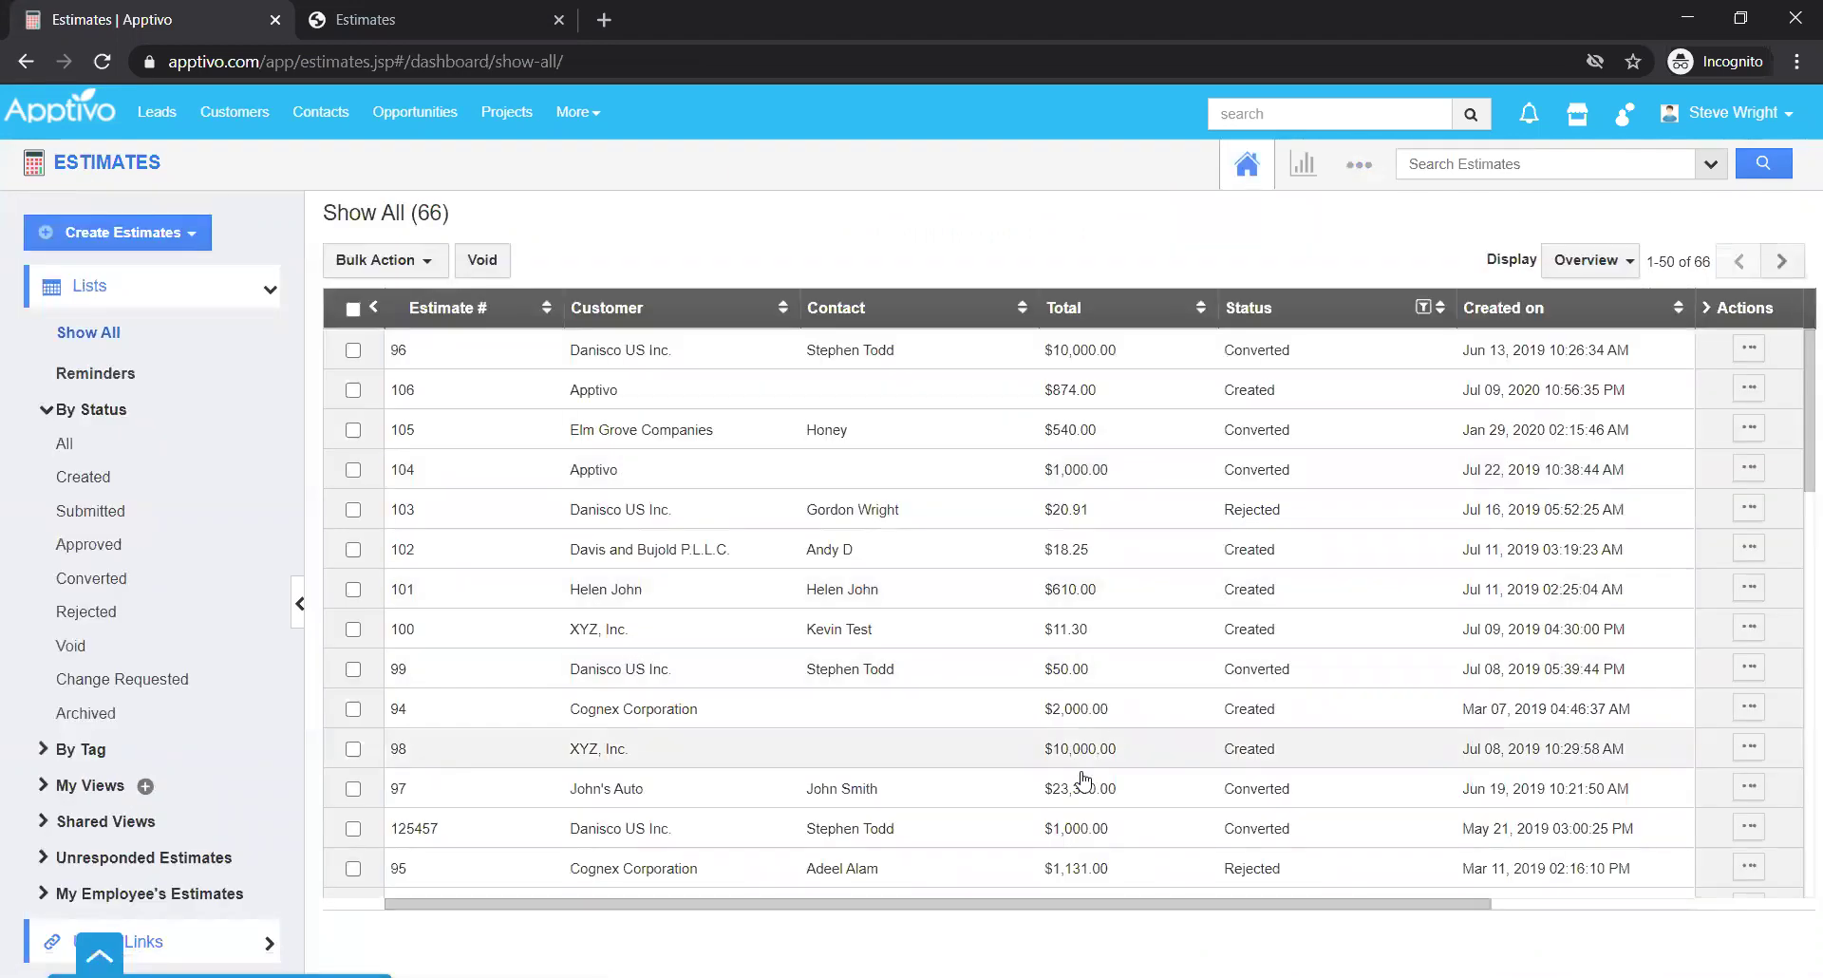
pyautogui.click(1756, 833)
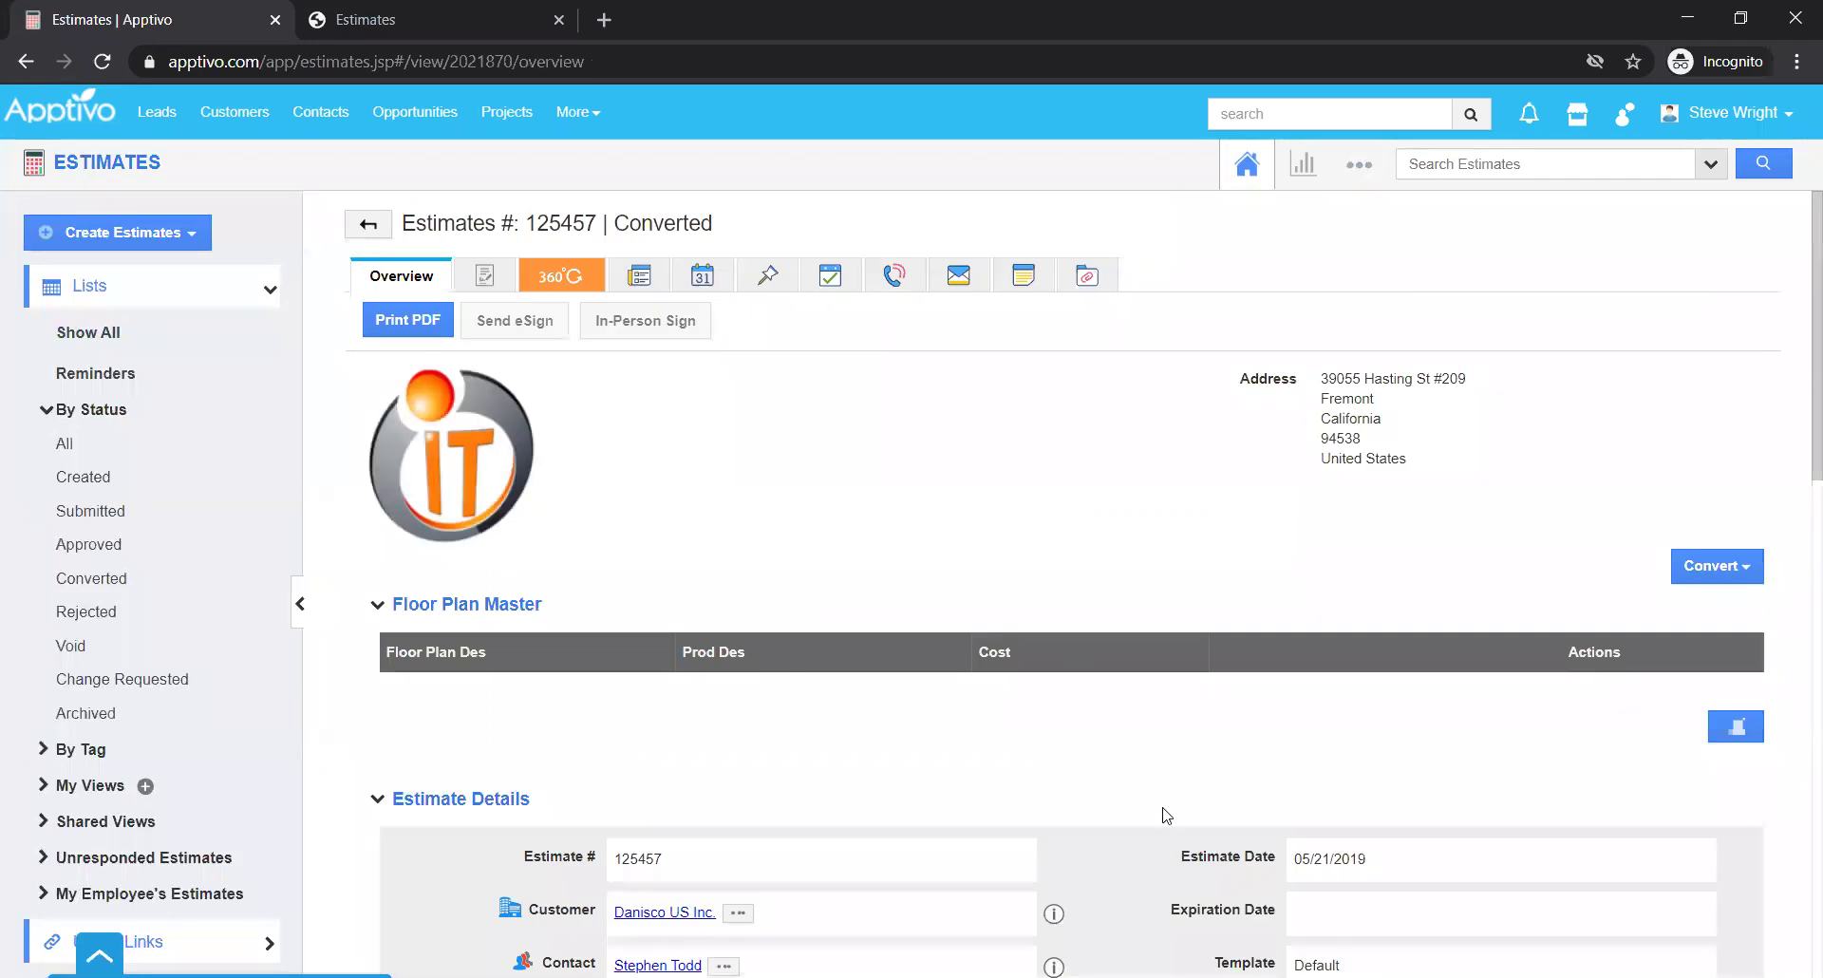
# Change the estimate's template to "Header & Footer" and save the estimate.
pyautogui.scroll(-5, 1165, 815)
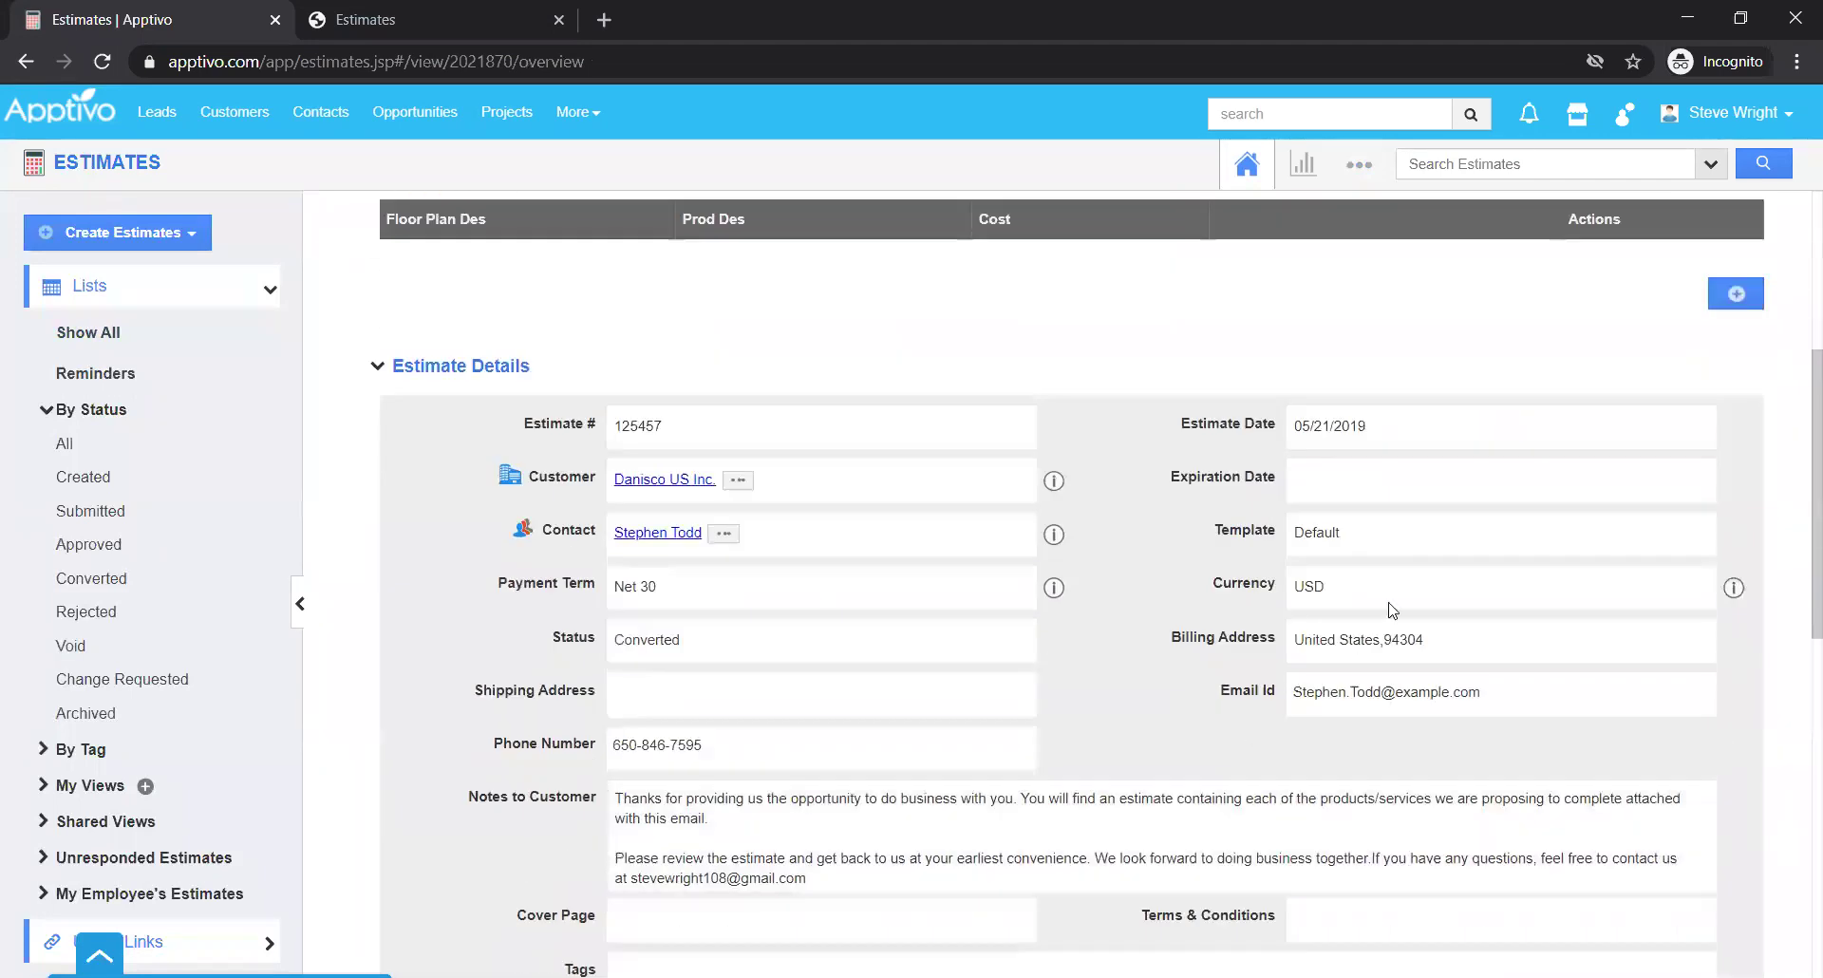
pyautogui.click(1385, 542)
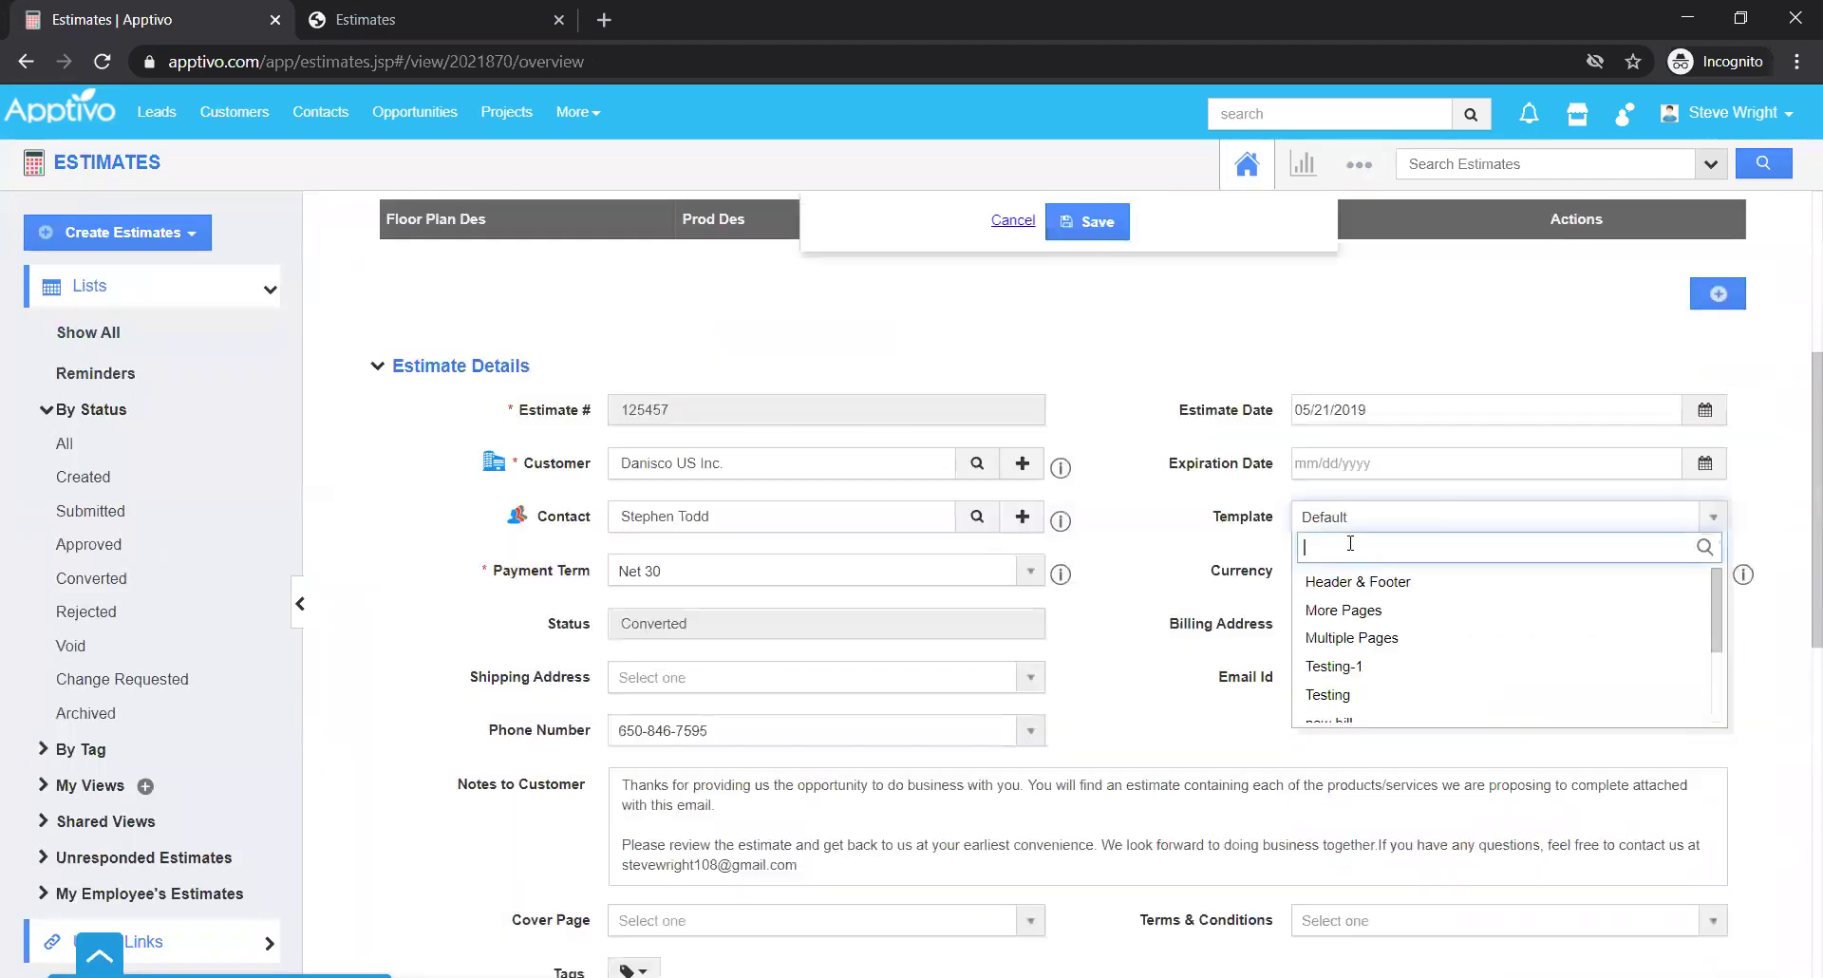
pyautogui.click(1391, 583)
pyautogui.click(1188, 222)
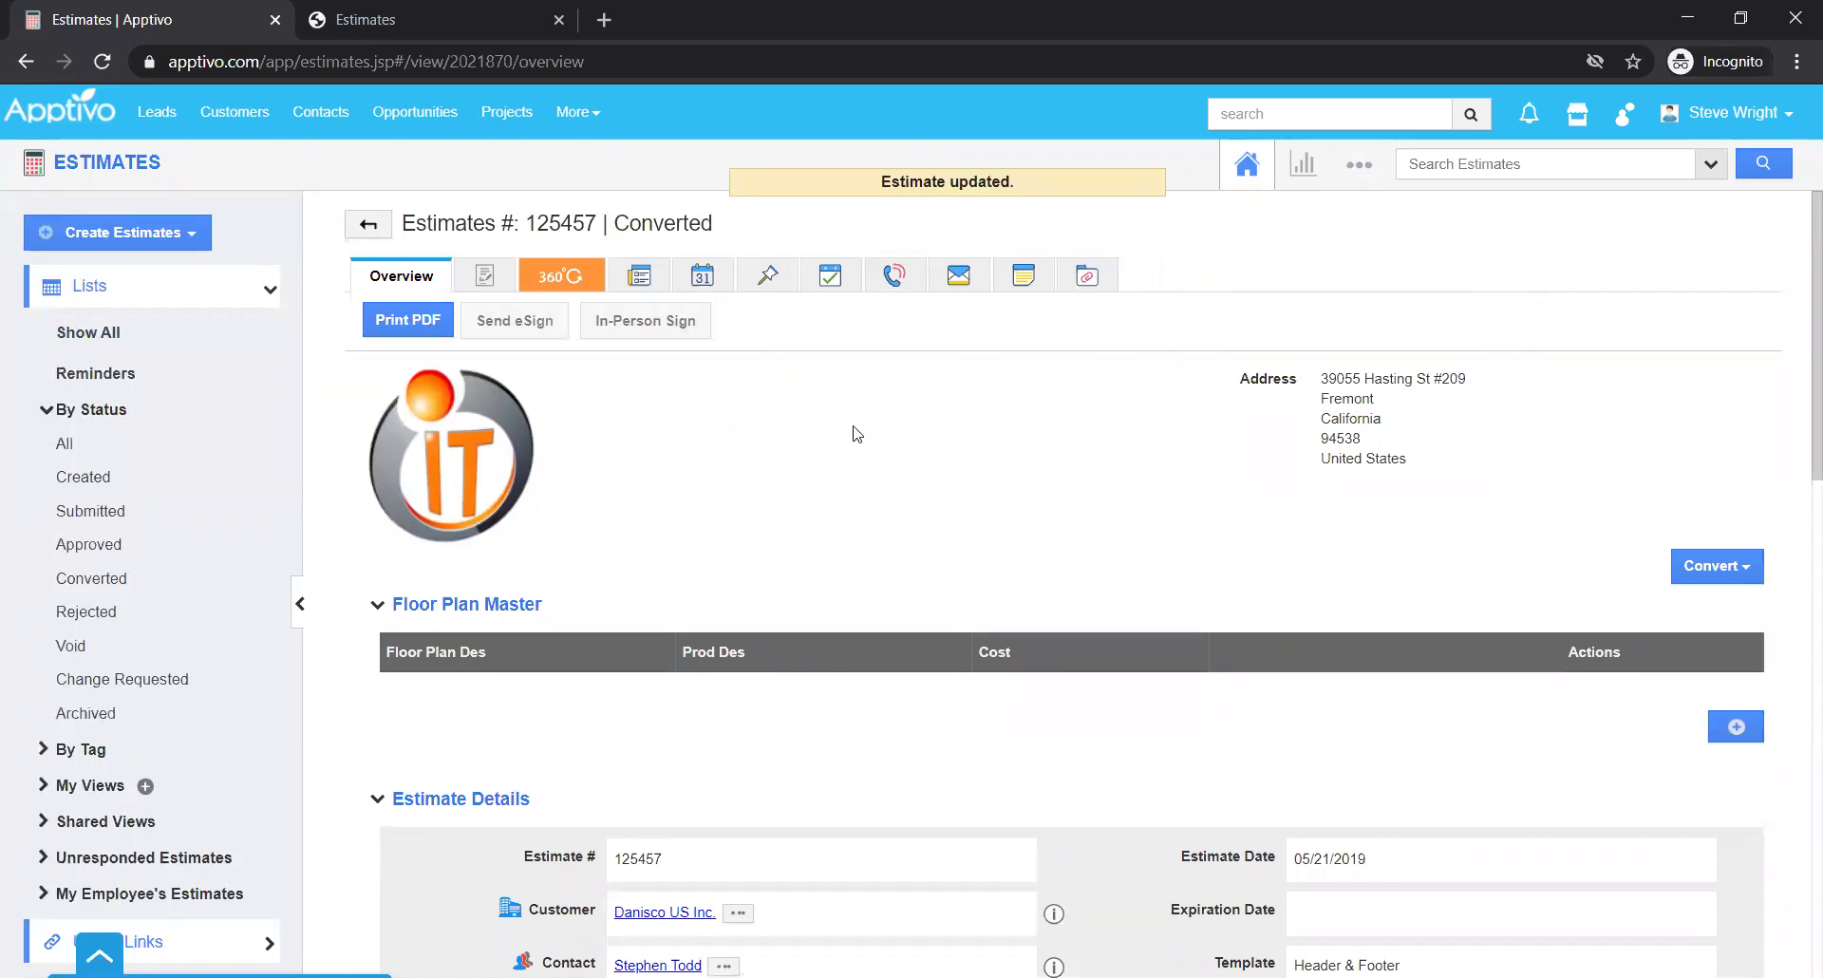
# Generate the estimate's PDF, check the header, footer and page break across its pages, and return to the estimate.
pyautogui.click(408, 320)
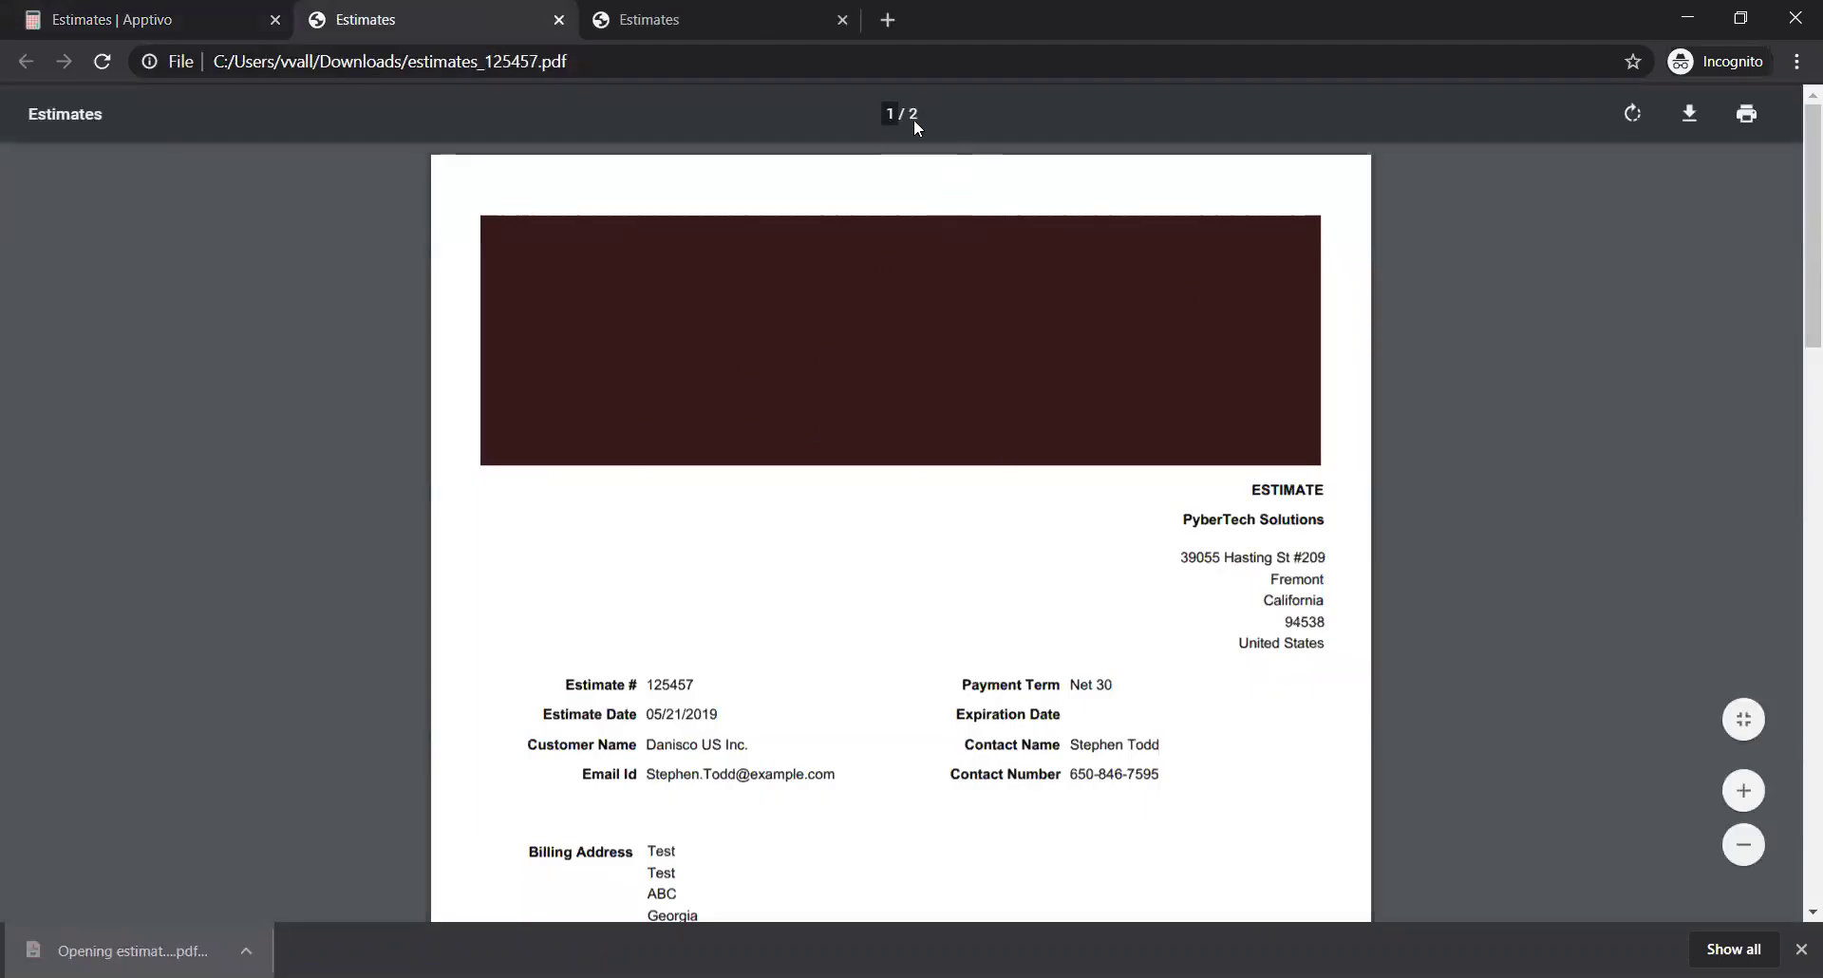
pyautogui.scroll(-7, 854, 758)
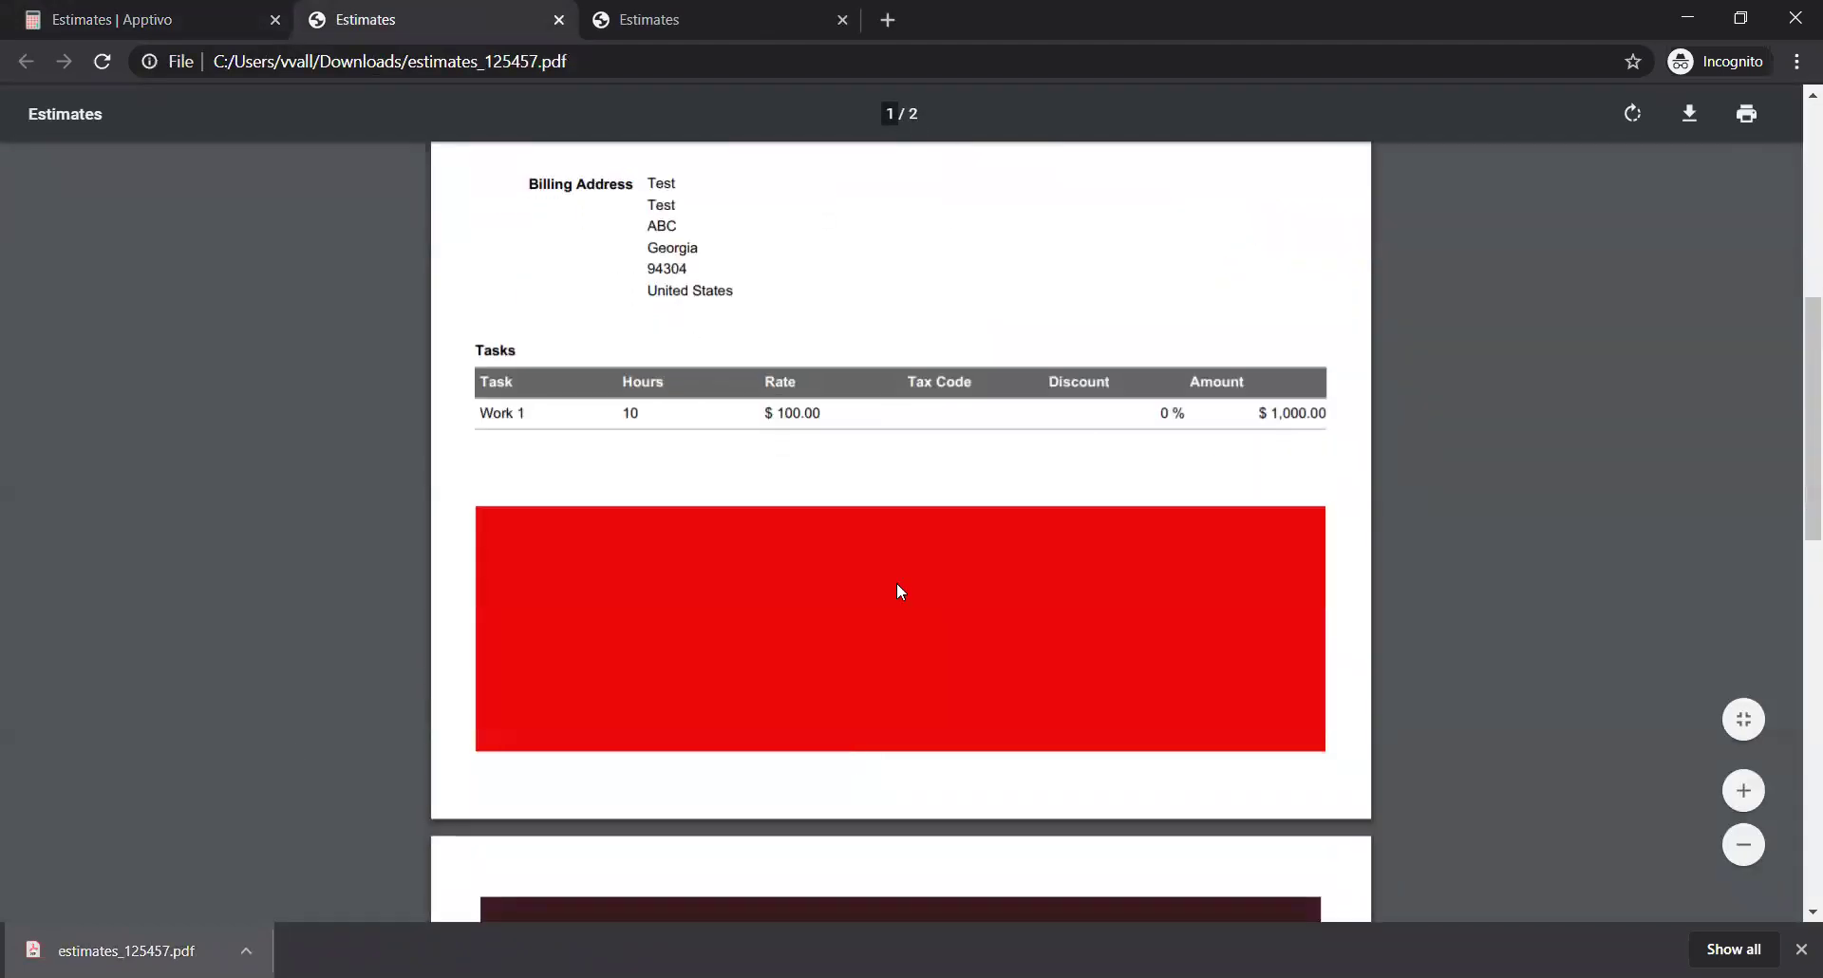
pyautogui.scroll(-5, 833, 670)
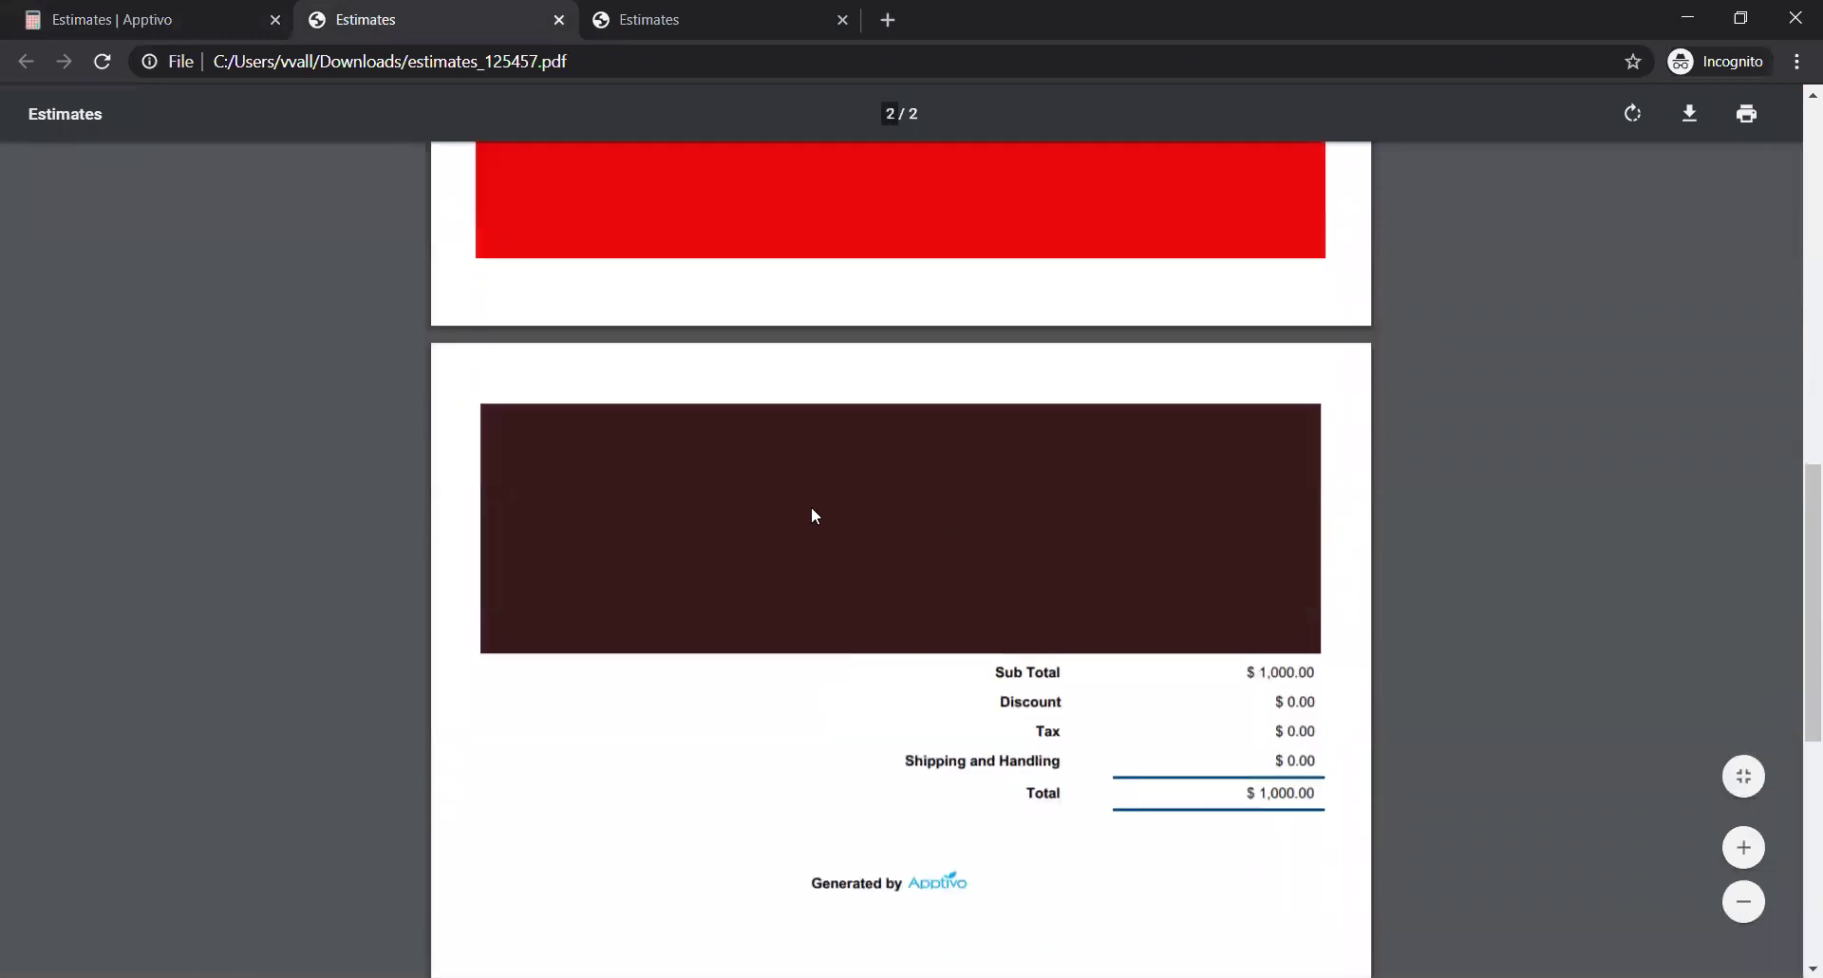
pyautogui.scroll(-7, 801, 566)
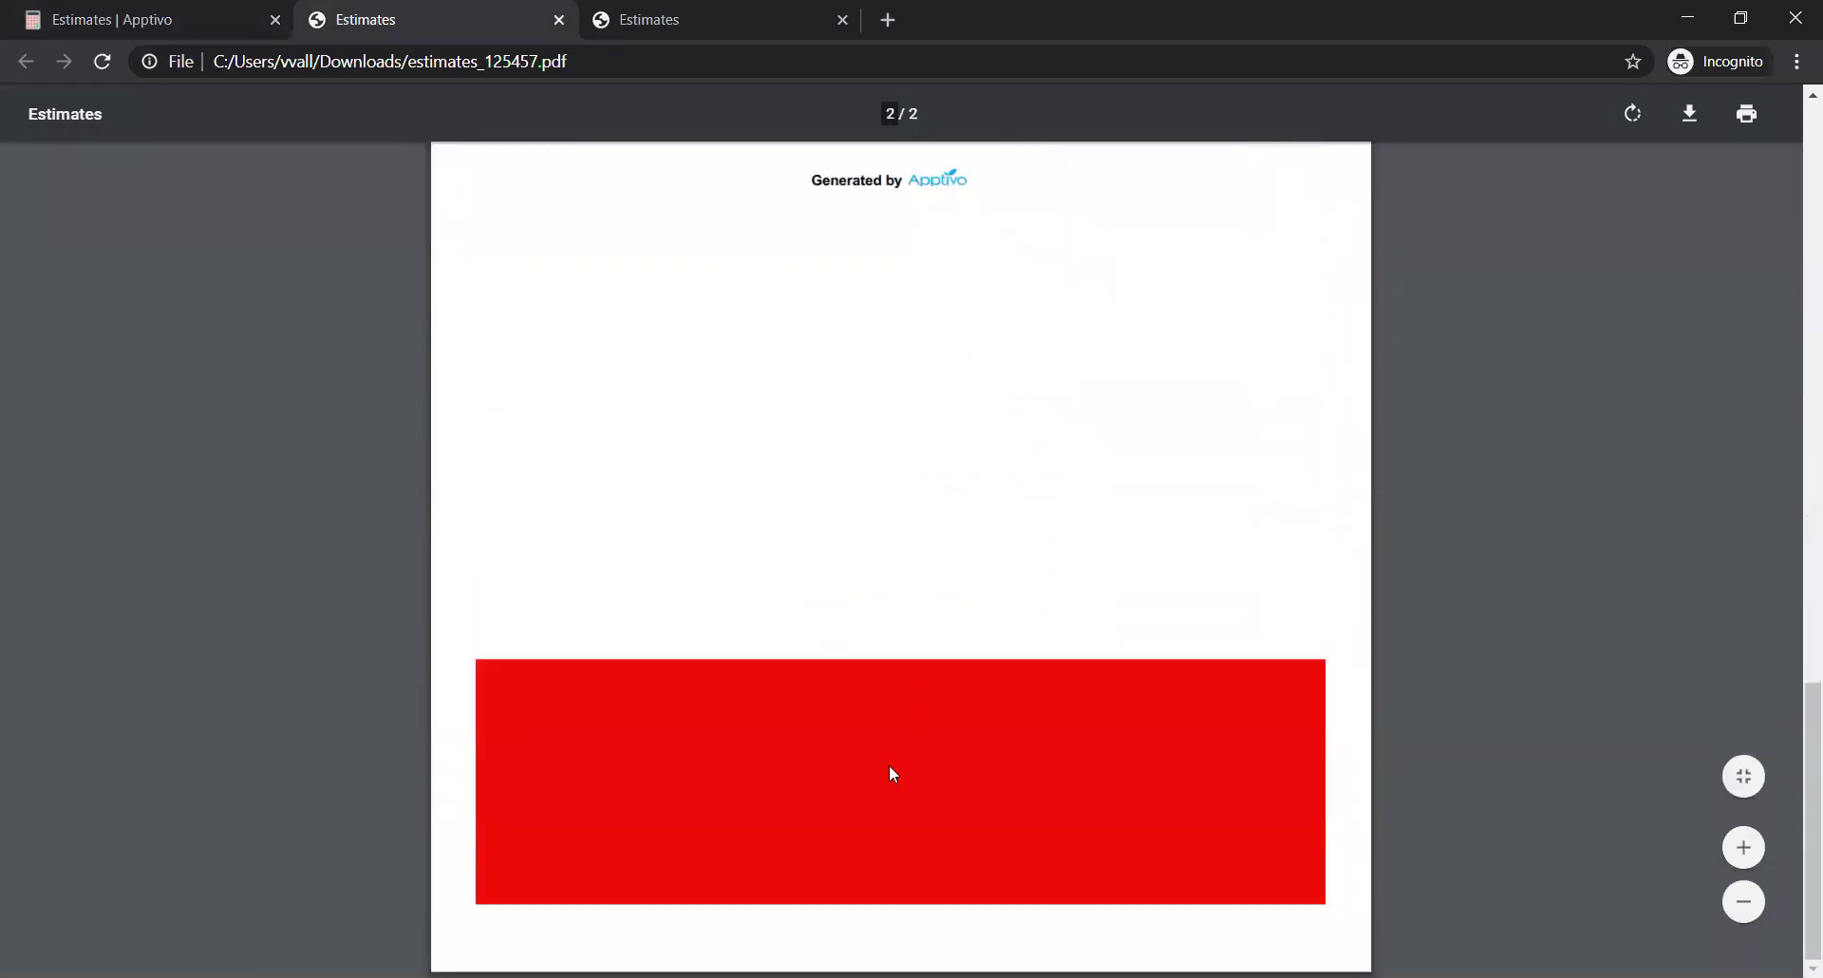
pyautogui.scroll(8, 855, 500)
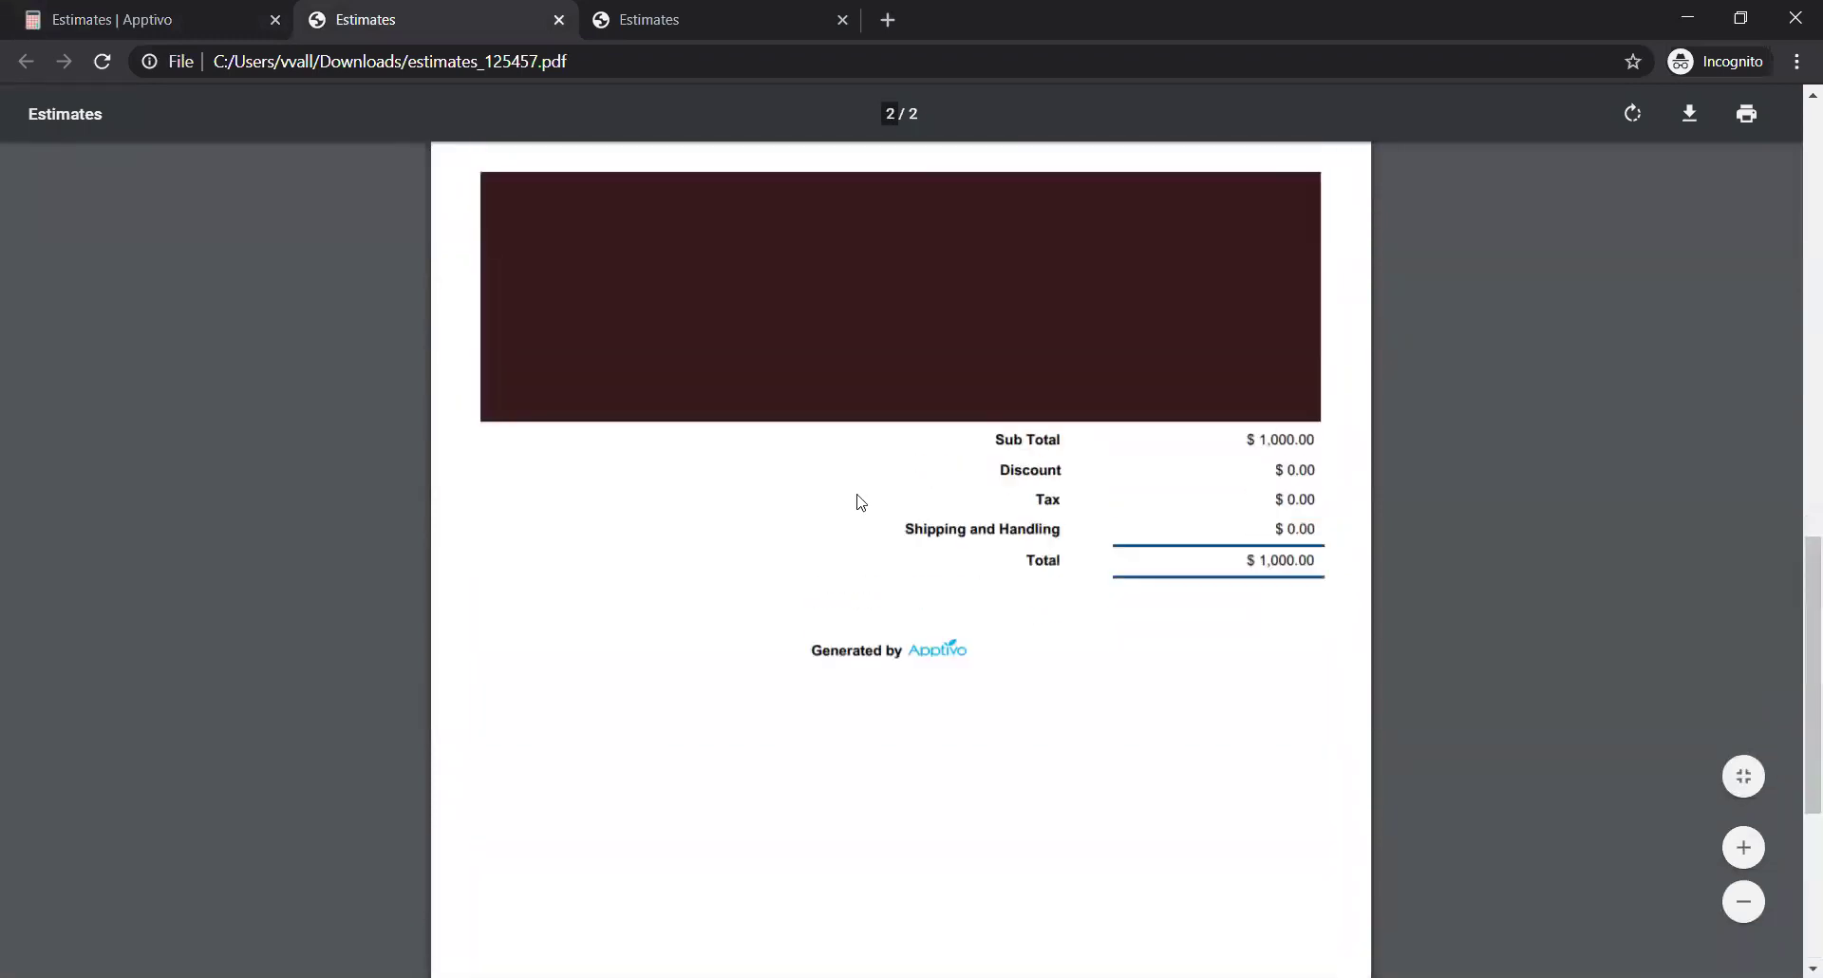
pyautogui.scroll(10, 858, 499)
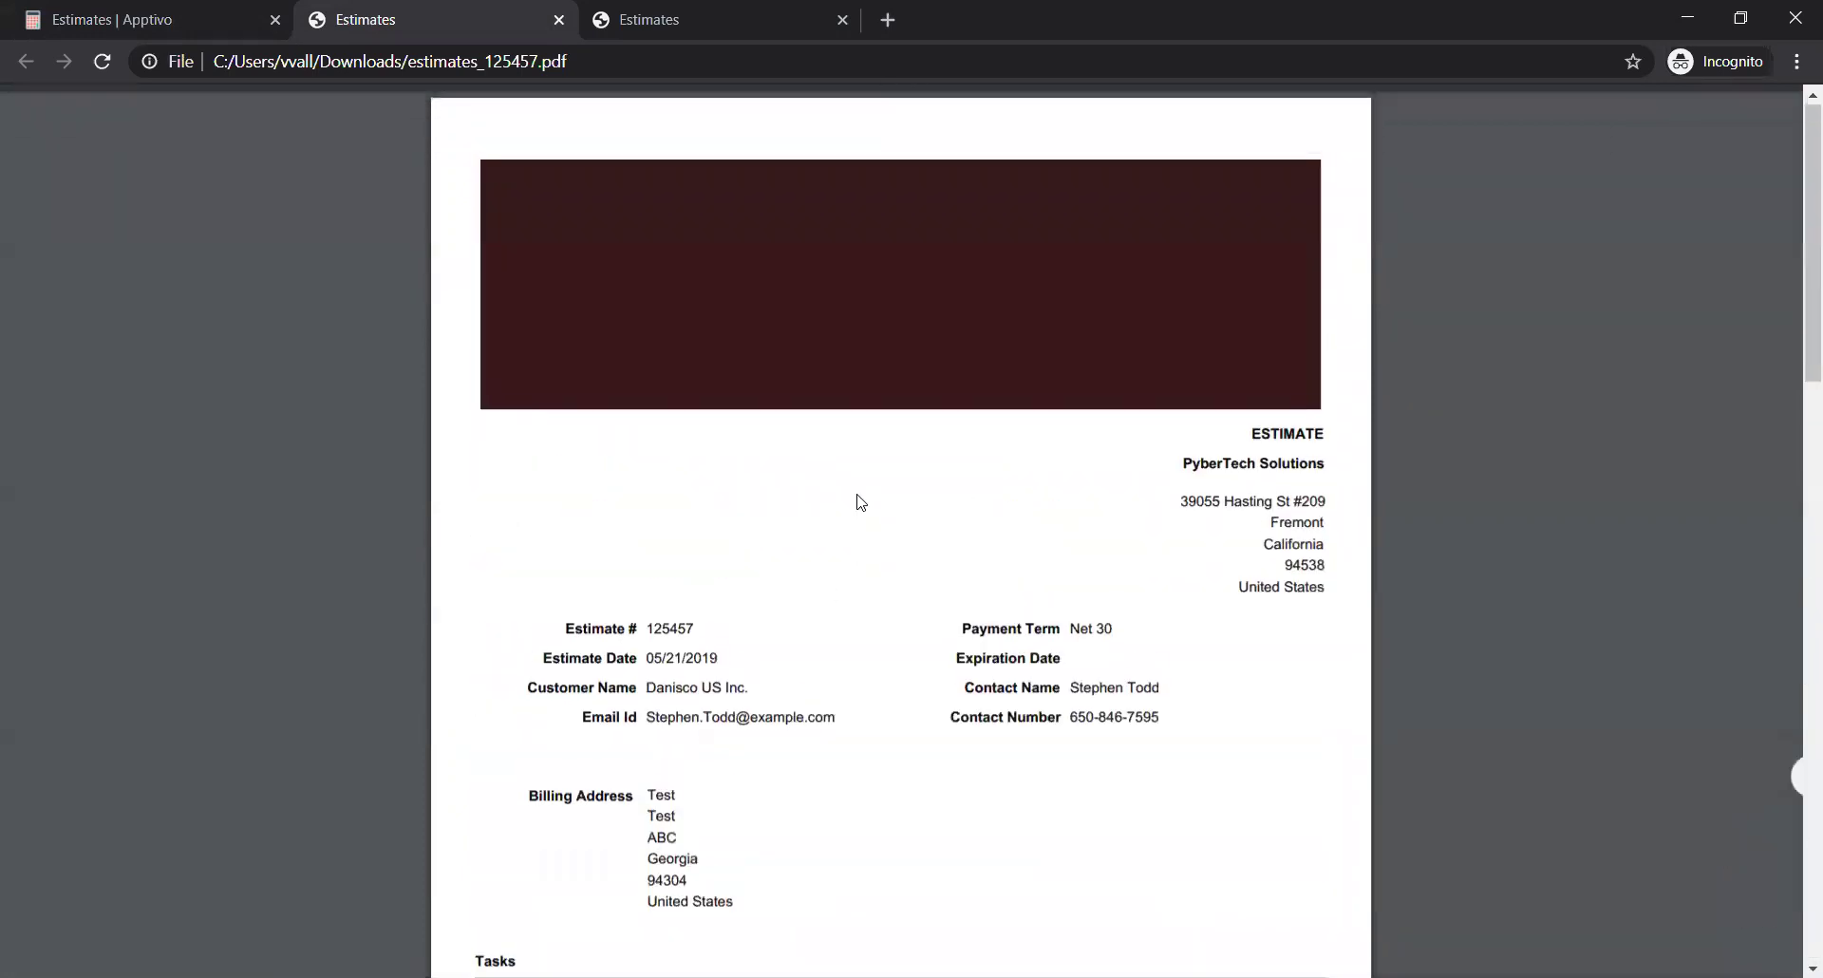
pyautogui.moveTo(1375, 192)
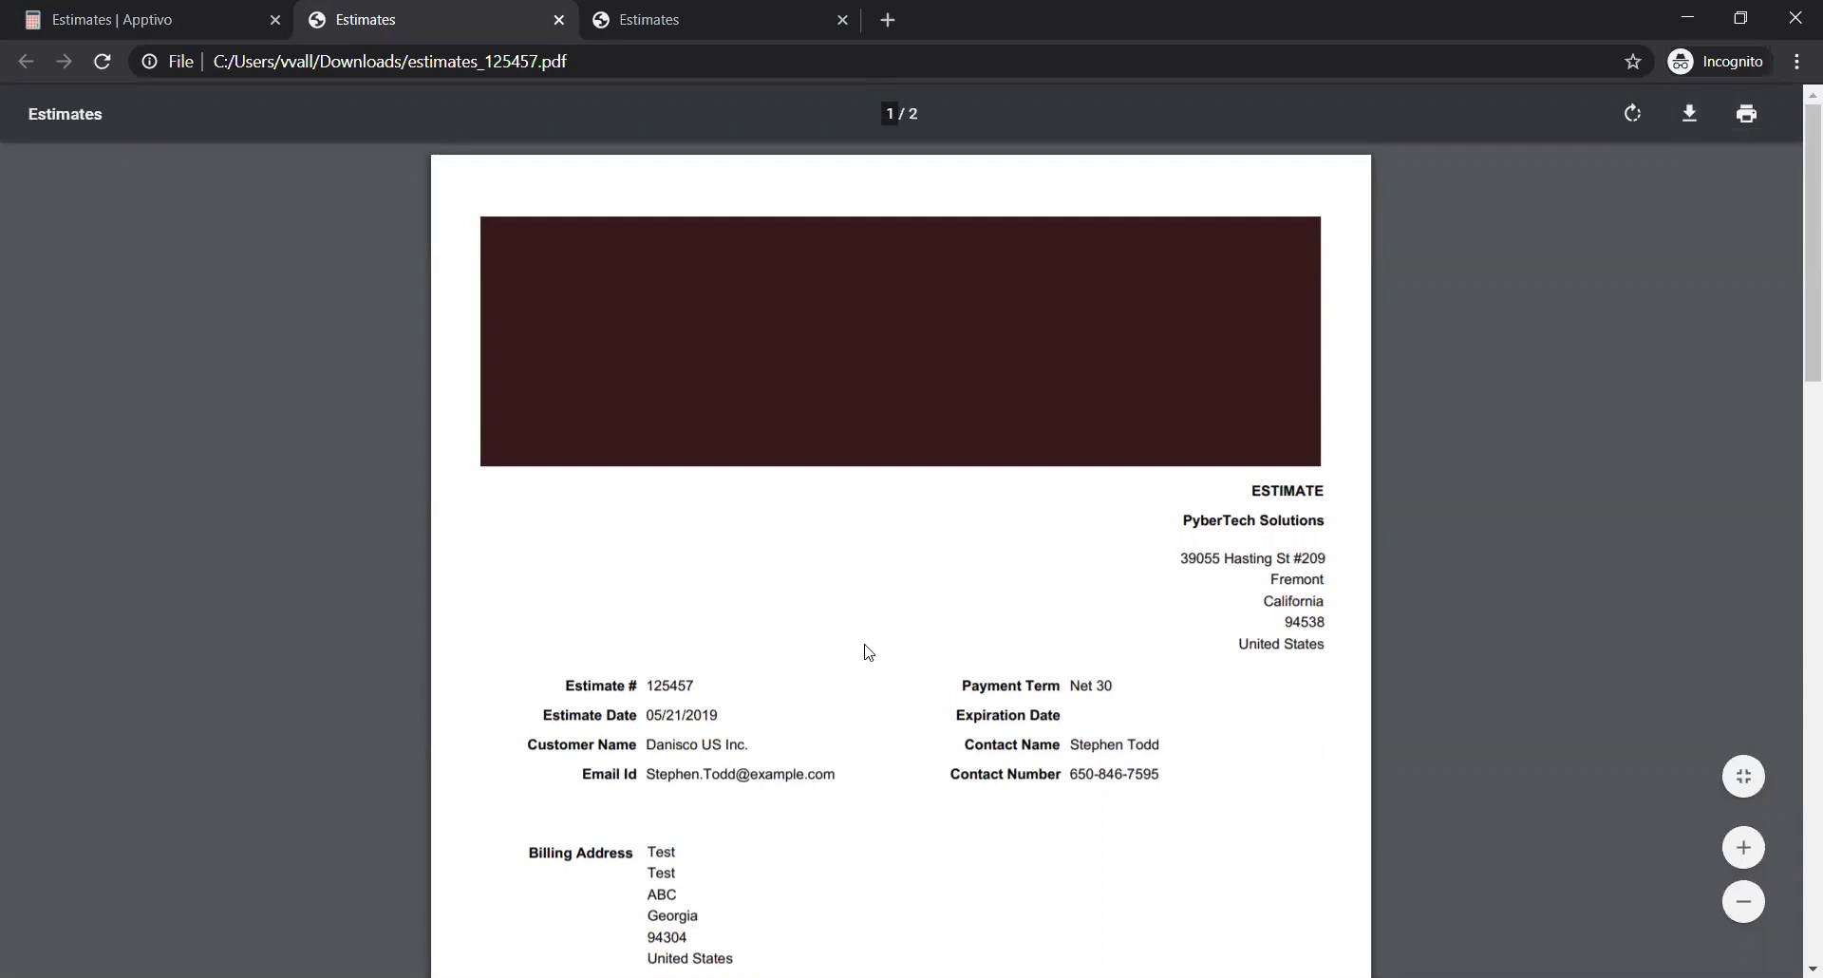
pyautogui.scroll(-5, 864, 649)
pyautogui.scroll(5, 846, 550)
pyautogui.click(124, 12)
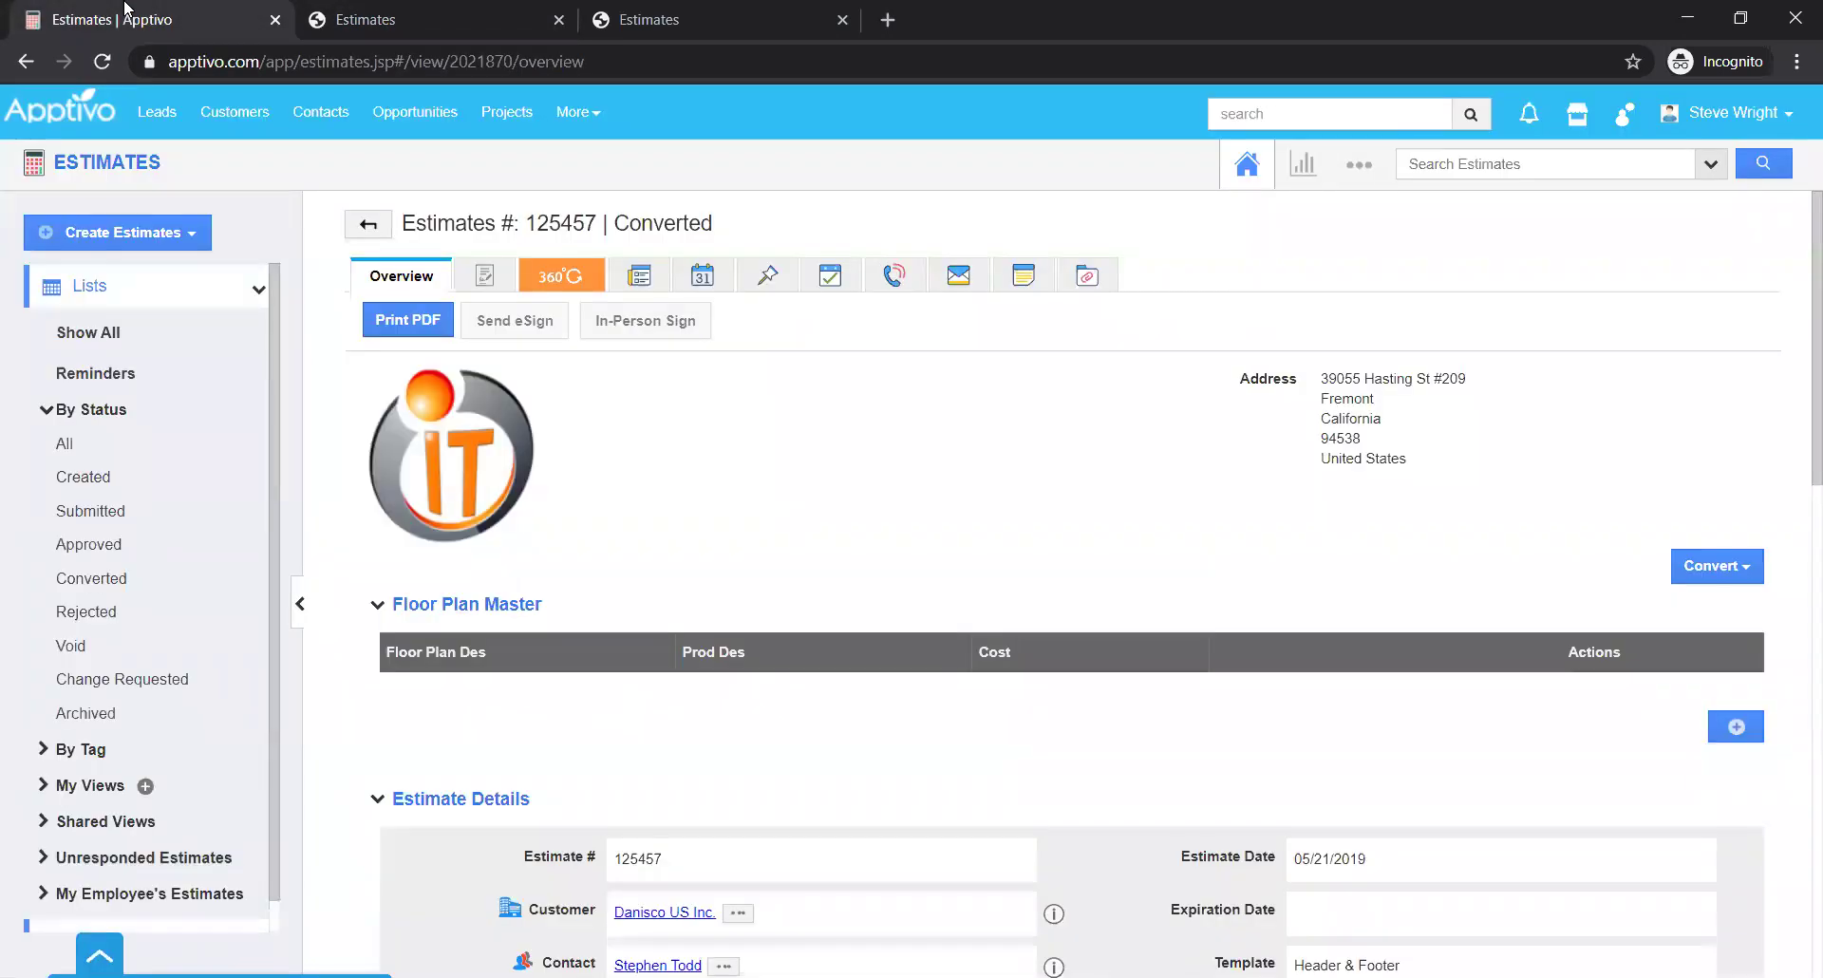